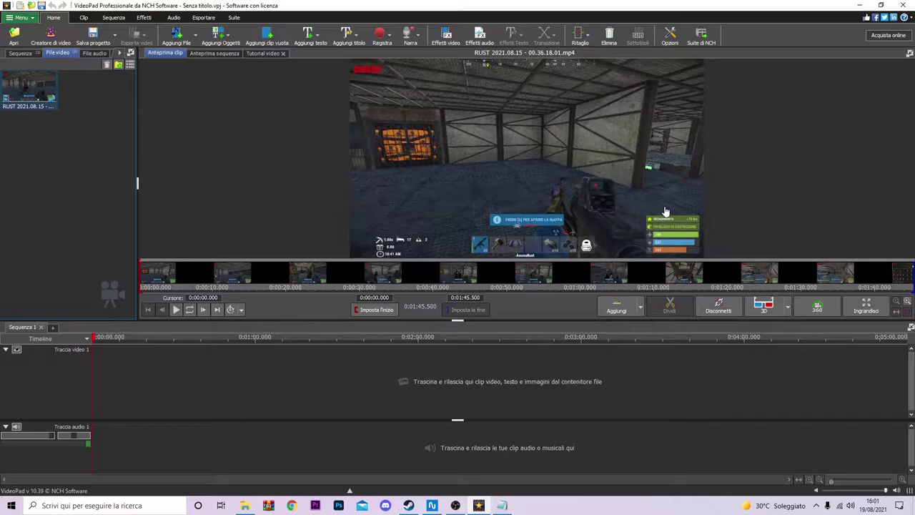
Place the RUST 2021.08.15 video at the start of video track 1 with its linked audio
mouse_move(663, 213)
drag(29, 90, 172, 390)
scroll(361, 402, down, 2)
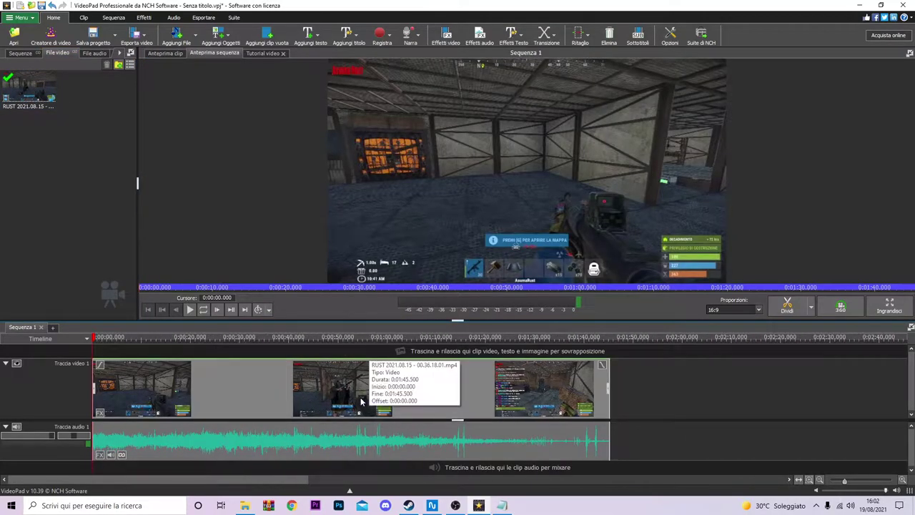
Play the sequence from the start and switch the system playback device to Altoparlanti (Realtek(R) Audio)
mouse_move(92, 340)
mouse_down()
mouse_move(117, 337)
mouse_move(92, 339)
mouse_up()
click(189, 309)
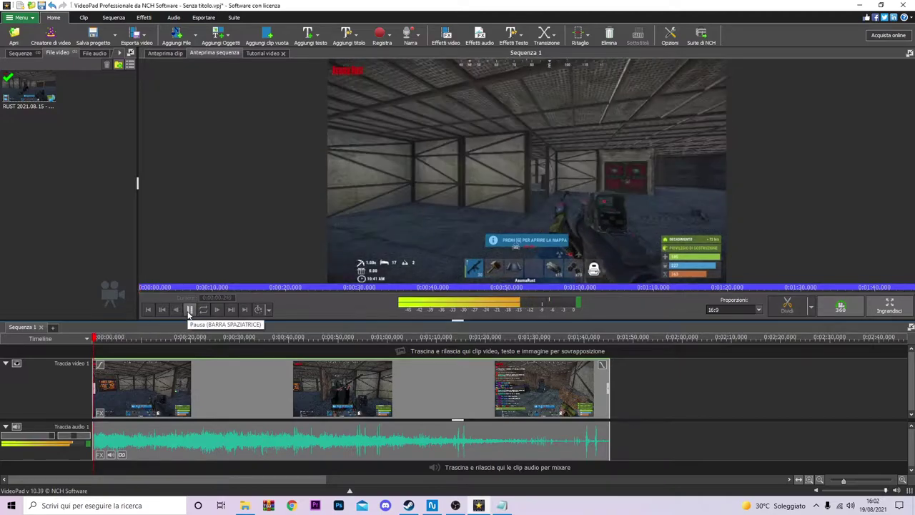
click(849, 506)
click(823, 460)
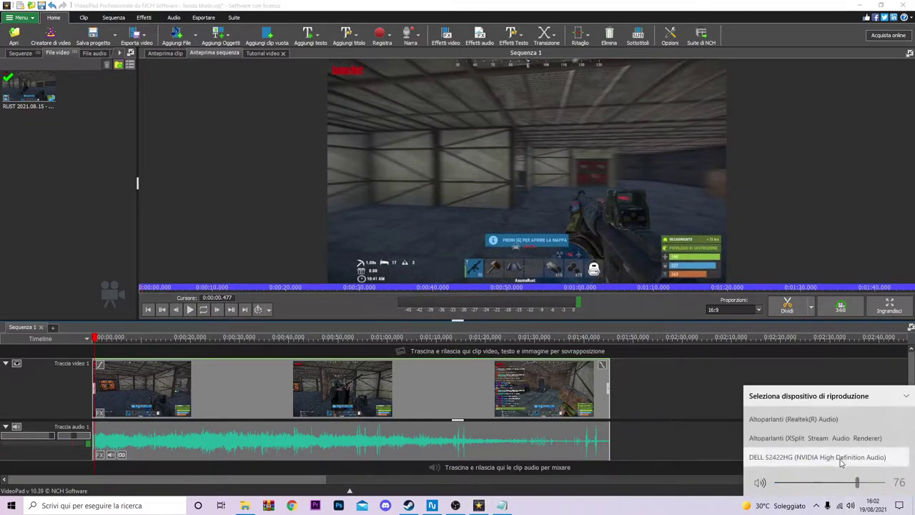
click(807, 416)
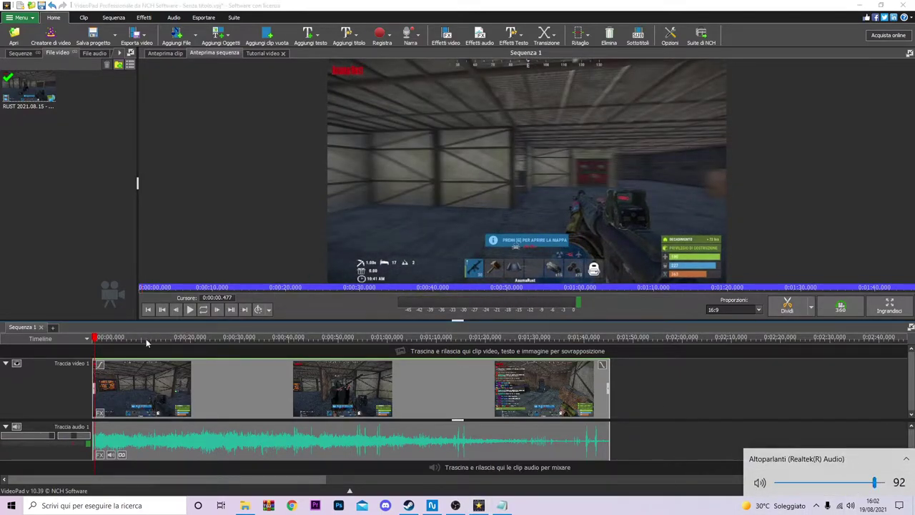
Play the sequence from the beginning and lower the system volume to a comfortable level
click(95, 343)
click(190, 309)
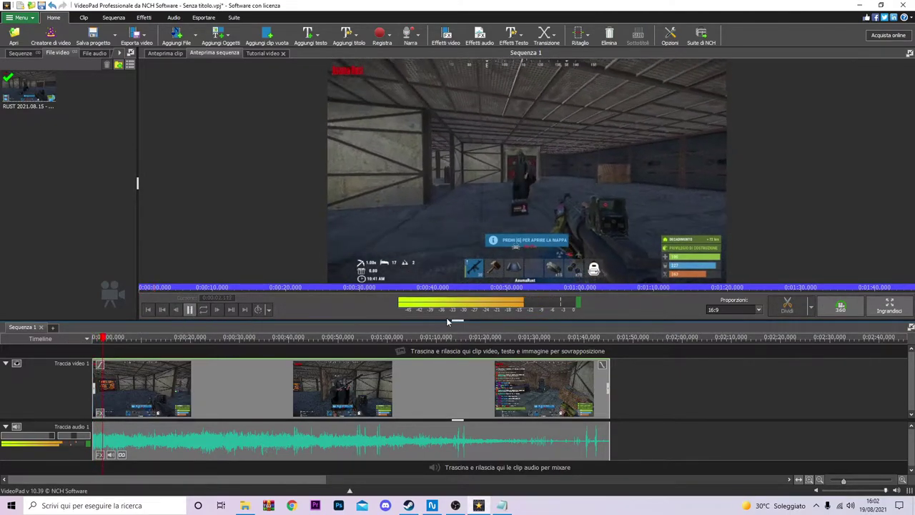
key(XF86AudioLowerVolume)
key(XF86AudioLowerVolume)
key(XF86AudioLowerVolume)
key(XF86AudioLowerVolume)
key(XF86AudioLowerVolume)
key(XF86AudioRaiseVolume)
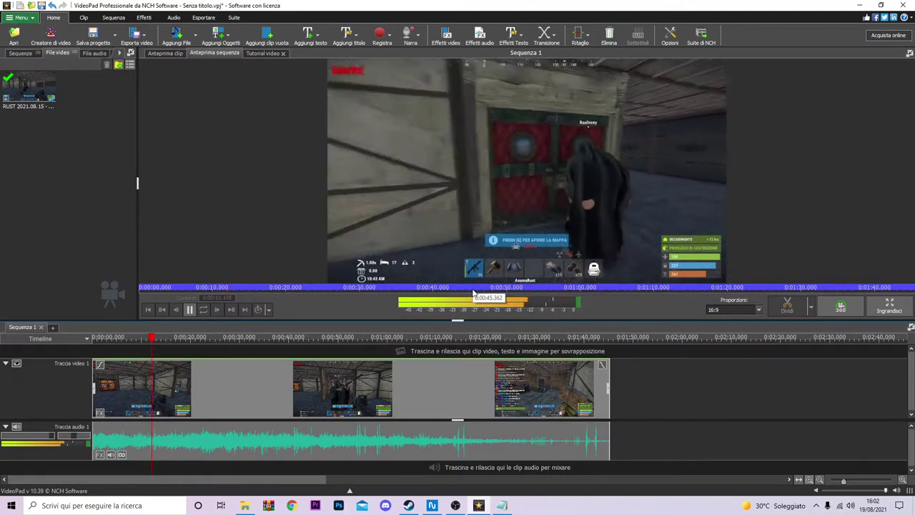
Stop playback at 0:00:15.106 and split the clip there
click(189, 309)
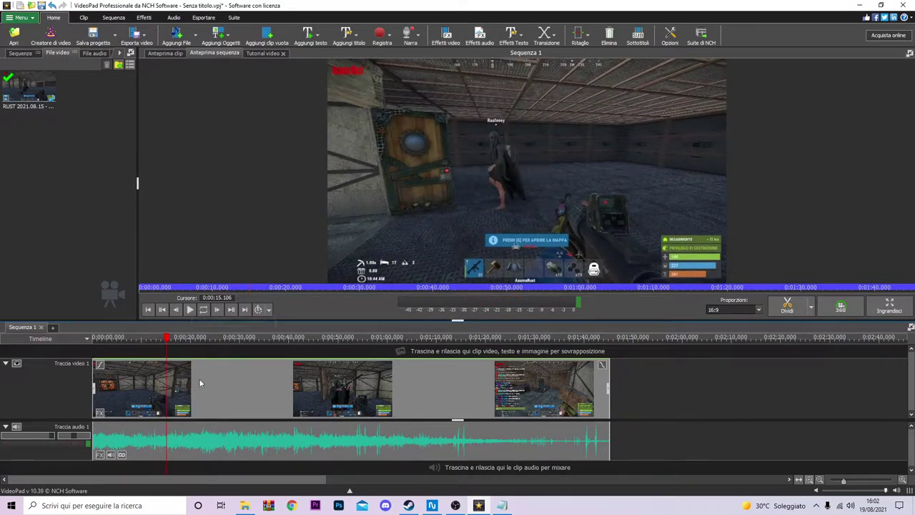
key(ctrl+alt+s)
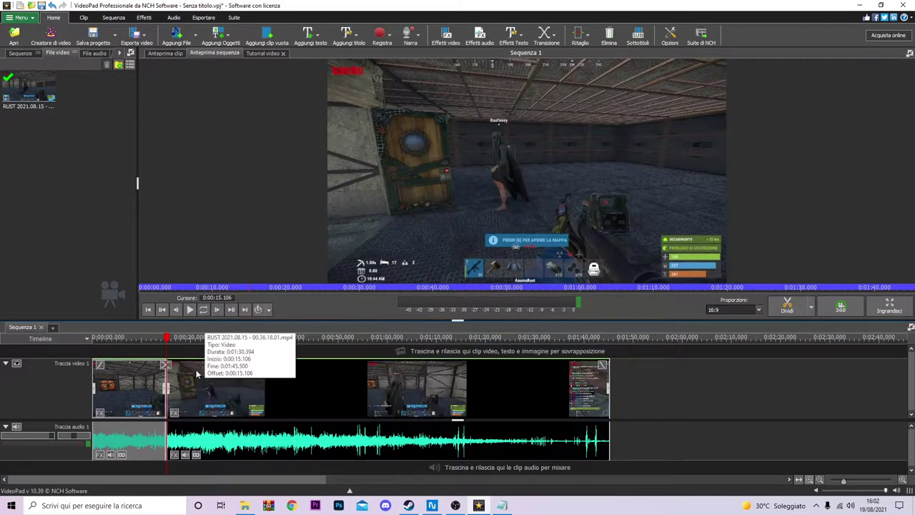
Apply the Agita video effect with its default values to the first clip and preview it
drag(168, 337, 120, 338)
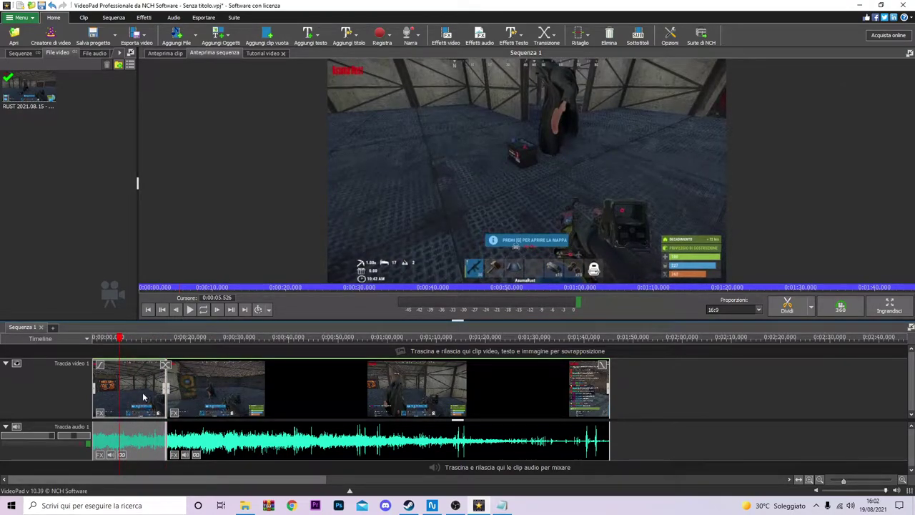
click(446, 35)
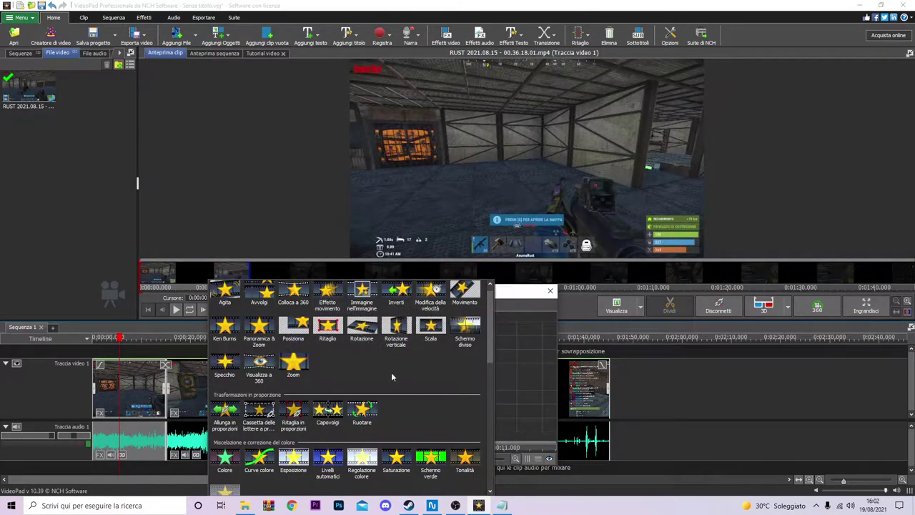
click(224, 292)
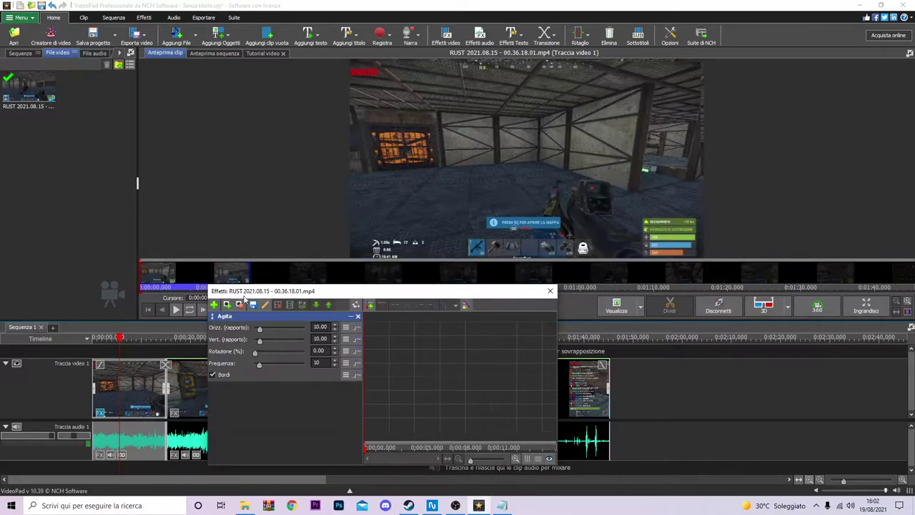
drag(329, 296, 444, 218)
click(93, 340)
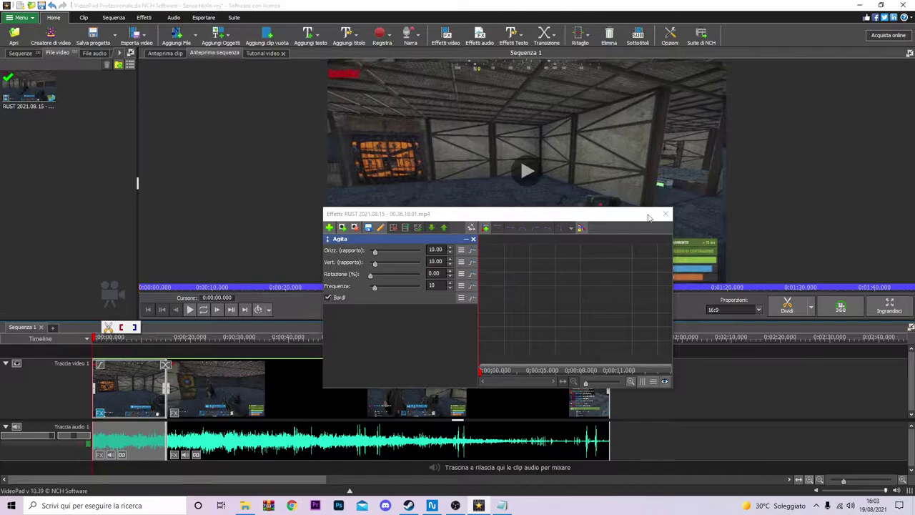
click(666, 214)
click(176, 310)
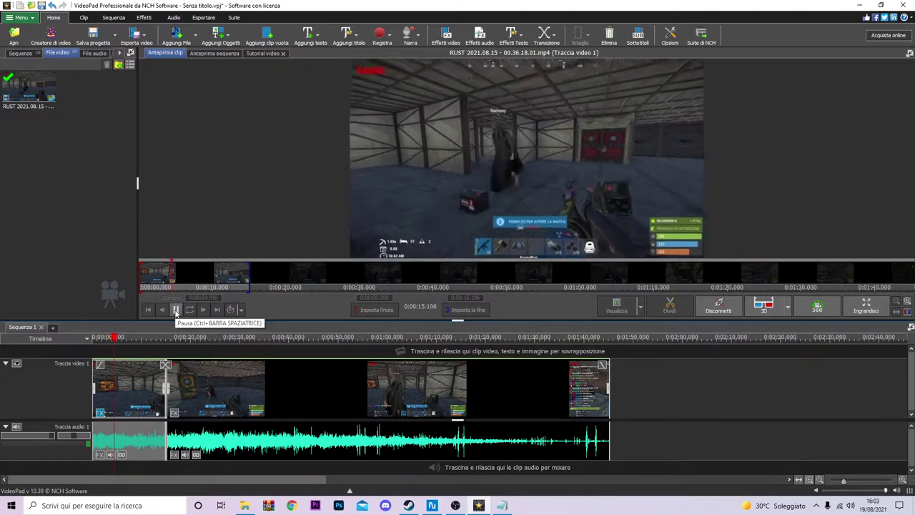
click(176, 311)
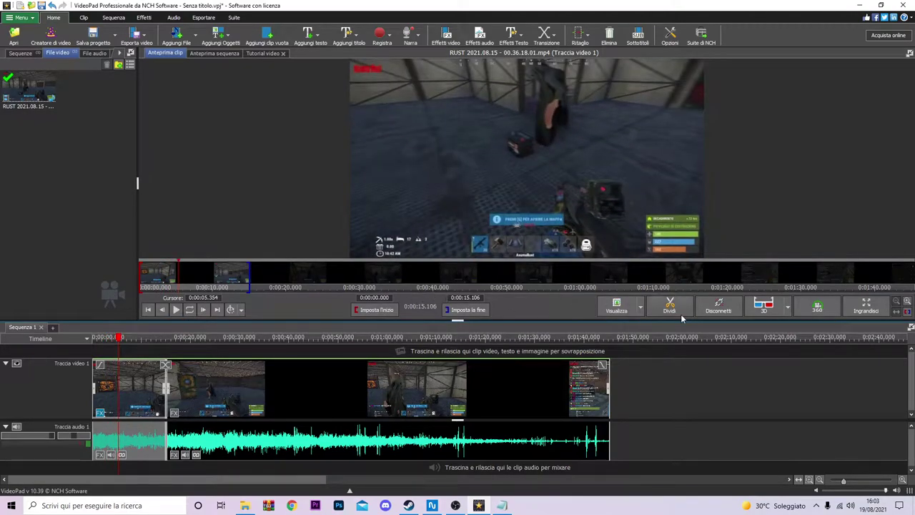
Lower the first clip's audio volume to near the minimum and play the sequence from the start
click(112, 455)
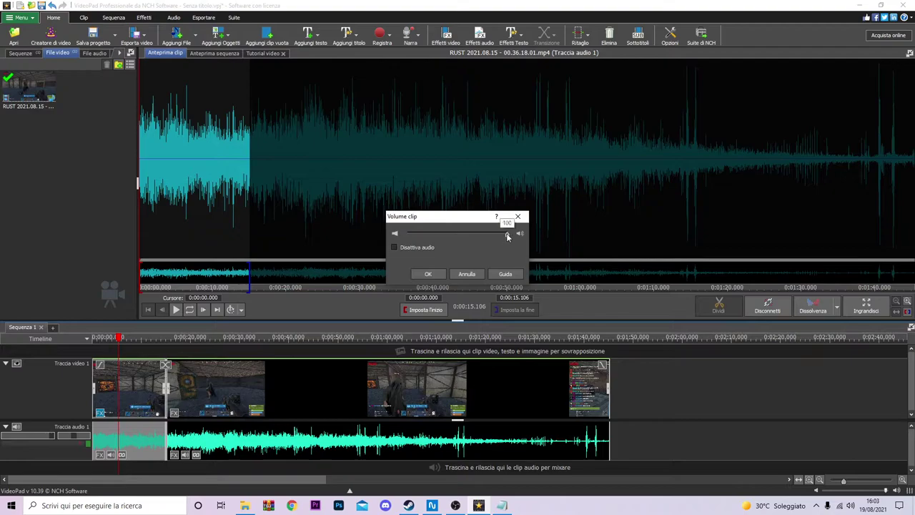
click(428, 275)
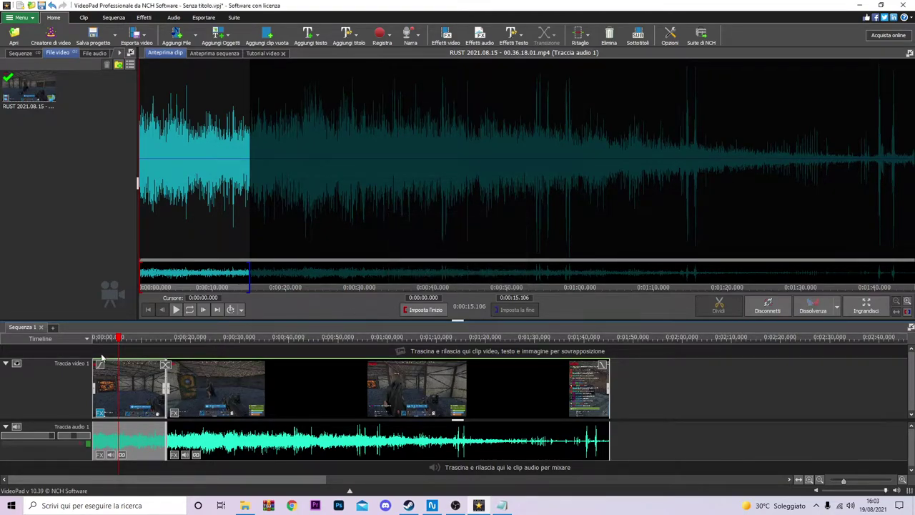
drag(119, 337, 63, 344)
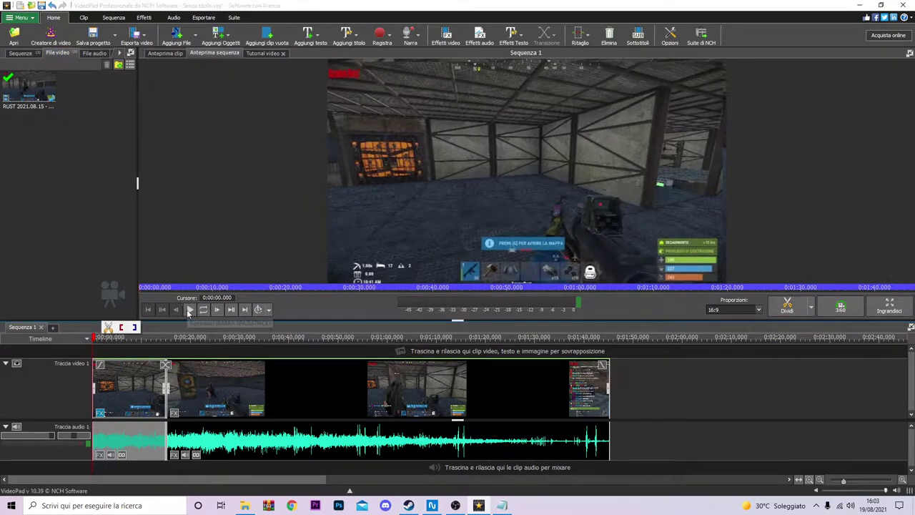
click(190, 309)
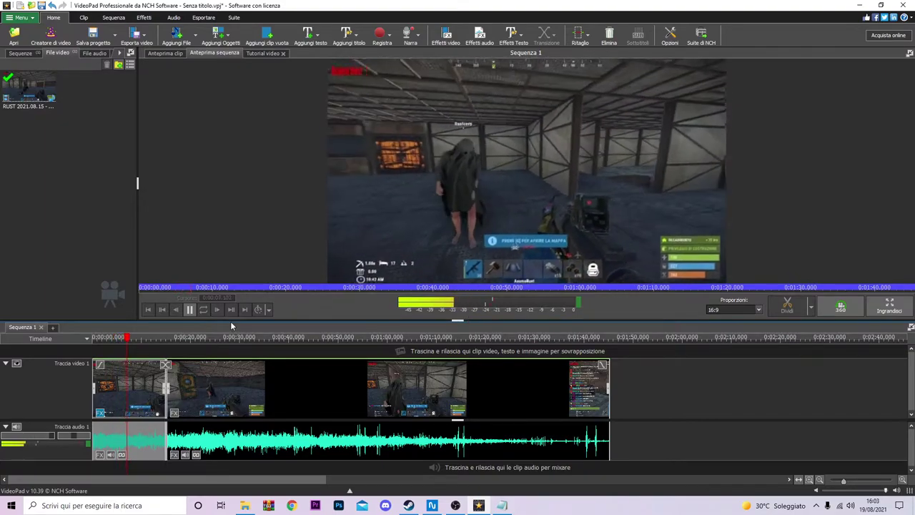
click(190, 310)
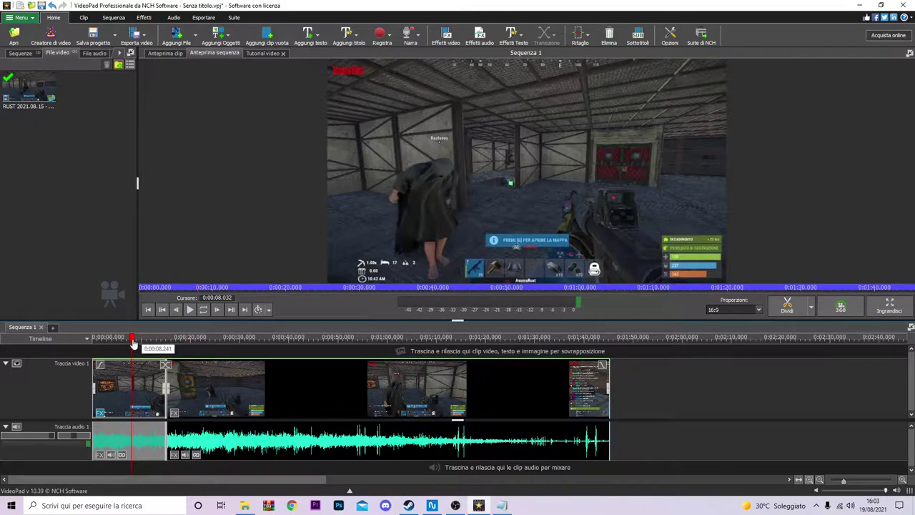
Split the first clip at 0:00:02.133
mouse_move(133, 344)
mouse_down()
mouse_move(89, 339)
mouse_move(104, 339)
mouse_up()
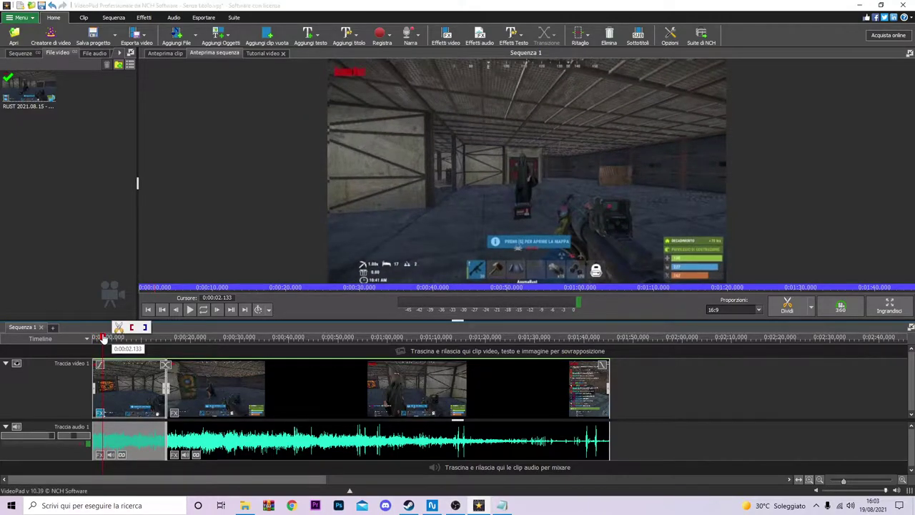
click(119, 327)
scroll(76, 394, up, 3)
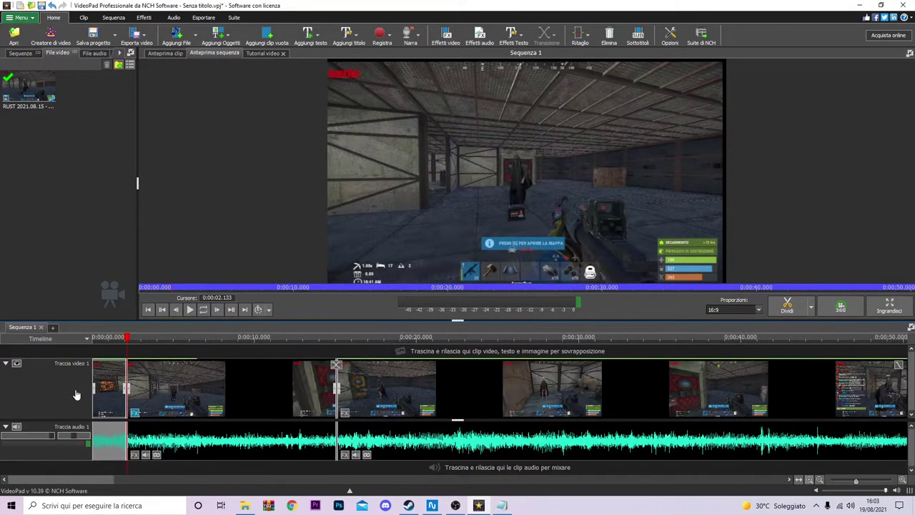
scroll(77, 396, up, 3)
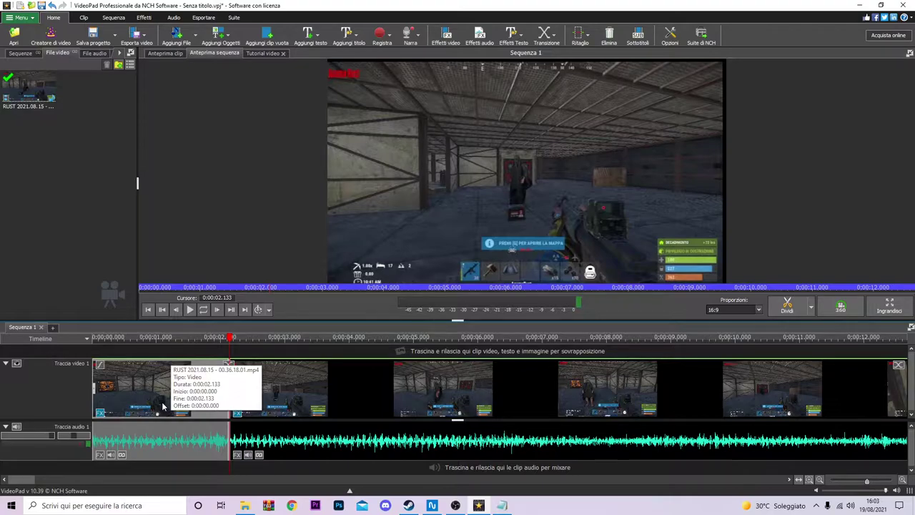
Check the second clip's volume setting and play the opening clip from the start
click(189, 309)
click(249, 455)
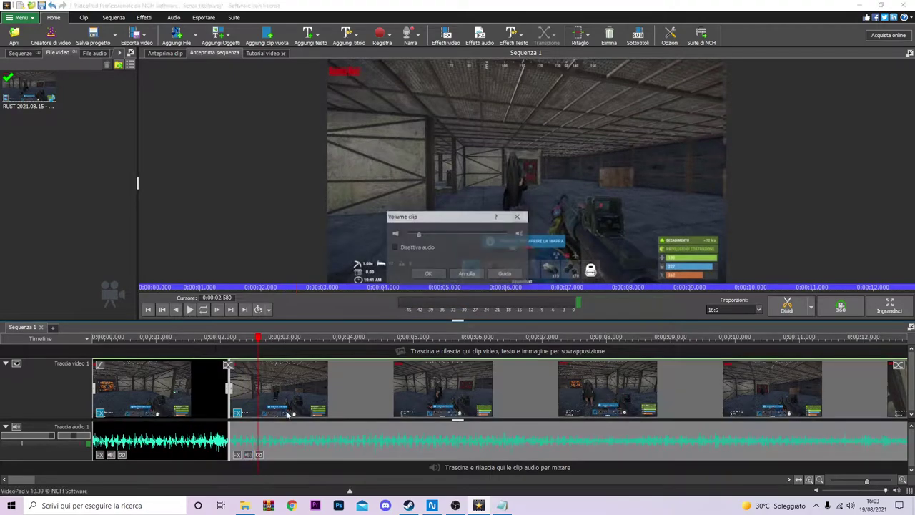
click(465, 272)
drag(259, 341, 96, 340)
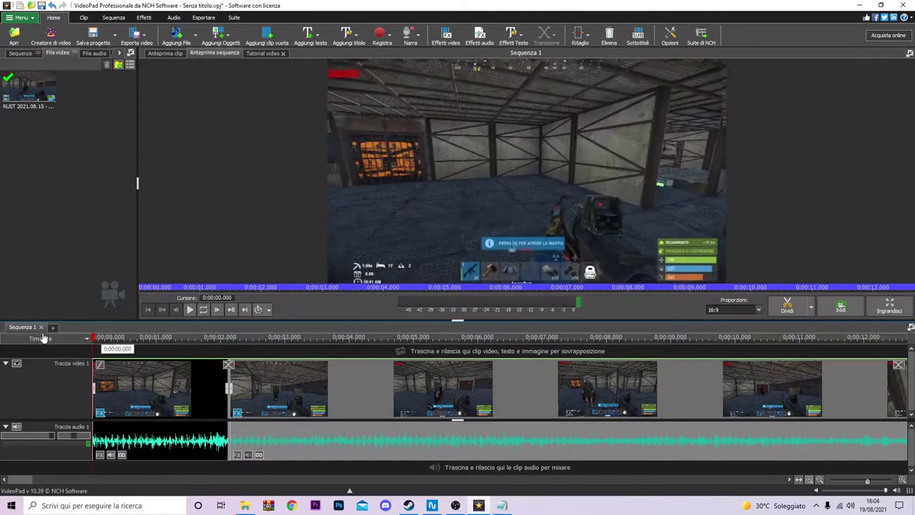
click(189, 309)
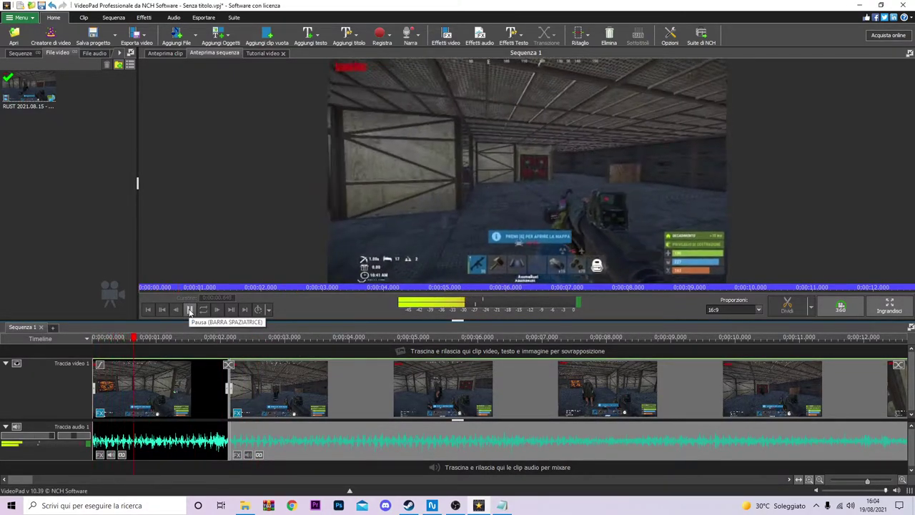
click(189, 309)
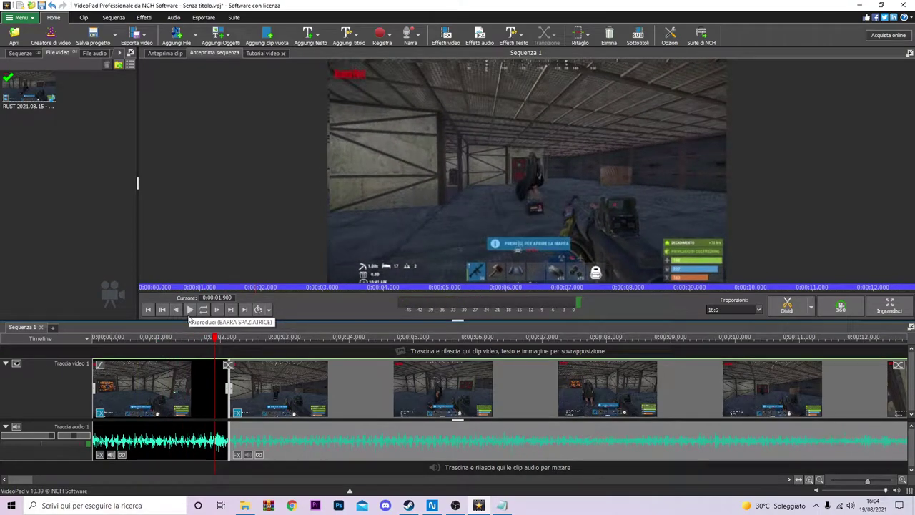
click(219, 340)
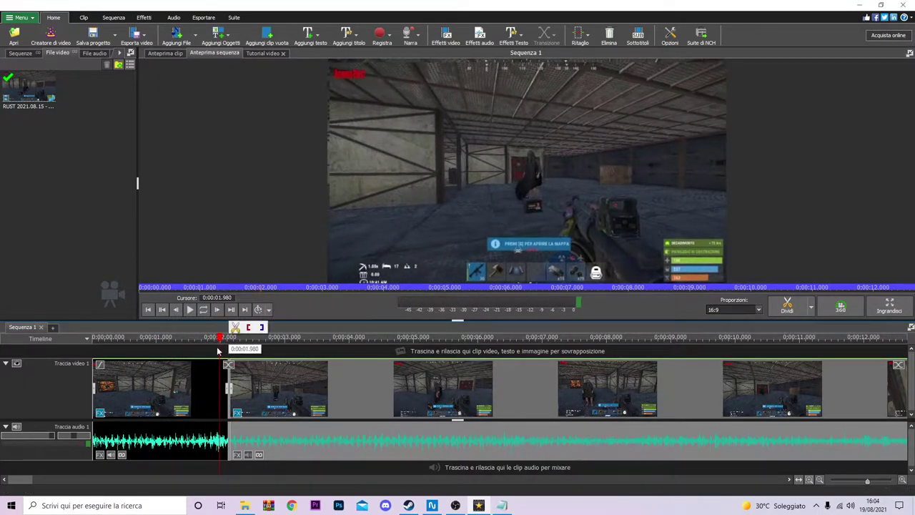
Slow the opening clip by setting its duration to 0:00:07.133 and play it back from the start
right_click(167, 394)
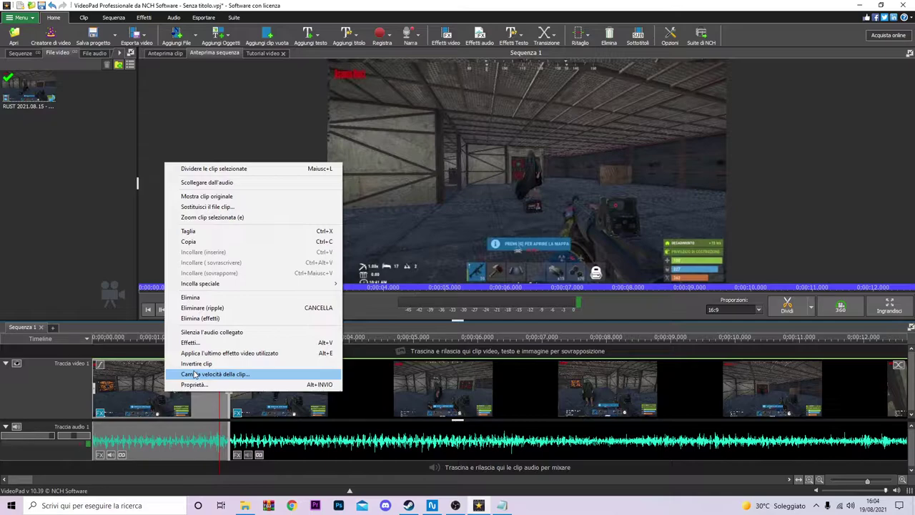
click(195, 374)
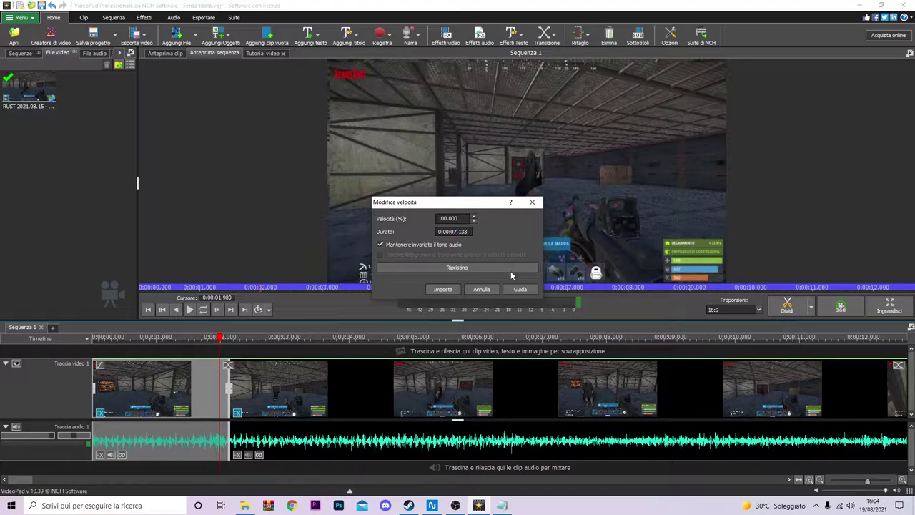
click(443, 289)
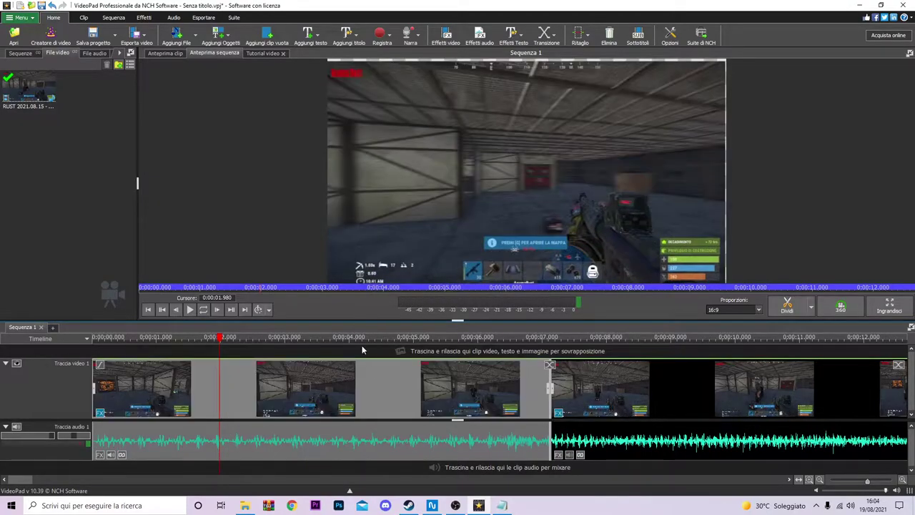
click(100, 337)
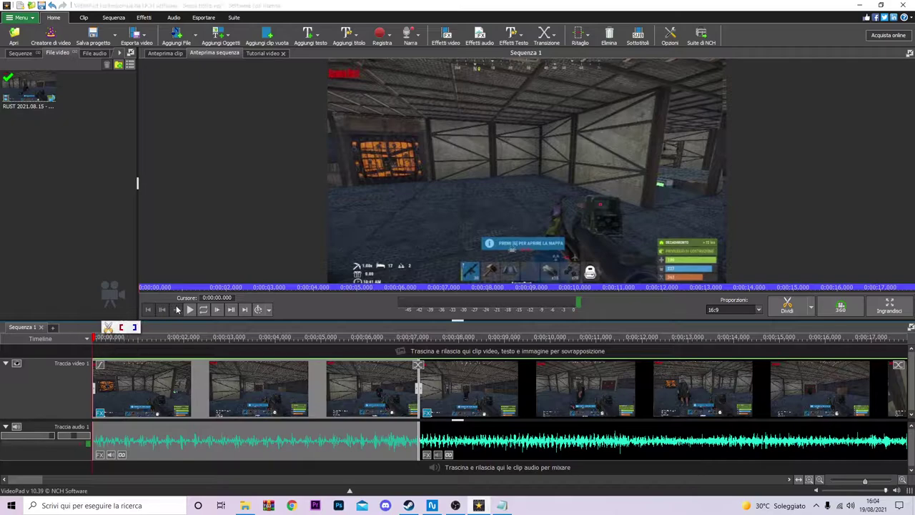
click(190, 310)
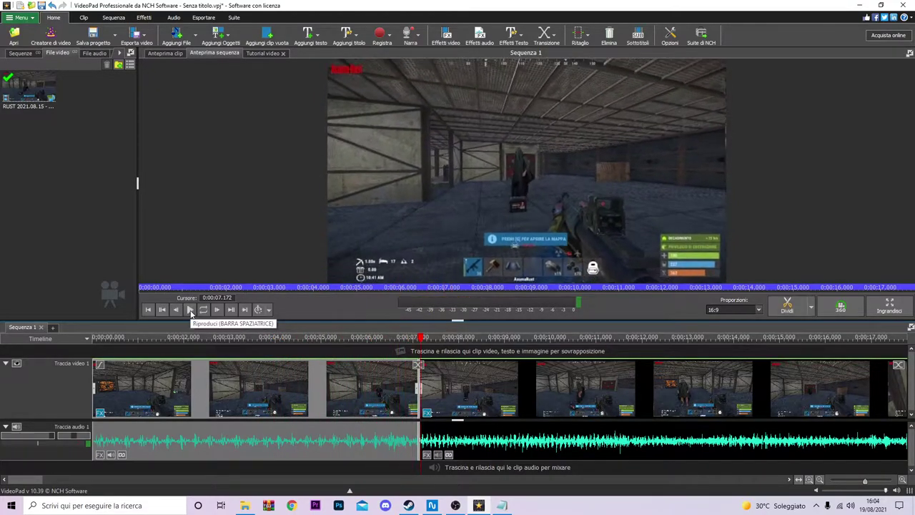
click(190, 310)
Split the slowed opening clip at 0:00:01.758
drag(422, 342, 174, 348)
click(189, 328)
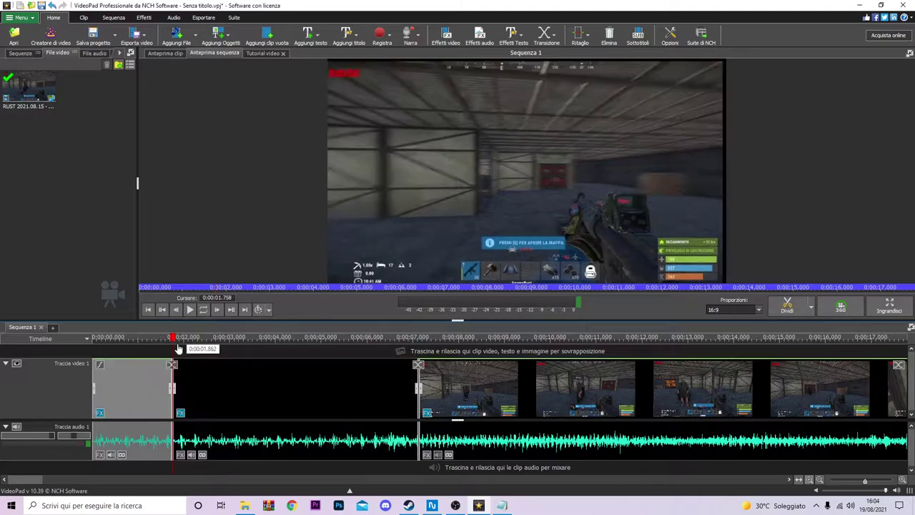
Add the Zoom effect to the second clip, above its existing Agita effect
click(221, 363)
right_click(246, 386)
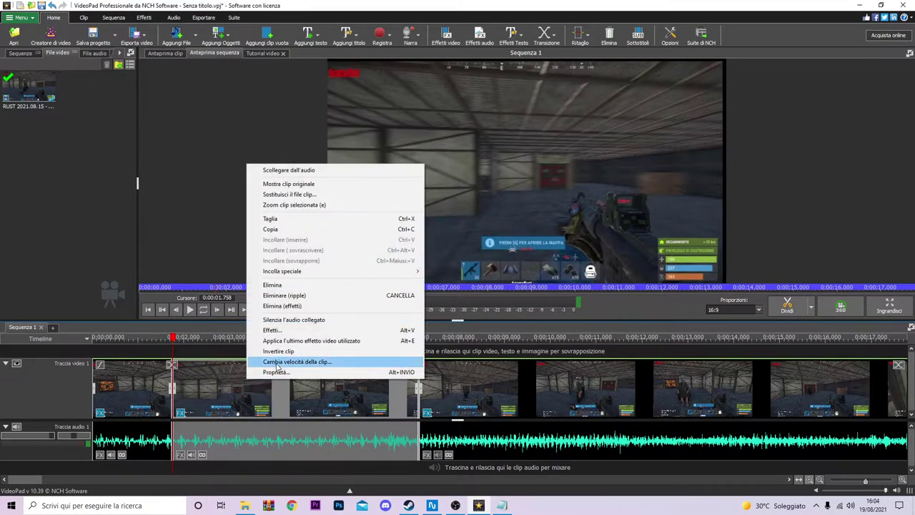
click(444, 43)
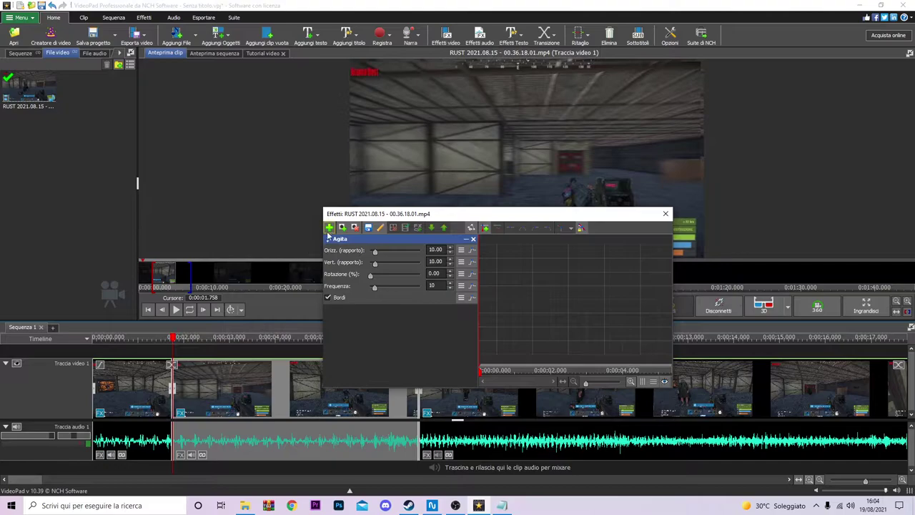
click(329, 227)
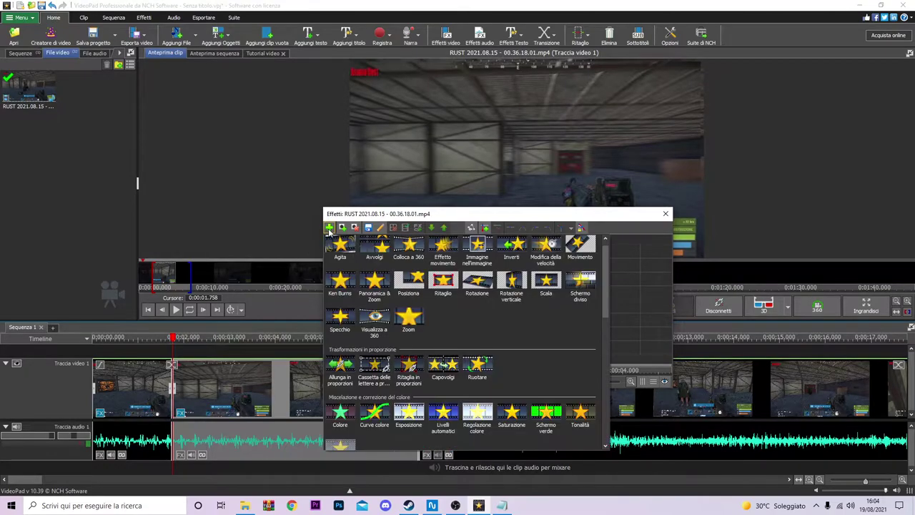
click(406, 317)
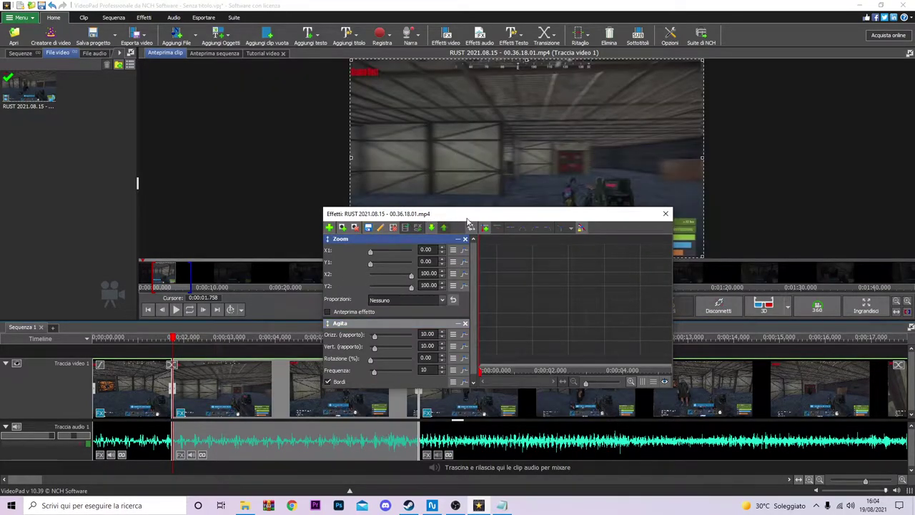
Frame the second clip's zoom area around the rifle and red door, at about X1 52.76, Y1 36.12, X2 93.94, Y2 77.51
drag(468, 219, 338, 328)
drag(350, 255, 559, 145)
drag(634, 113, 613, 185)
click(535, 322)
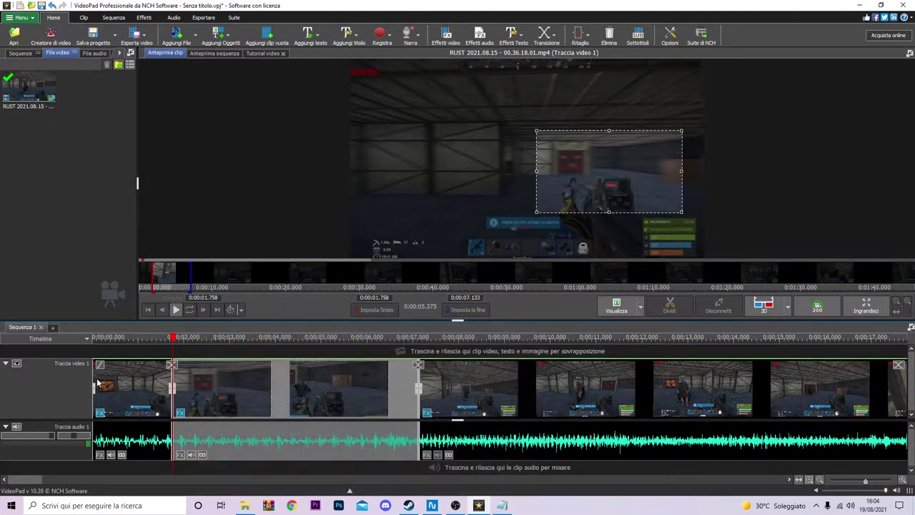
Check the zoom along the sequence and shift the second clip's zoom area to about X1 40.11, Y1 35.65, X2 81.29, Y2 77.03
click(175, 343)
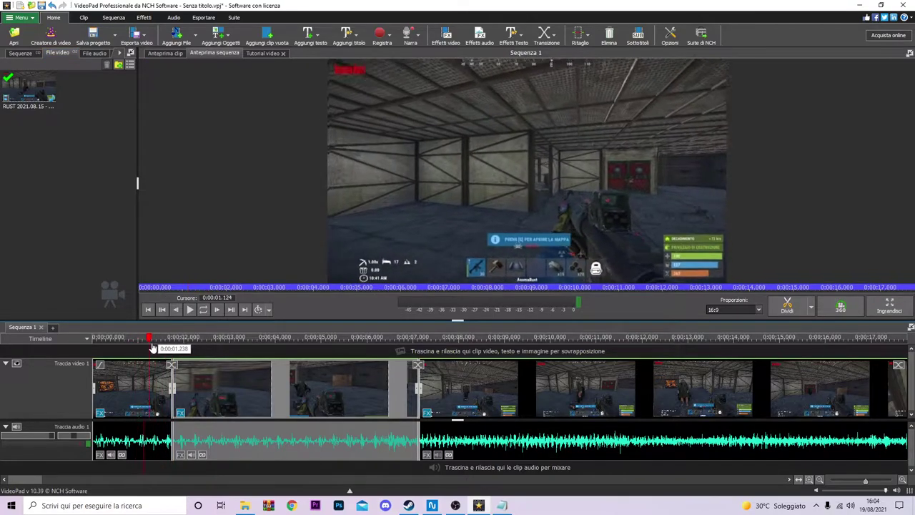
drag(208, 339, 226, 334)
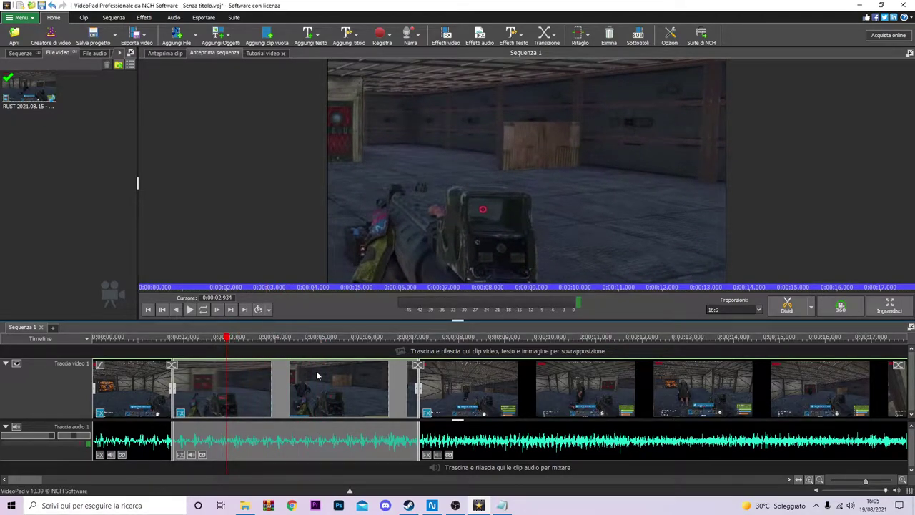
mouse_move(236, 339)
mouse_down()
mouse_move(312, 336)
mouse_move(238, 336)
mouse_up()
click(181, 415)
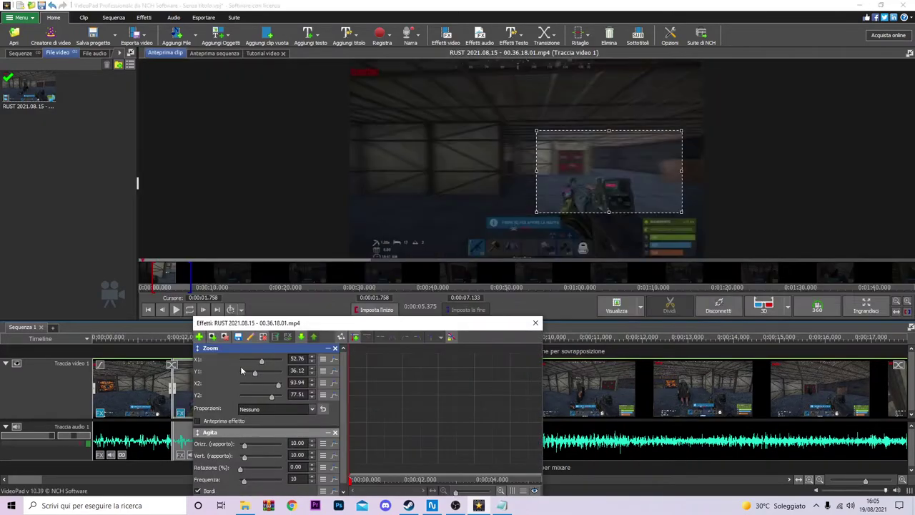
drag(620, 184, 597, 184)
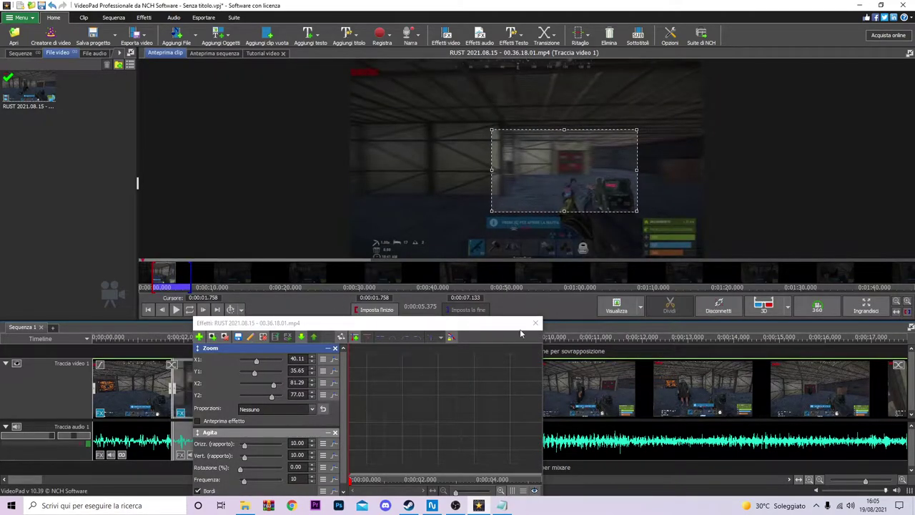
click(536, 323)
Play the sequence from the start and examine the zoomed clip around 0:00:06.000
drag(239, 336, 93, 338)
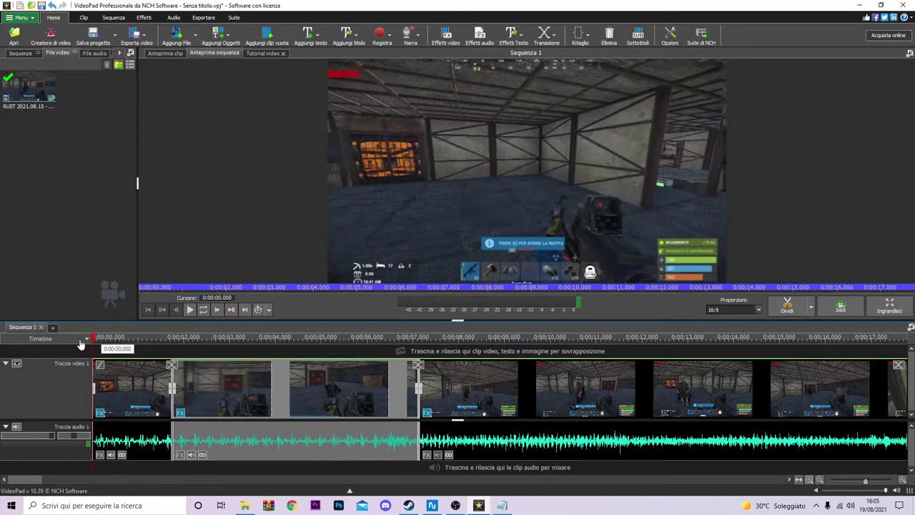
click(190, 310)
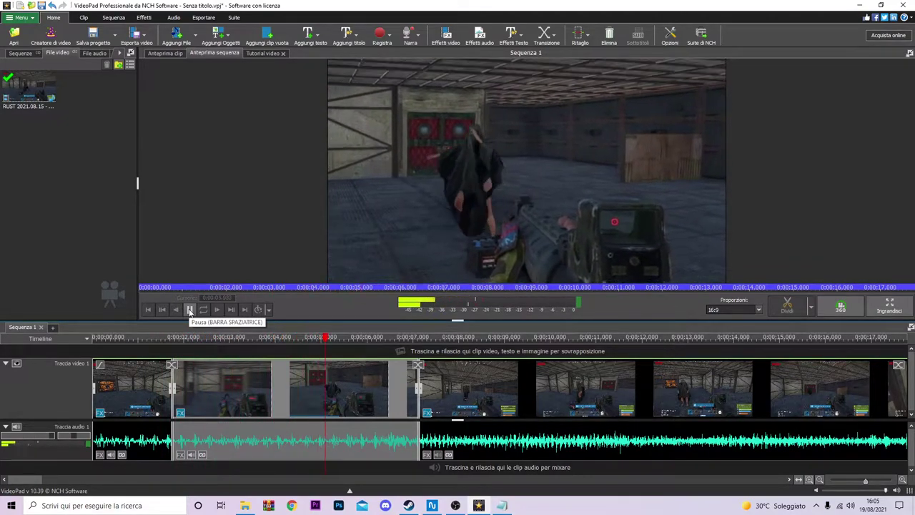
click(190, 310)
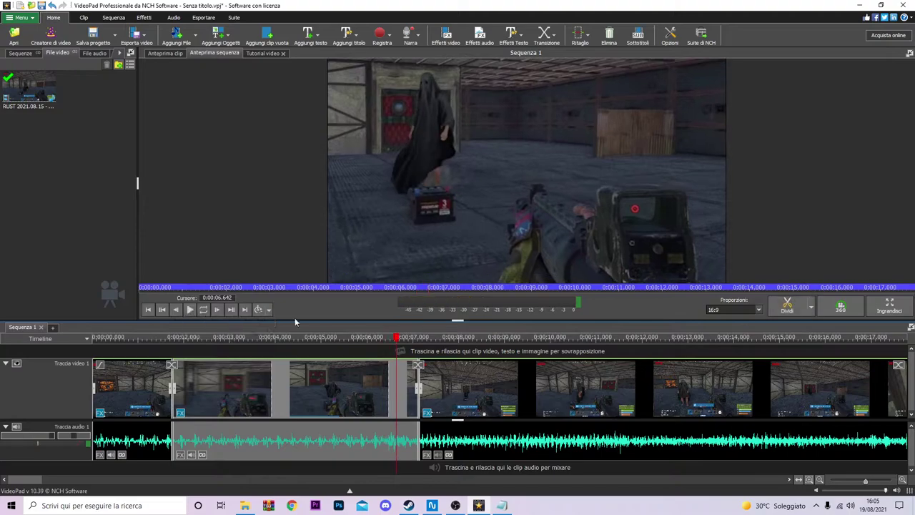
click(371, 349)
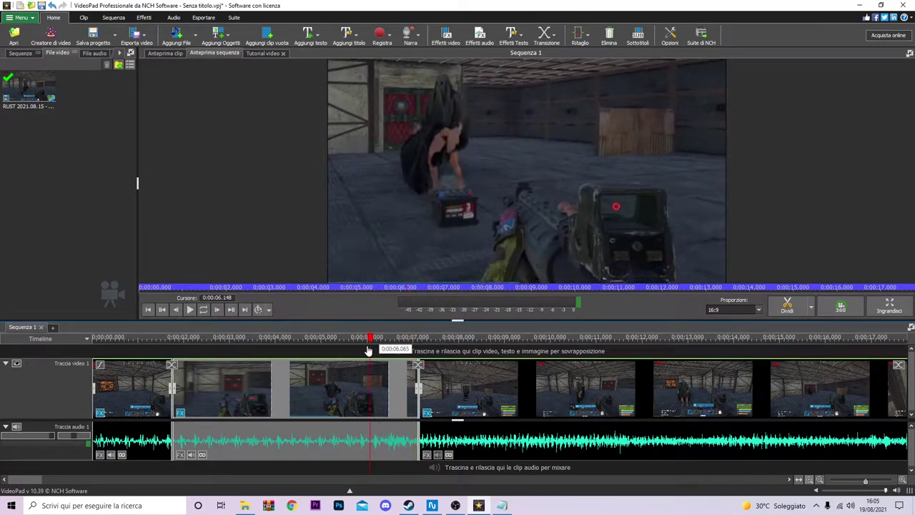
mouse_move(372, 349)
mouse_down()
mouse_move(403, 349)
mouse_move(366, 349)
mouse_up()
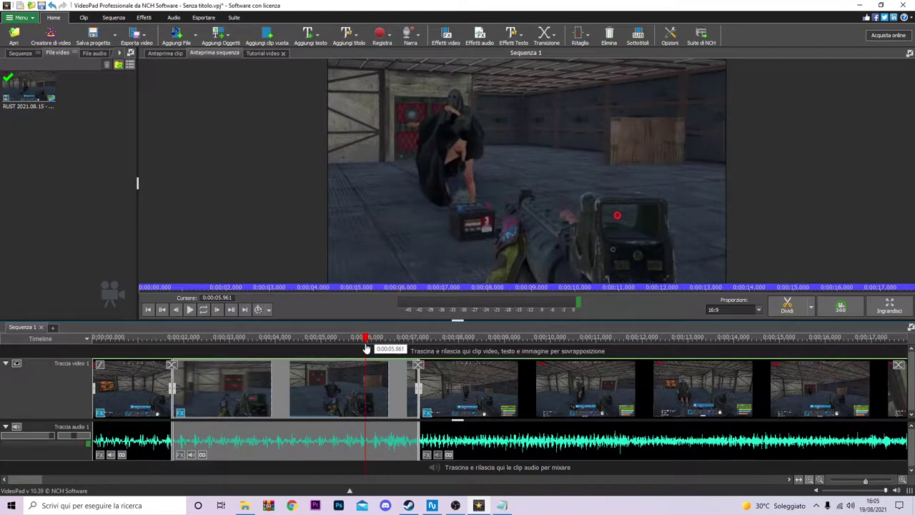
drag(366, 348, 366, 349)
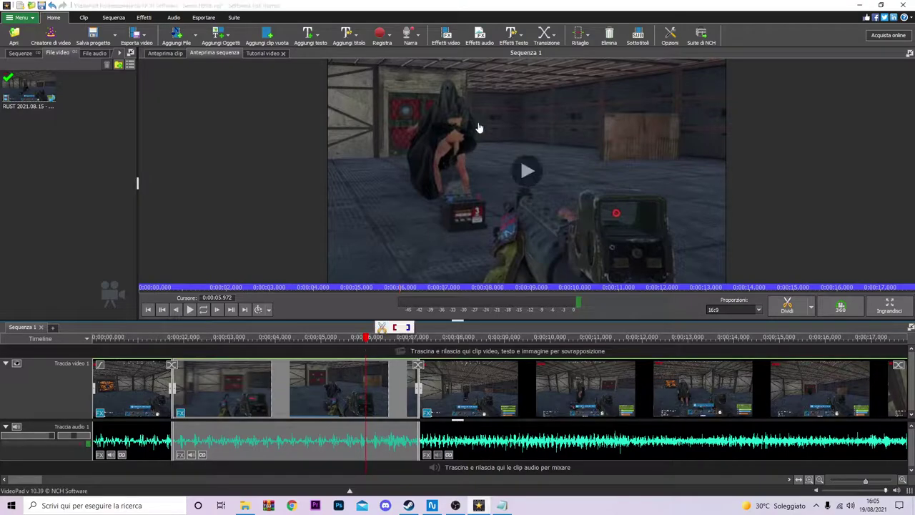
Add the Censurare effect to the second clip
click(445, 35)
drag(362, 326, 432, 263)
click(272, 276)
scroll(517, 373, down, 3)
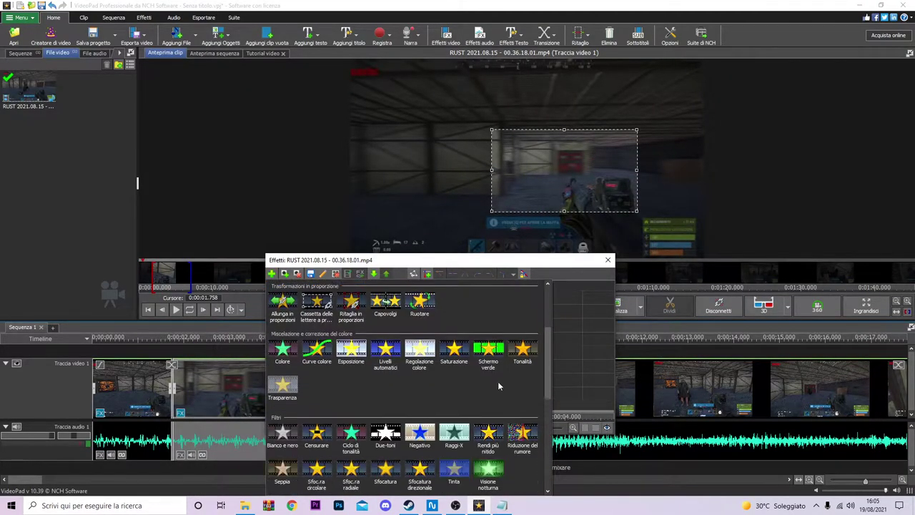
click(317, 433)
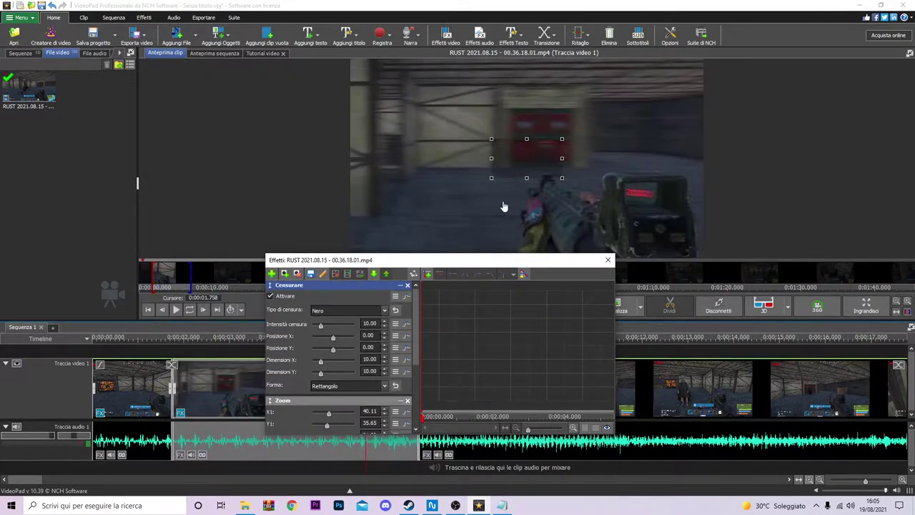
Compare with the frame near 0:00:06.003 and move the censor rectangle to about position X -16.60, Y -3.35
drag(591, 261, 630, 387)
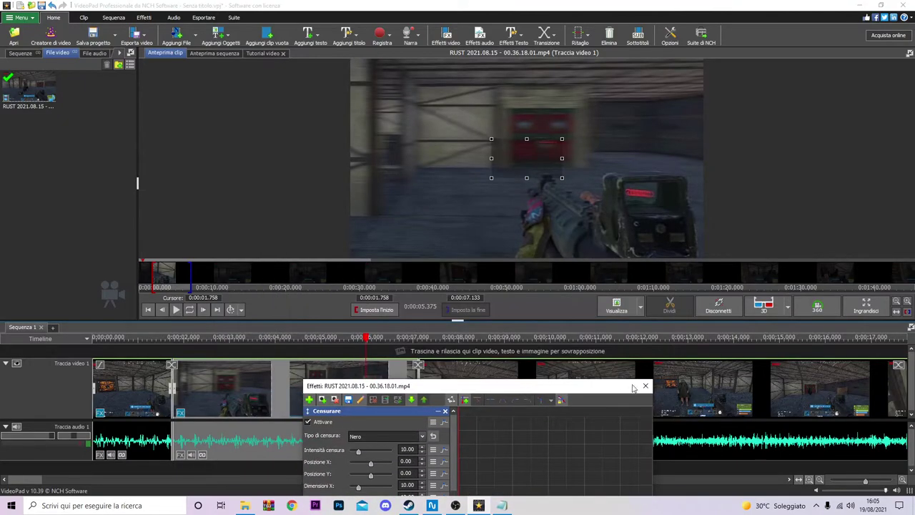
click(365, 343)
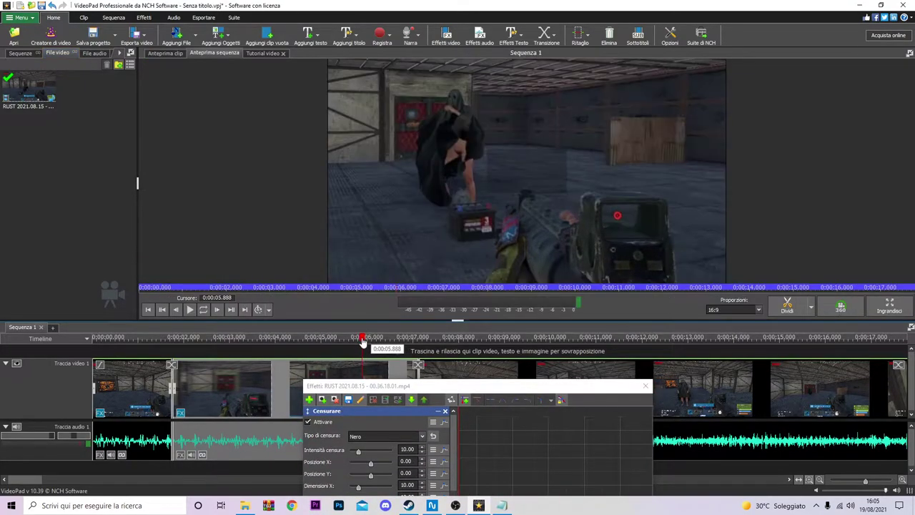
drag(365, 342, 367, 343)
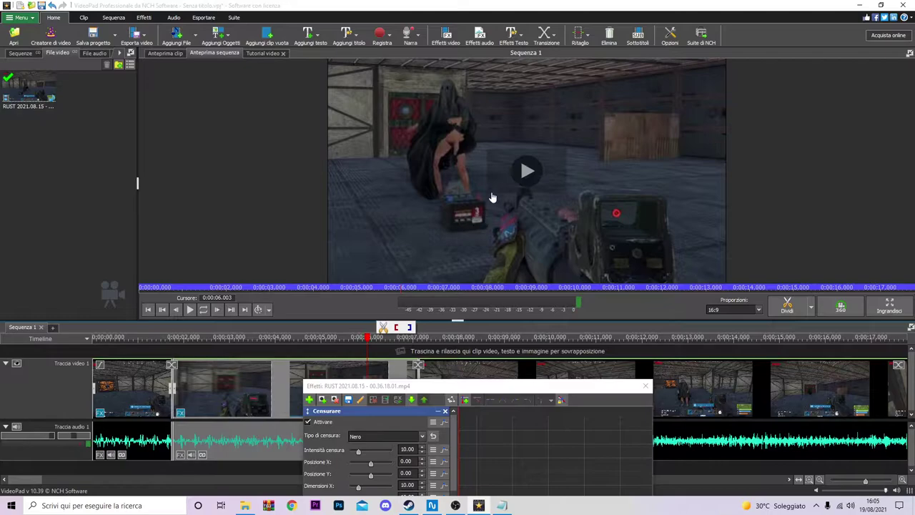
click(334, 422)
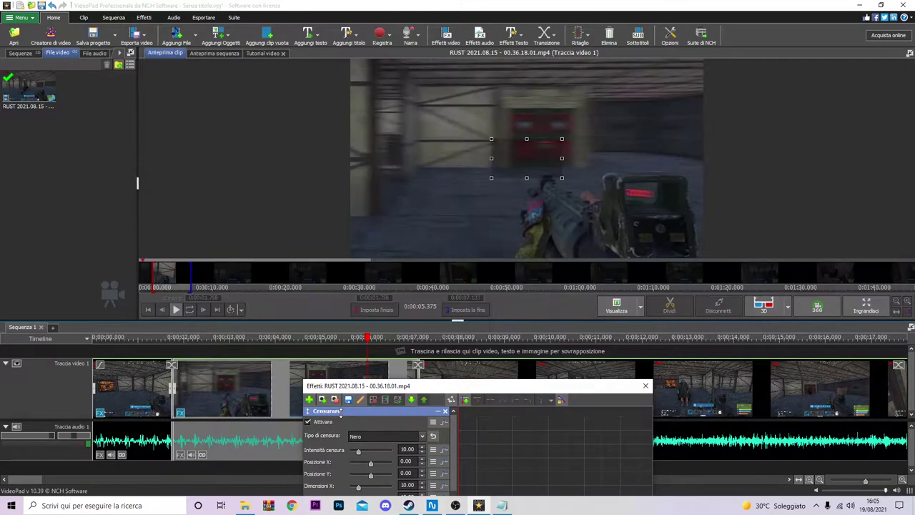
drag(527, 172, 495, 153)
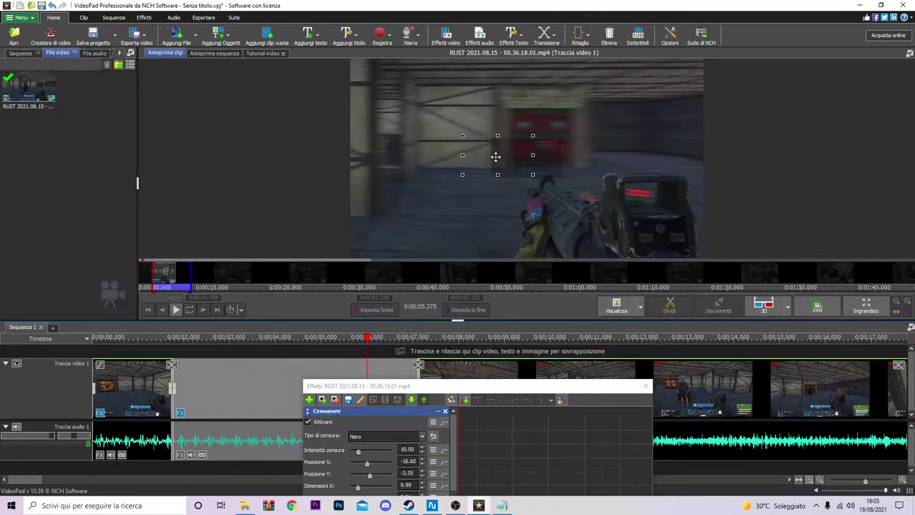
Check the censor at 0:00:05.649 and set its censorship type to Pixel
click(370, 341)
drag(370, 341, 353, 342)
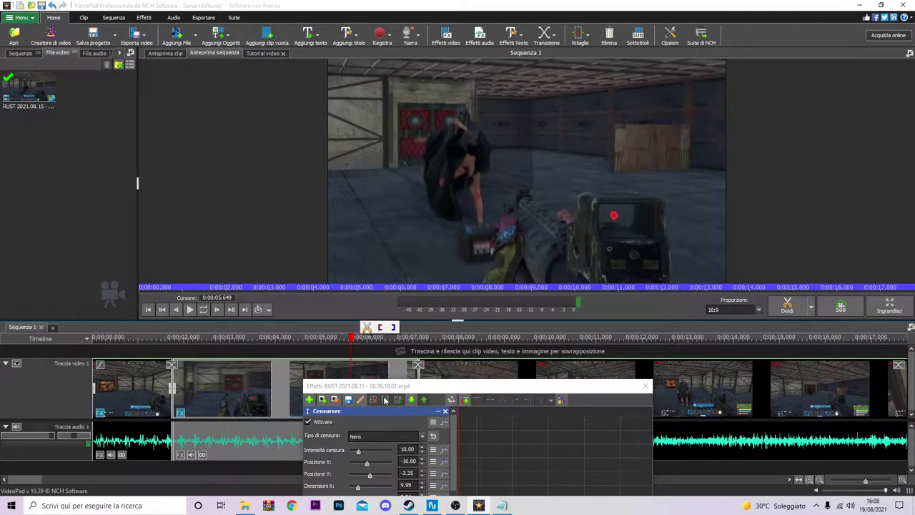
drag(435, 389, 484, 295)
click(469, 343)
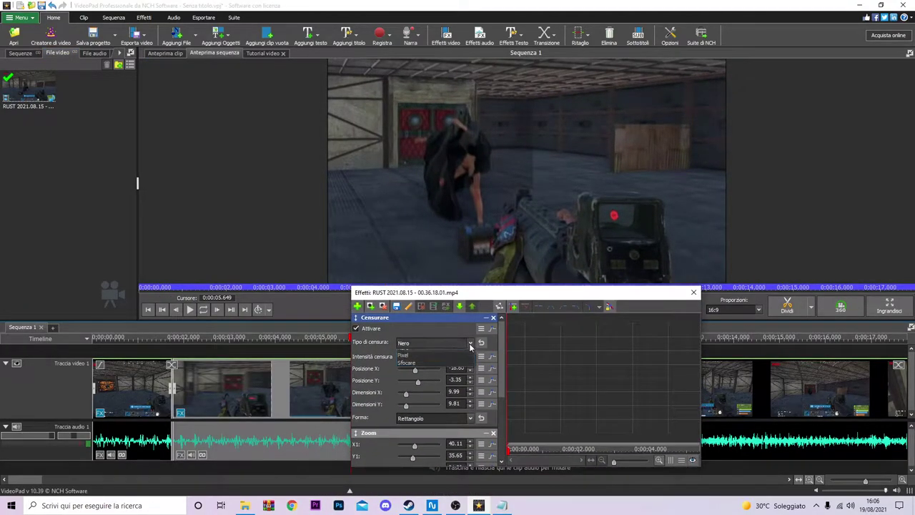
click(413, 361)
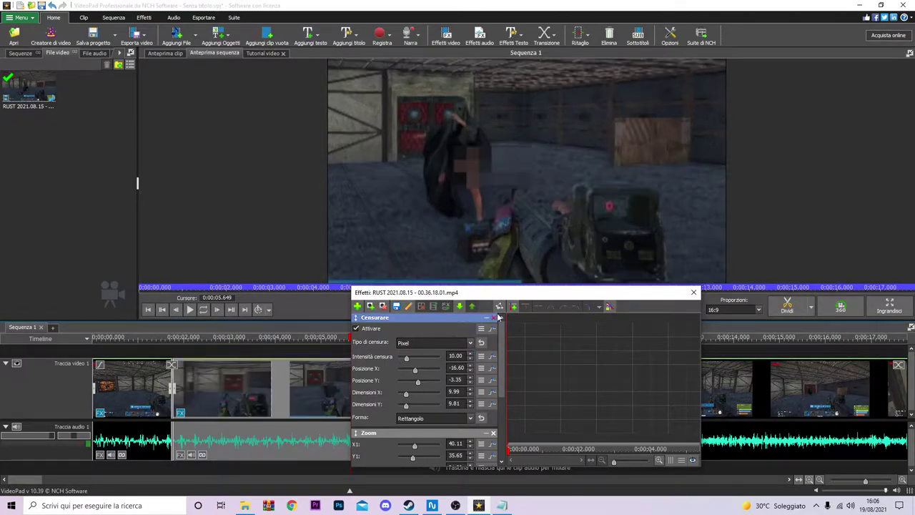
Move and shrink the pixel censor rectangle to about position X -26.86, Y -6.22 and dimensions 7.96 by 7.42
drag(553, 296, 489, 446)
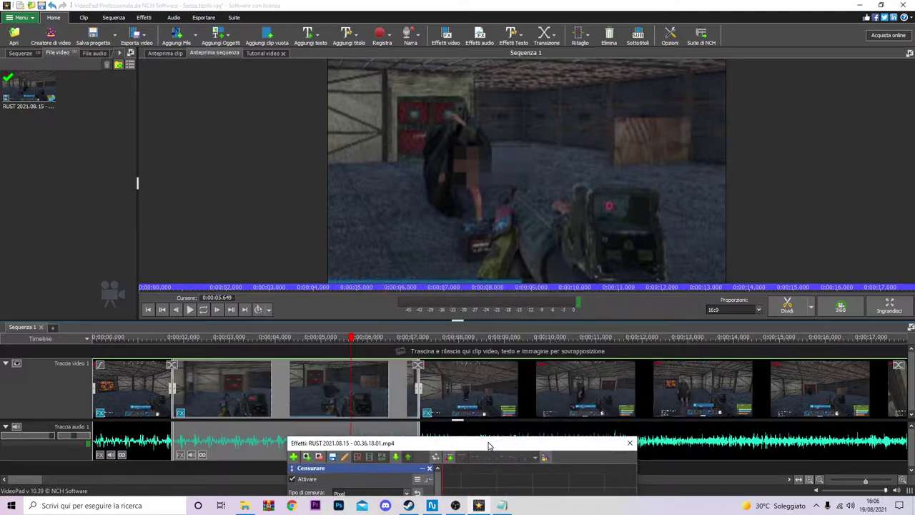
click(341, 339)
drag(341, 341, 353, 341)
drag(439, 441, 551, 330)
click(437, 372)
drag(533, 174, 496, 157)
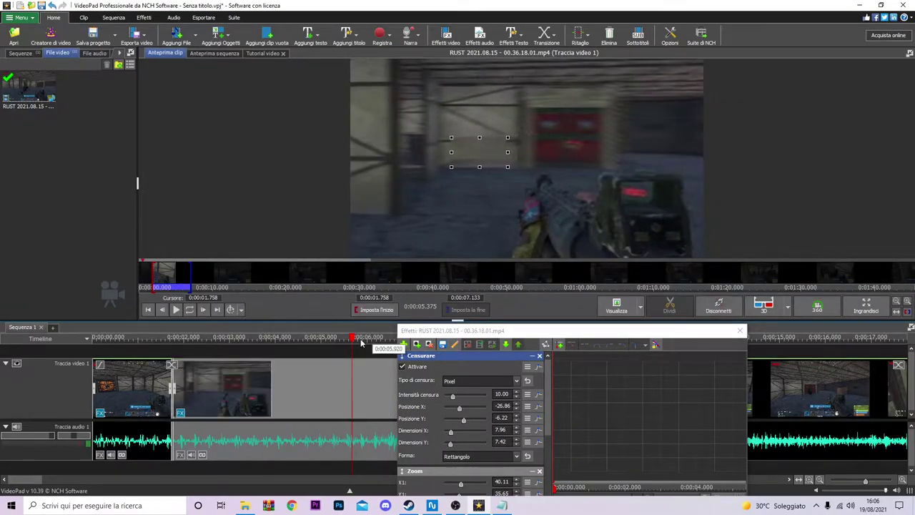
Readjust the pixel censor rectangle to about position X -21.46, Y -8.85 and dimensions 10.66 by 8.73
click(353, 341)
mouse_move(353, 340)
mouse_down()
mouse_move(334, 341)
mouse_move(372, 340)
mouse_move(361, 340)
mouse_up()
drag(488, 331, 300, 313)
click(256, 347)
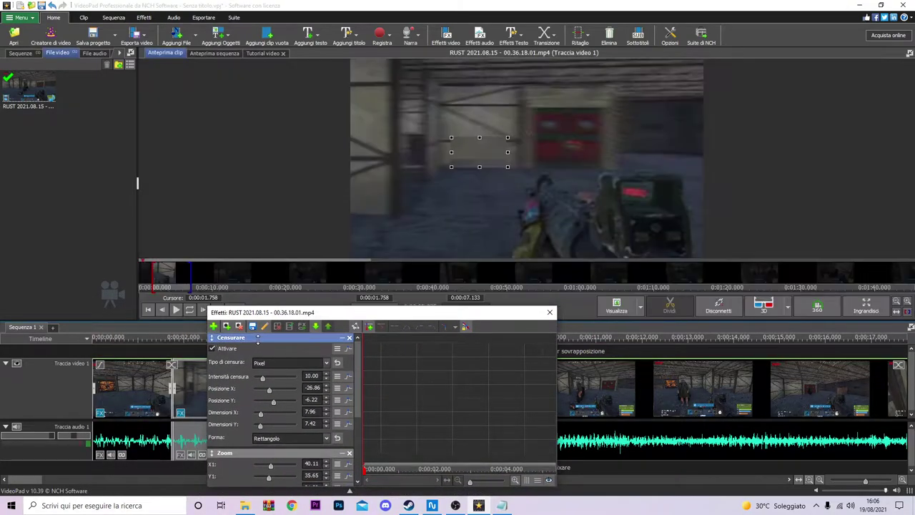
drag(507, 152, 523, 135)
click(550, 313)
Play back the censored second clip from partway through and stop near 0:00:04.271
drag(357, 338, 210, 342)
click(190, 310)
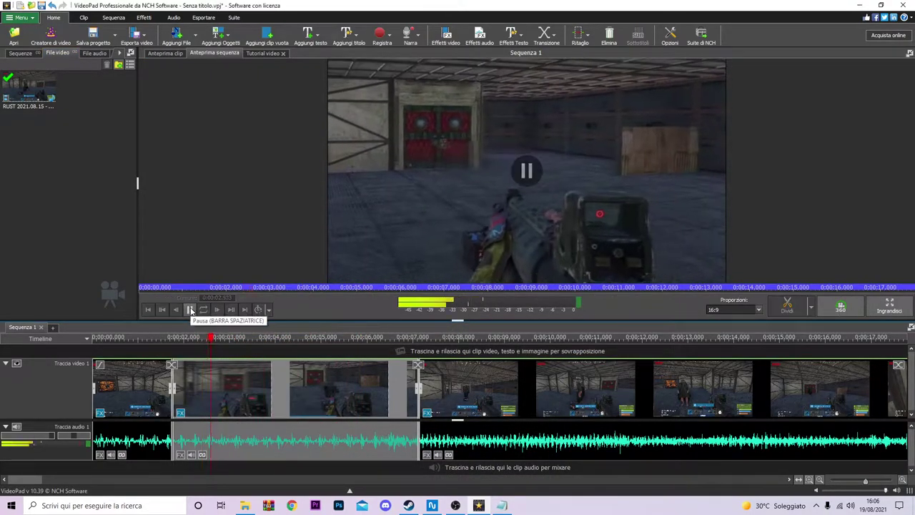
click(190, 310)
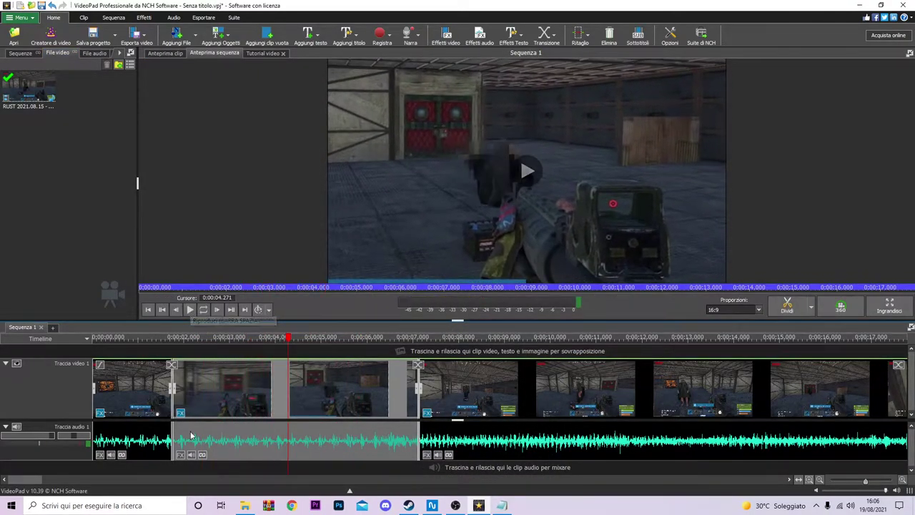
Split the second clip at 0:00:05.649 and remove the Censurare effect from the part before the cut
drag(295, 340, 342, 318)
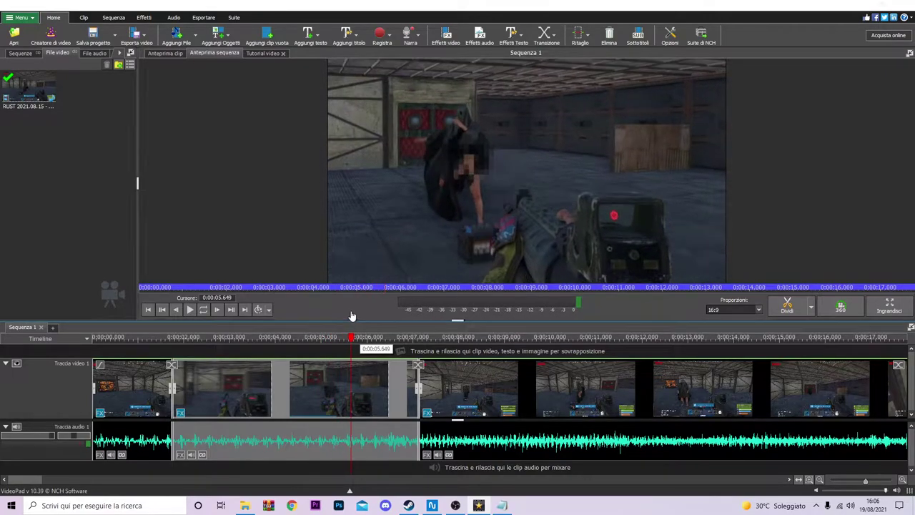
key(ctrl+b)
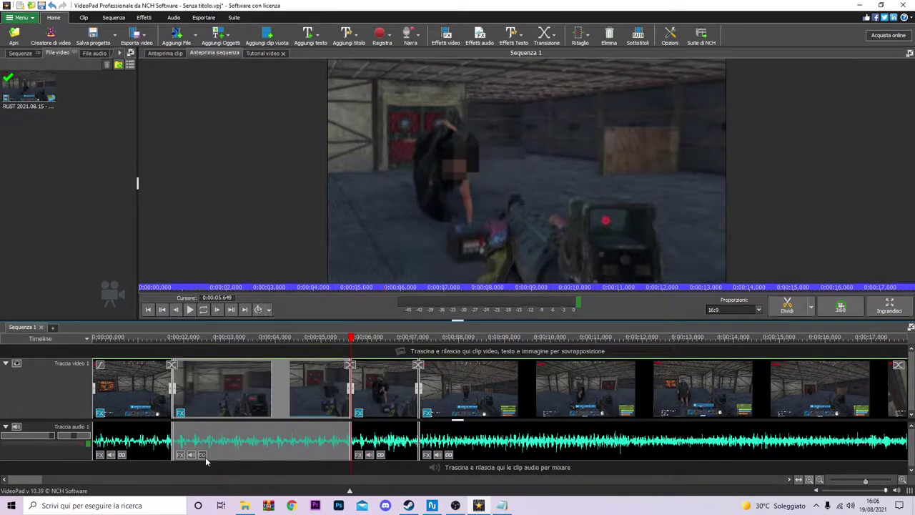
click(181, 414)
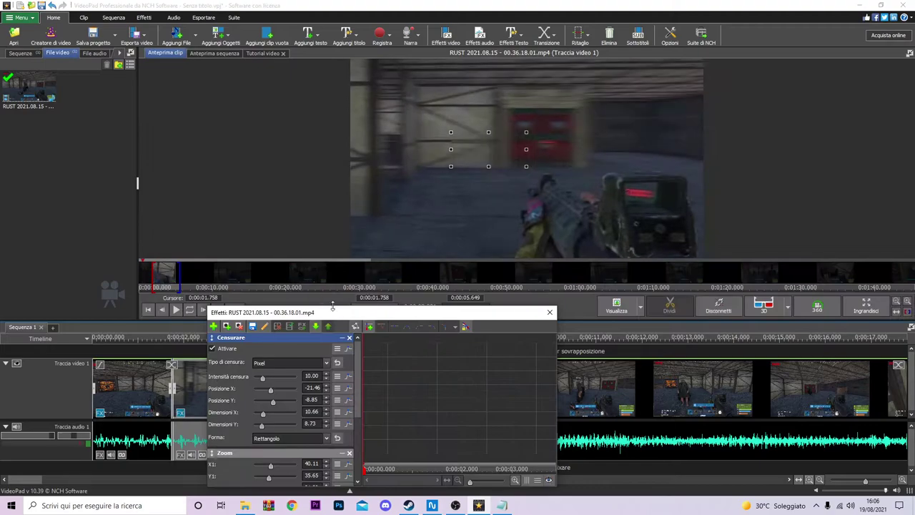
drag(346, 309, 377, 184)
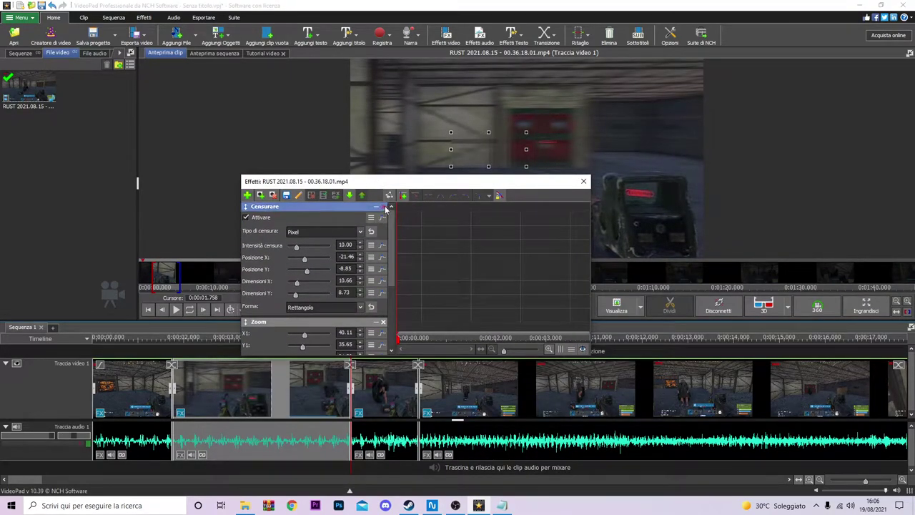
click(385, 206)
click(584, 181)
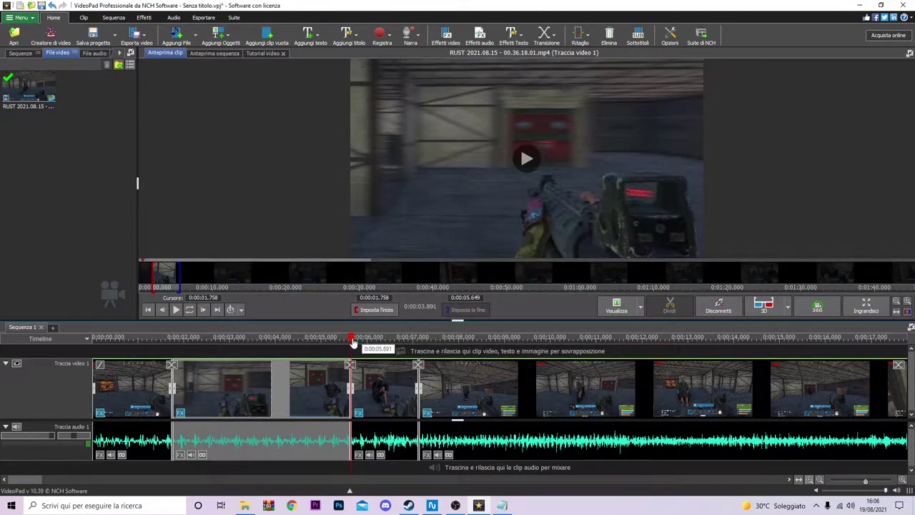
Play back the sequence from the start of the second clip and stop near 0:00:06.829
click(176, 339)
click(189, 309)
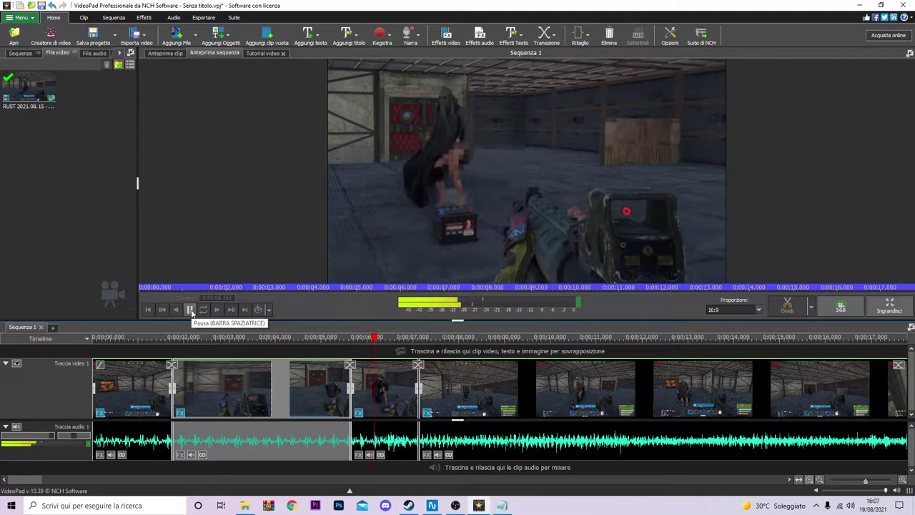
click(190, 309)
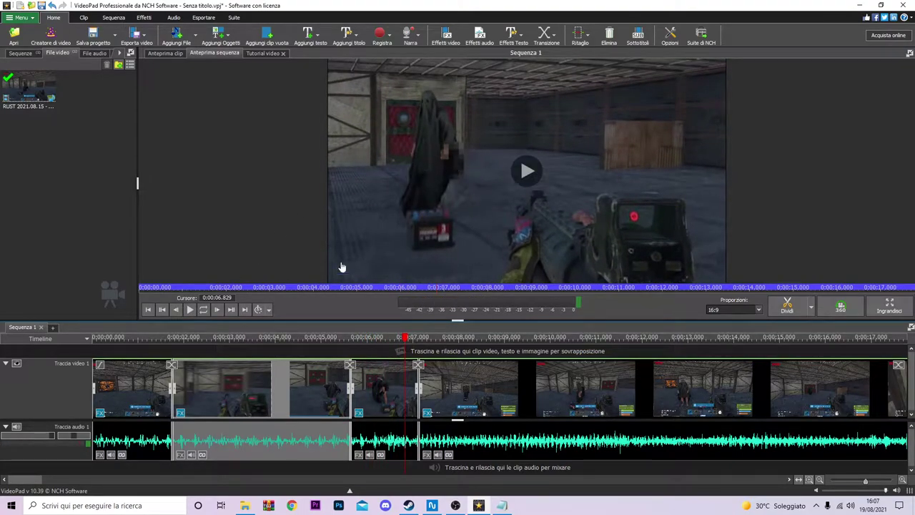
Remove the Agita effect from the long fourth clip and close its effects window
drag(410, 343, 458, 336)
scroll(492, 398, down, 3)
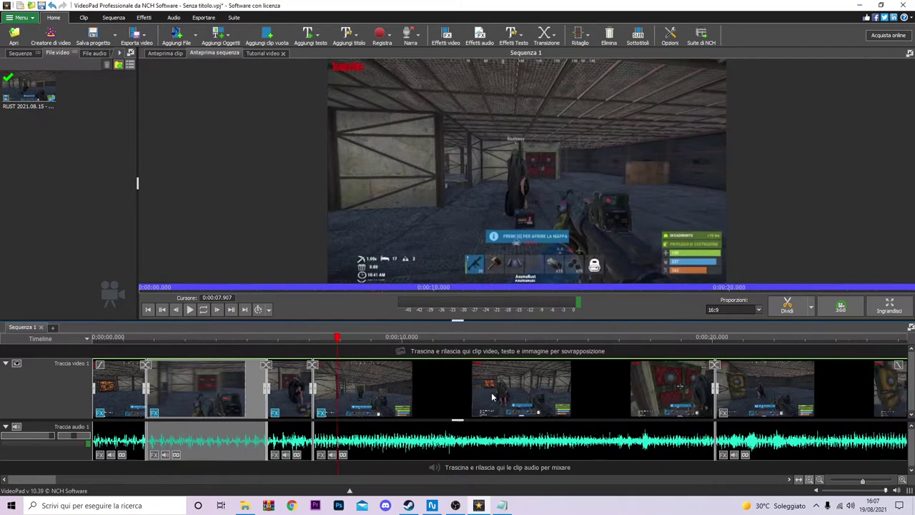
scroll(492, 398, down, 1)
click(294, 412)
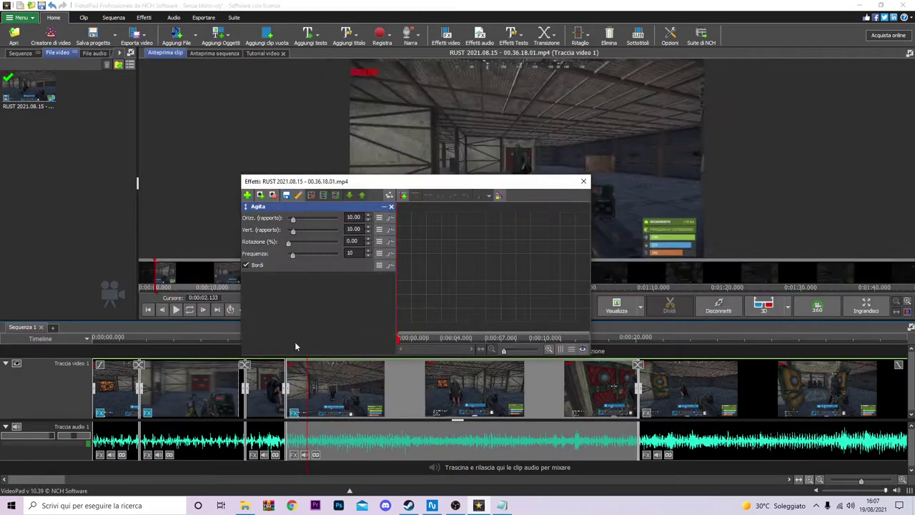
drag(377, 183, 410, 163)
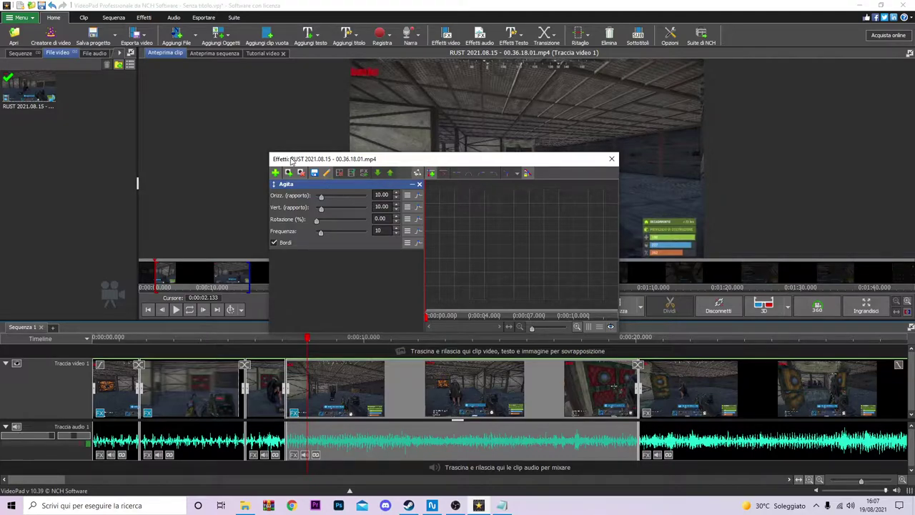
click(419, 184)
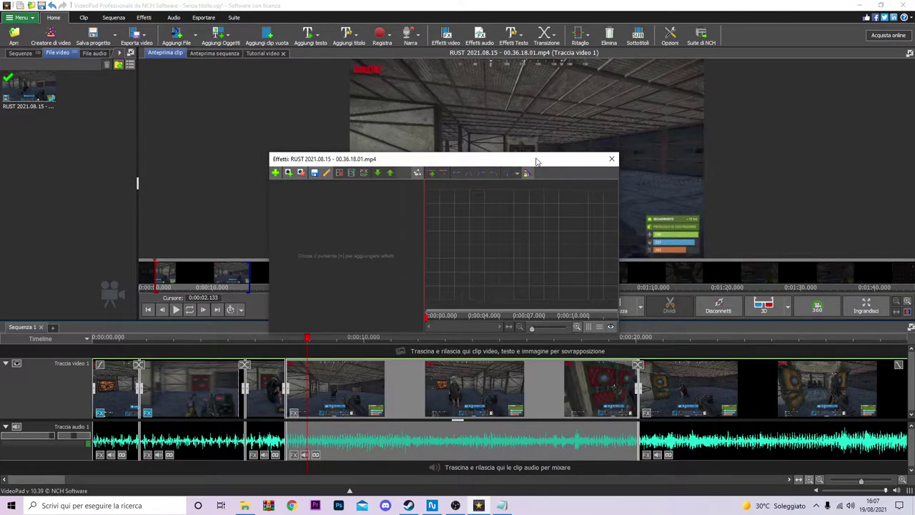
click(612, 159)
Split the fourth clip at 0:00:16.344 and ripple-delete the part before the cut
drag(307, 346, 307, 318)
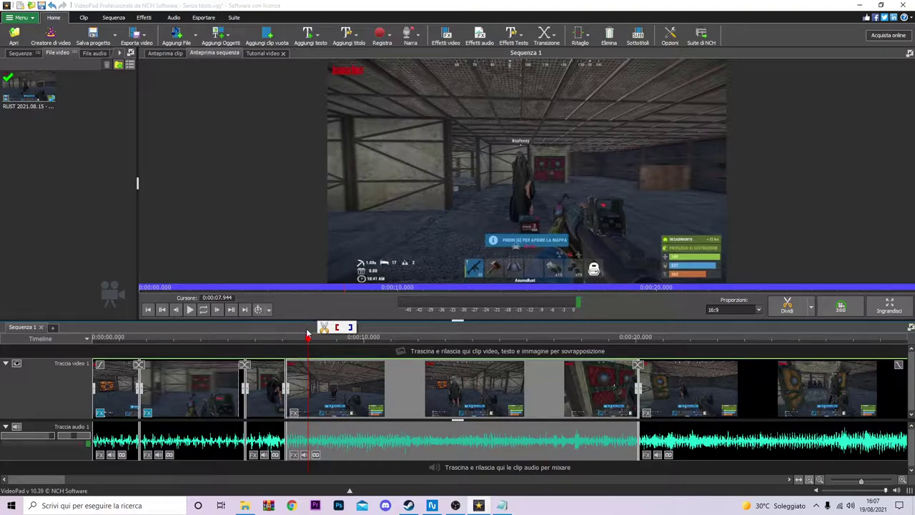
drag(308, 341, 537, 306)
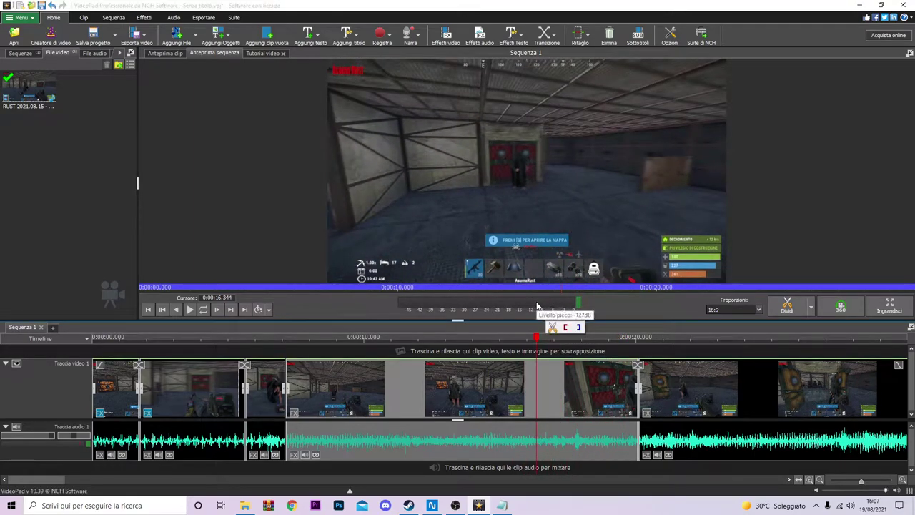
click(552, 326)
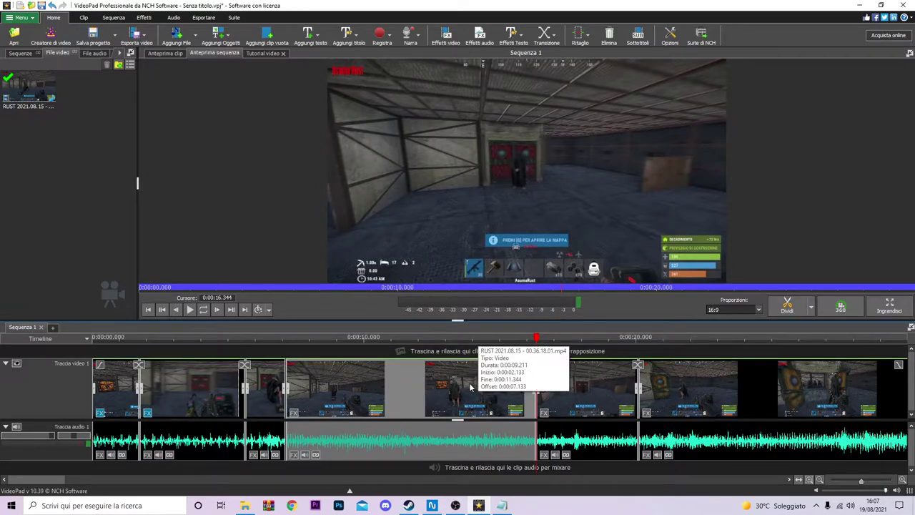
key(Delete)
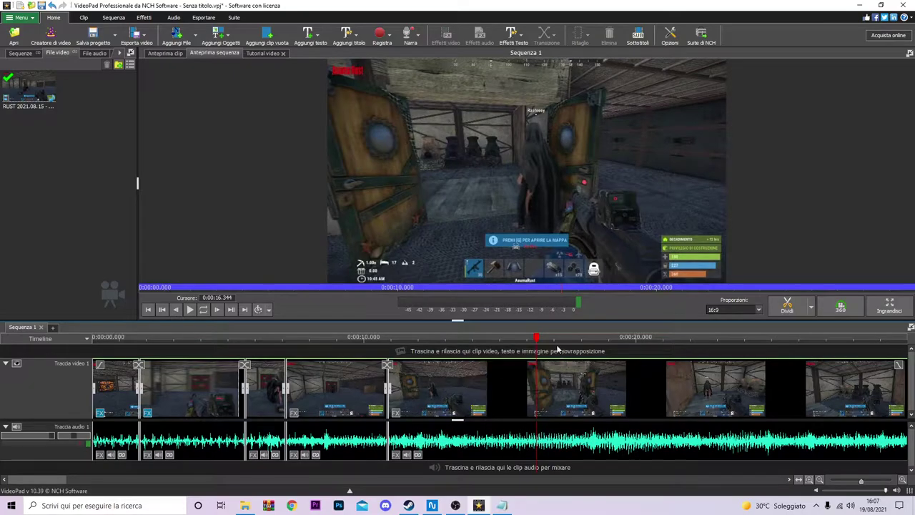
Switch to OBS to check the running recording and return to VideoPad
drag(538, 340, 378, 341)
click(455, 505)
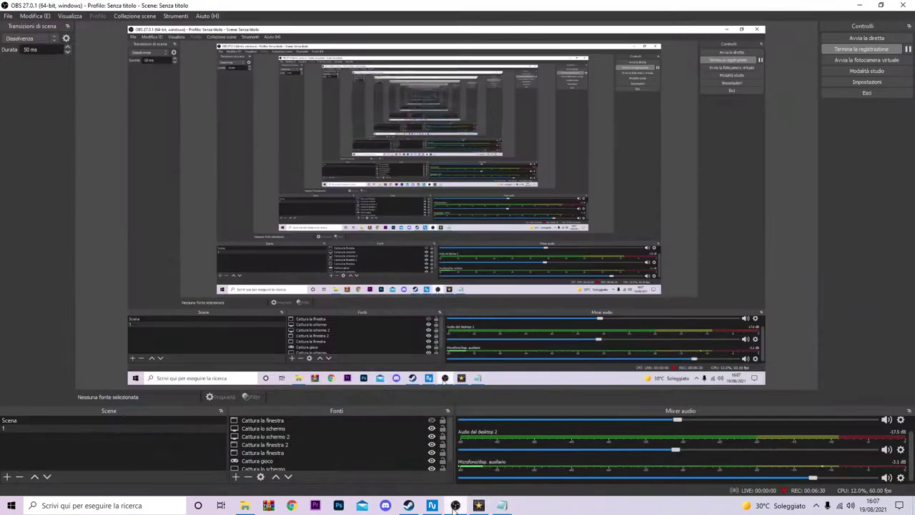
click(455, 505)
click(455, 505)
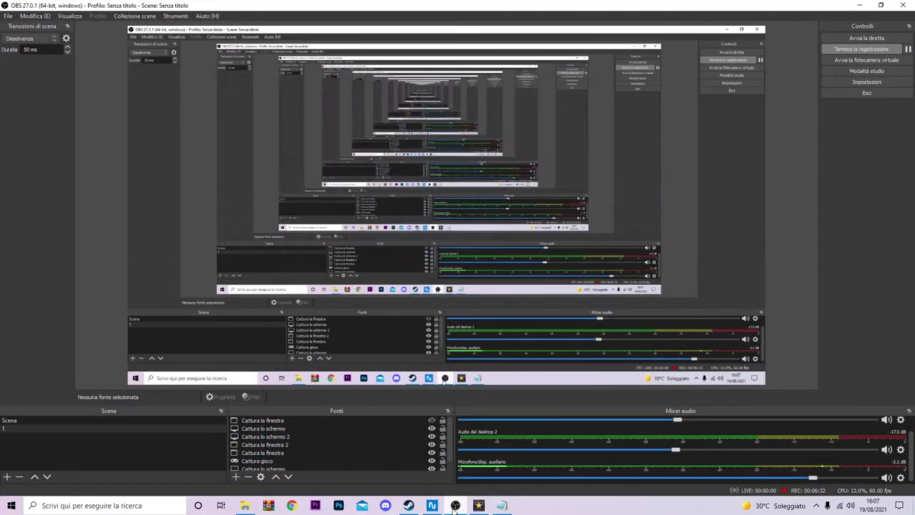
click(455, 504)
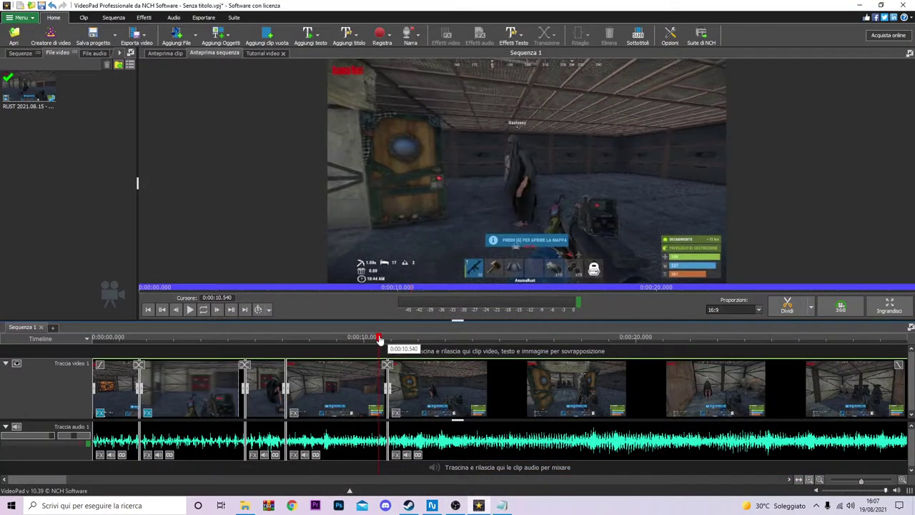
Add the Tonalità color correction effect to the shortened fourth clip
drag(383, 340, 377, 300)
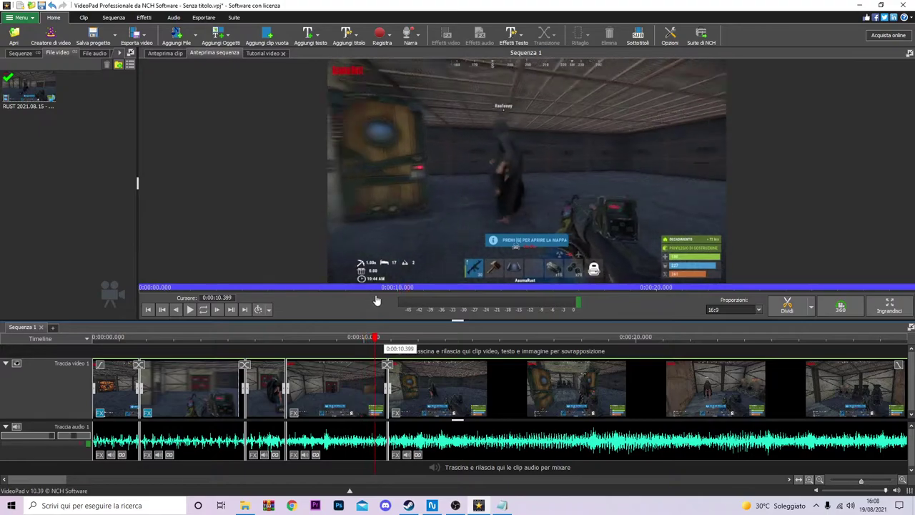
right_click(352, 379)
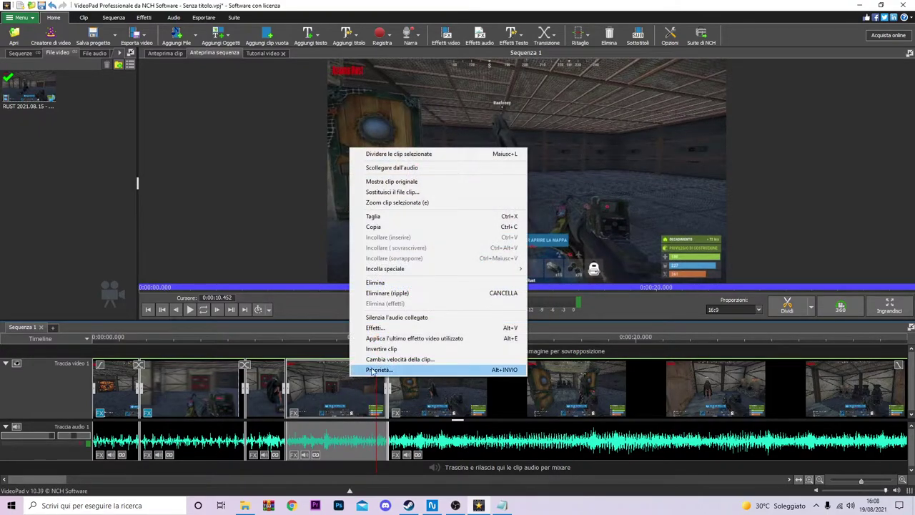
click(328, 411)
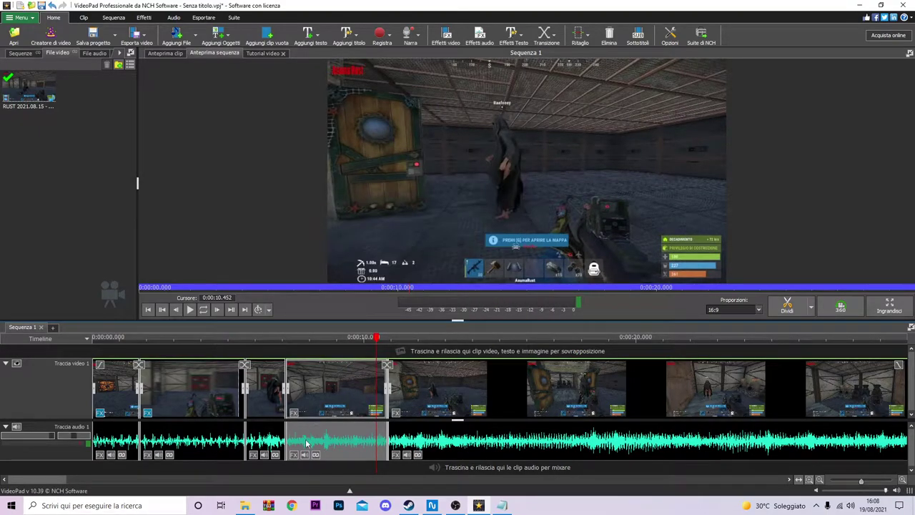
click(440, 43)
scroll(469, 244, down, 5)
scroll(472, 244, up, 4)
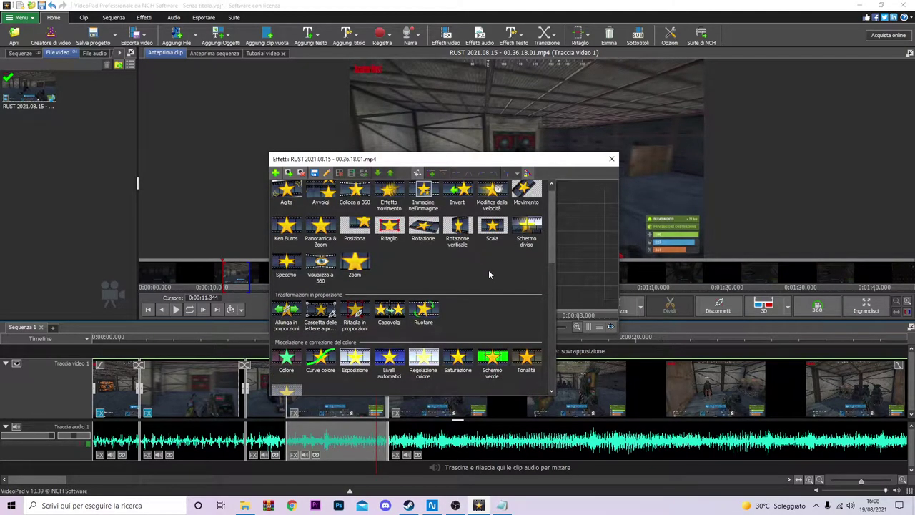
scroll(499, 281, down, 3)
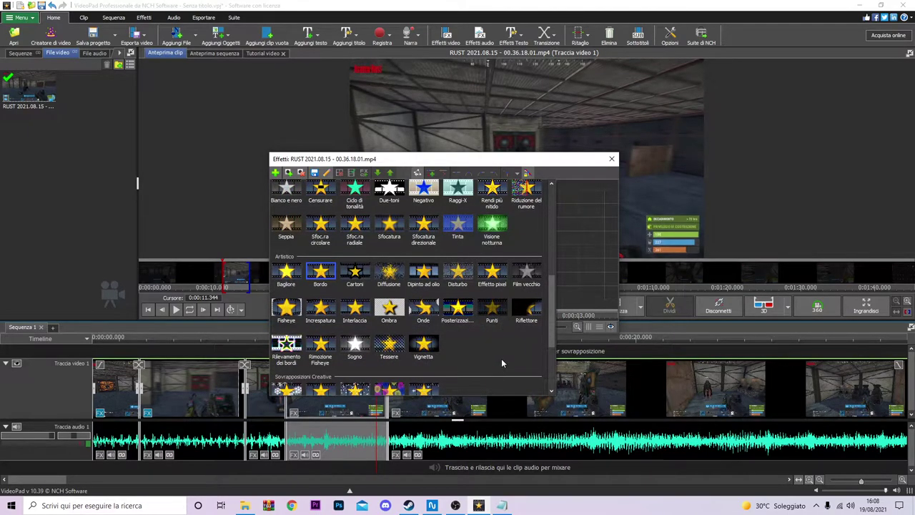
scroll(502, 358, down, 2)
scroll(503, 357, up, 3)
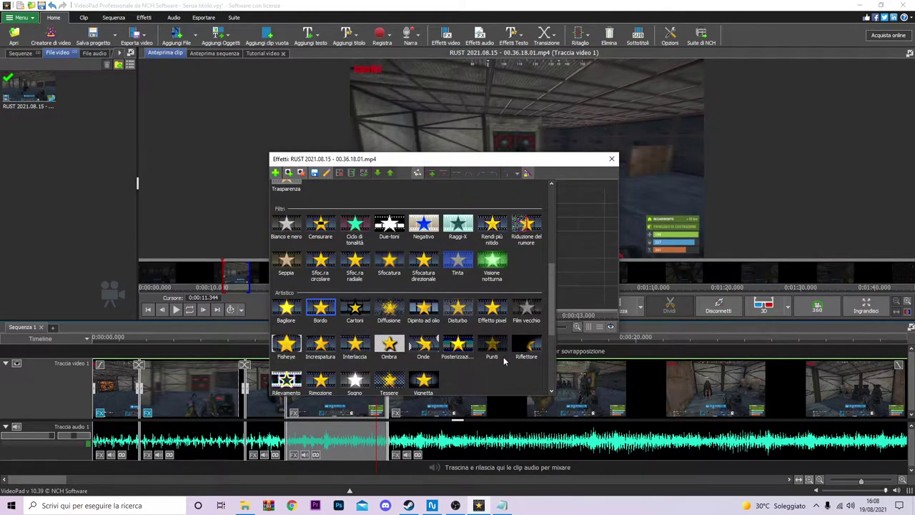
scroll(504, 357, up, 3)
scroll(504, 326, down, 2)
scroll(505, 319, up, 2)
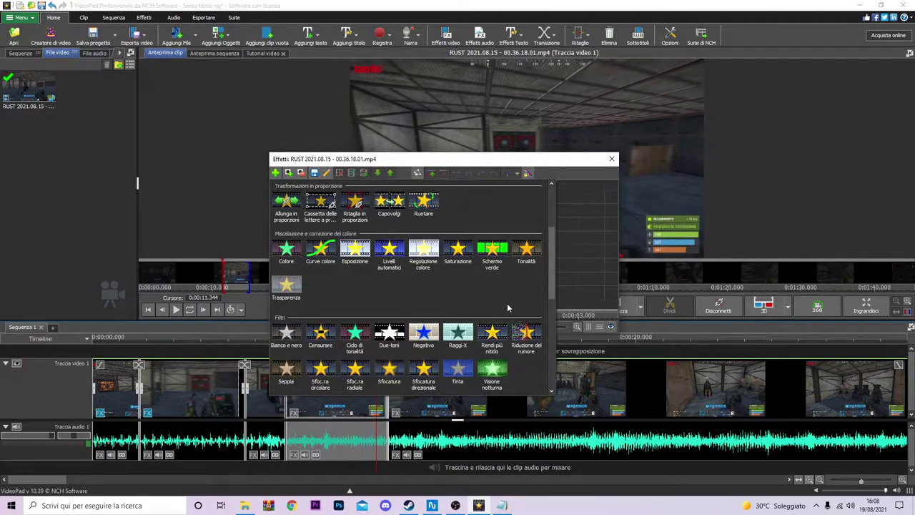
click(527, 253)
Set the Tonalità temperature to about -128, previewing it at 0:00:08.646, and close the effects window
drag(466, 159, 631, 131)
drag(374, 338, 327, 338)
drag(589, 129, 165, 80)
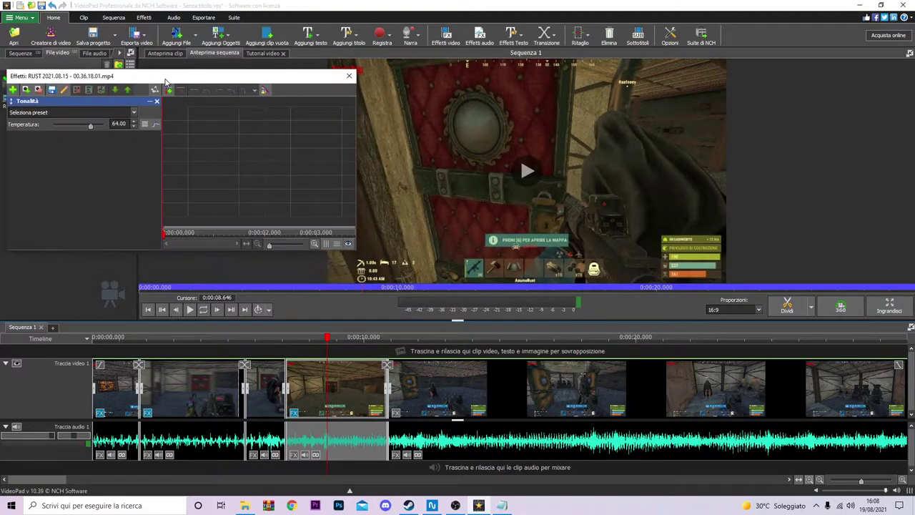
drag(75, 126, 37, 124)
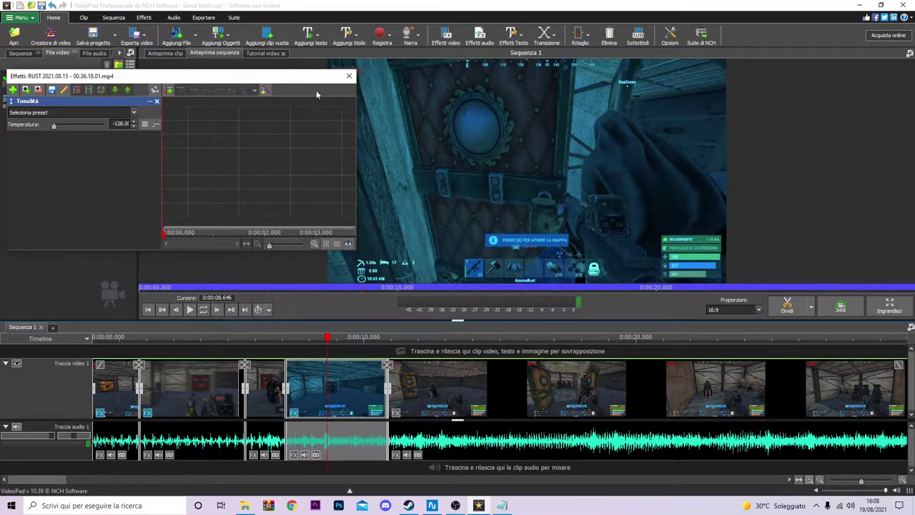
click(349, 76)
Play back the blue-tinted clip from 0:00:06.261 to 0:00:12.893 and check the volume setting of the clip after it
drag(326, 337, 262, 337)
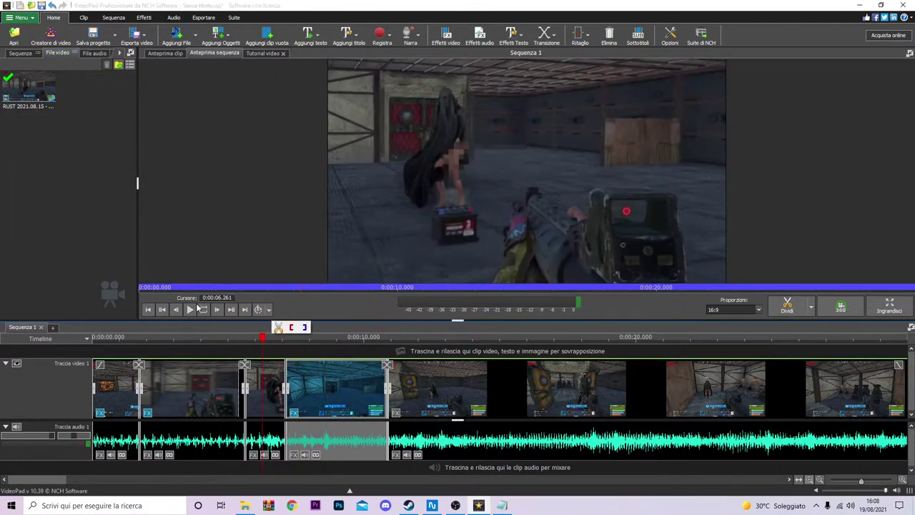
click(190, 309)
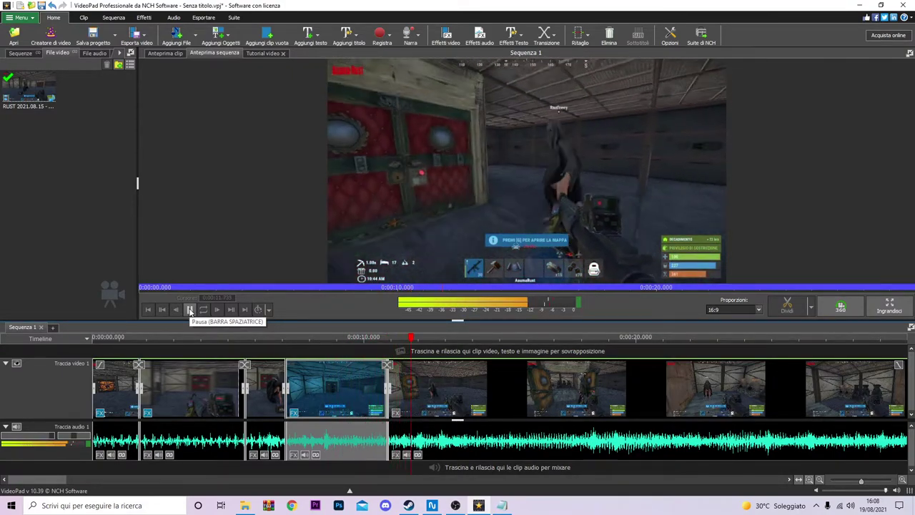
click(190, 309)
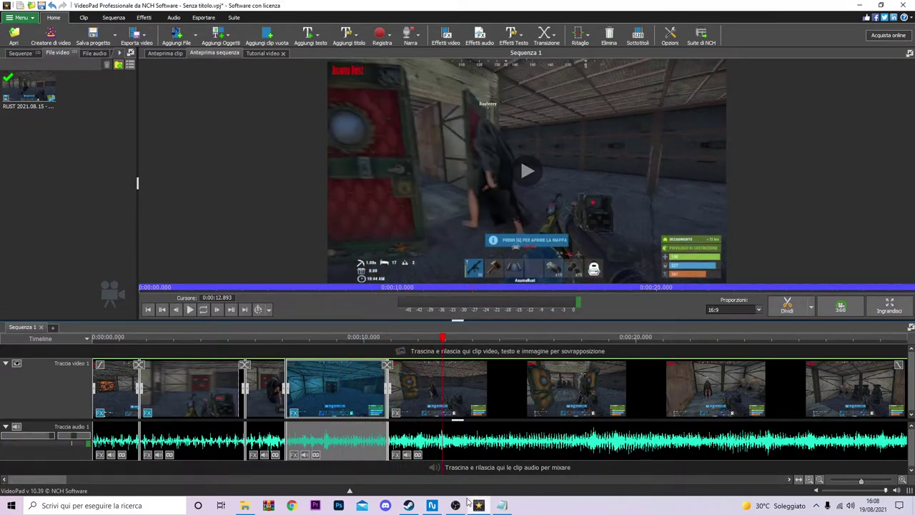
click(407, 455)
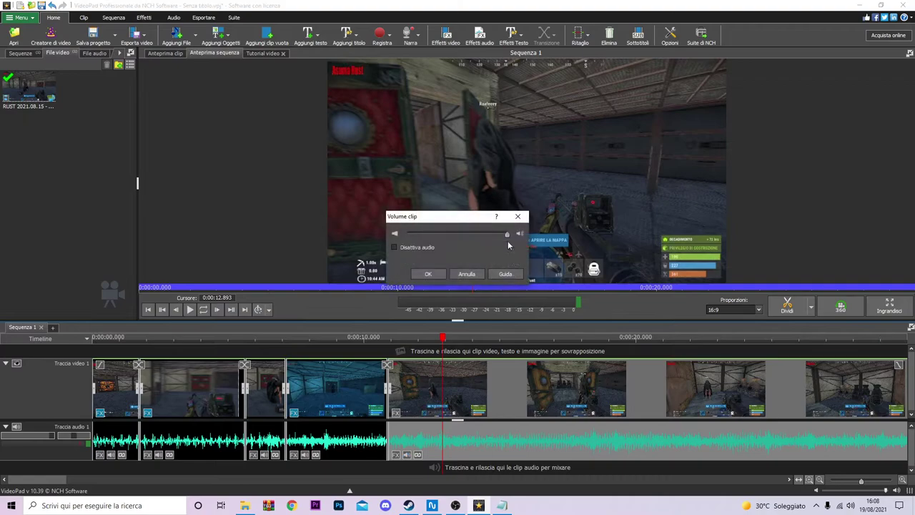
click(428, 274)
Play back the sequence from 0:00:10.399 to find the cut point and split the last clip at about 0:00:19.6
drag(443, 336, 375, 336)
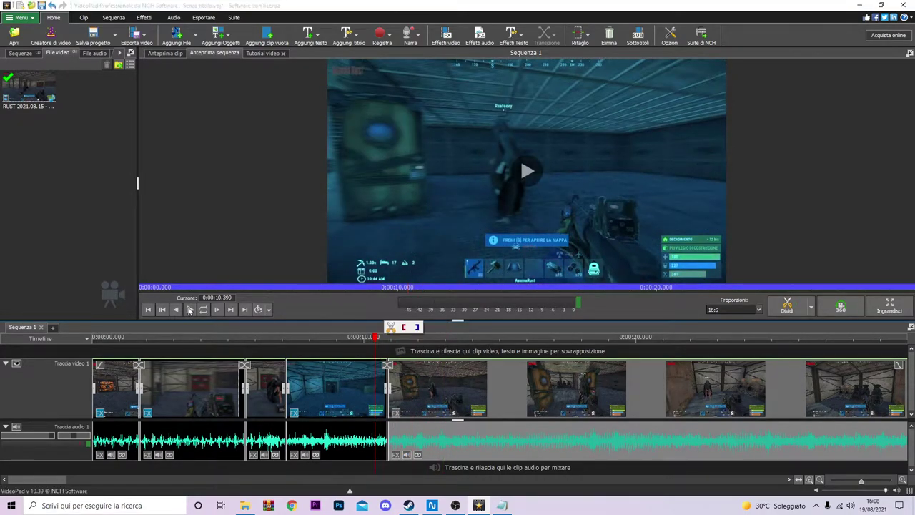
click(189, 309)
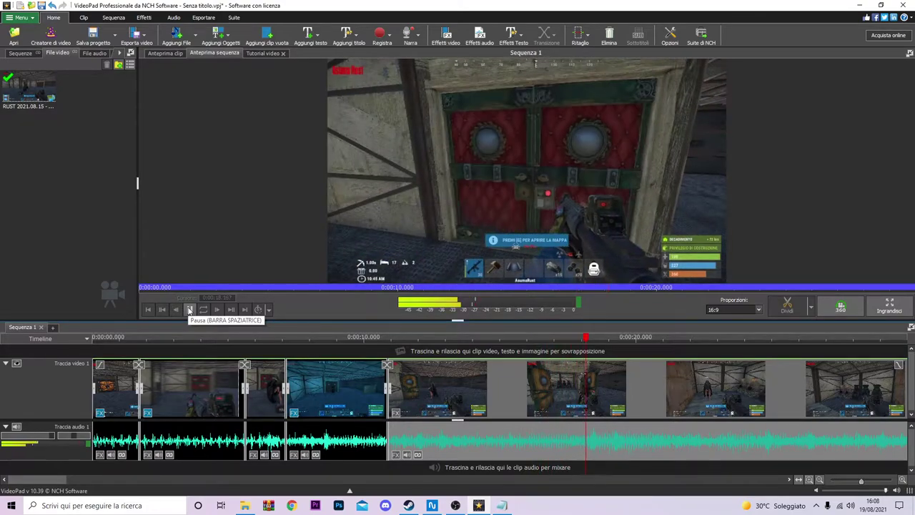
click(189, 309)
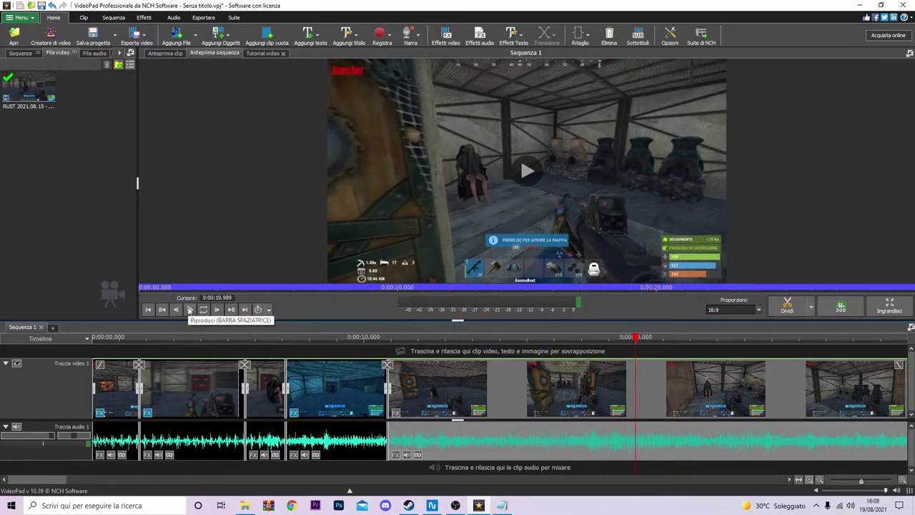
drag(637, 344, 625, 344)
click(641, 327)
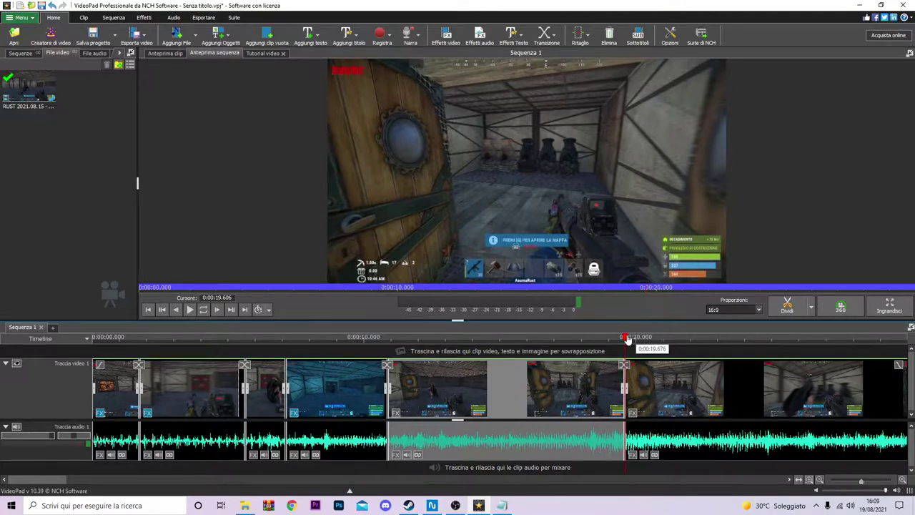
Split the fifth clip at 0:00:16.555 and ripple-delete the part before the cut
drag(622, 340, 391, 352)
drag(456, 340, 543, 329)
click(542, 328)
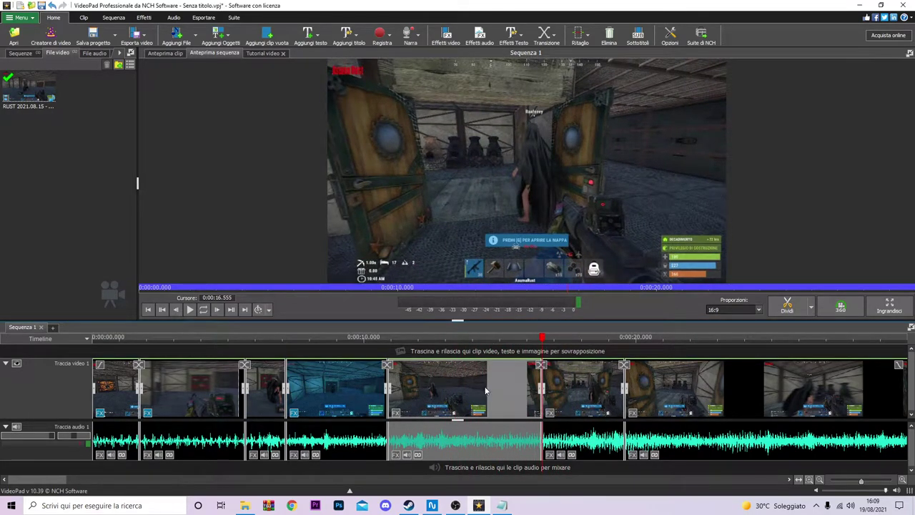
key(Delete)
Split the last clip at 0:00:15.783, where the hooded figure is seated
drag(545, 336, 522, 303)
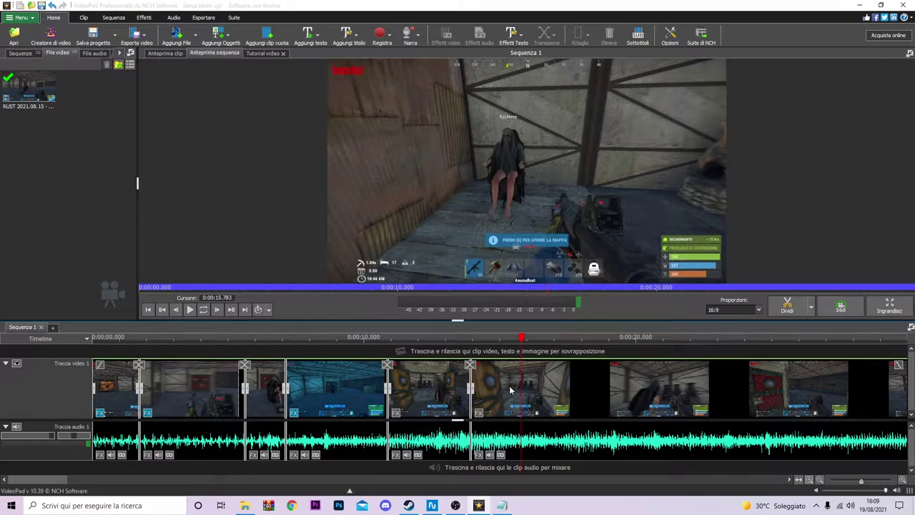
scroll(516, 397, up, 1)
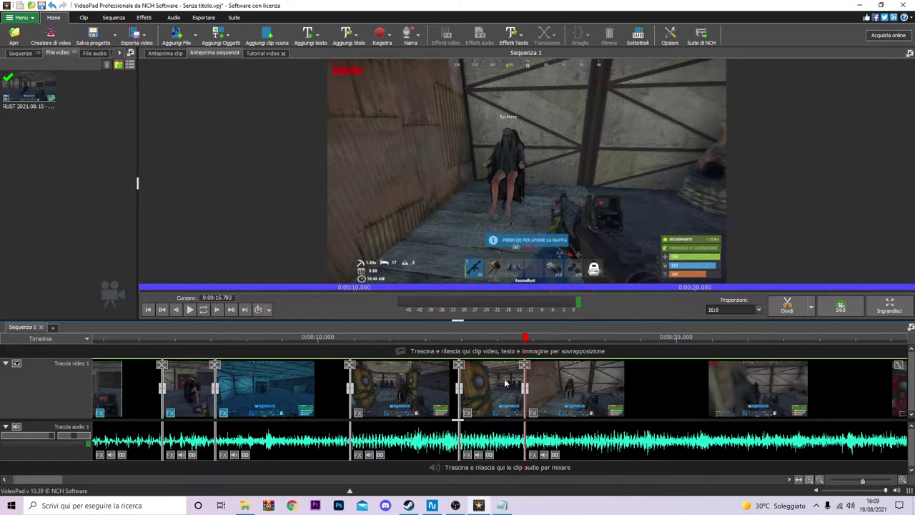
click(503, 384)
click(467, 455)
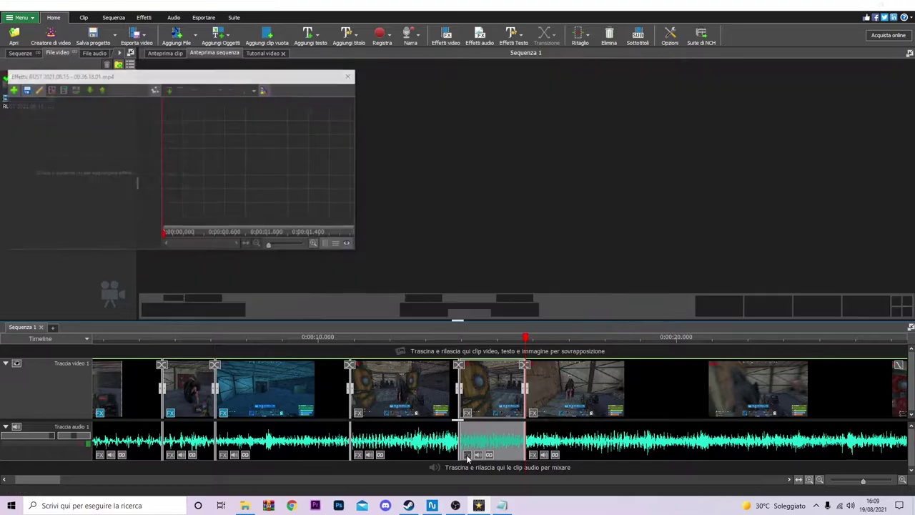
drag(143, 80, 226, 90)
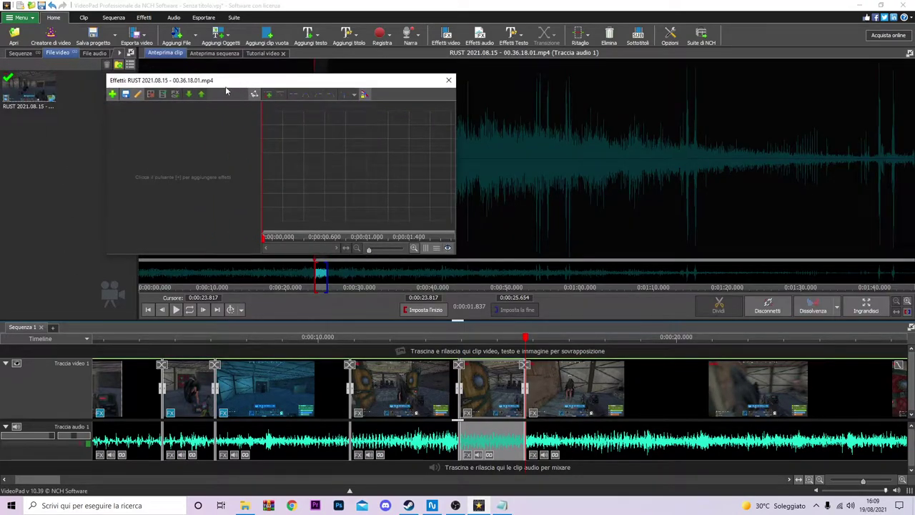
click(112, 95)
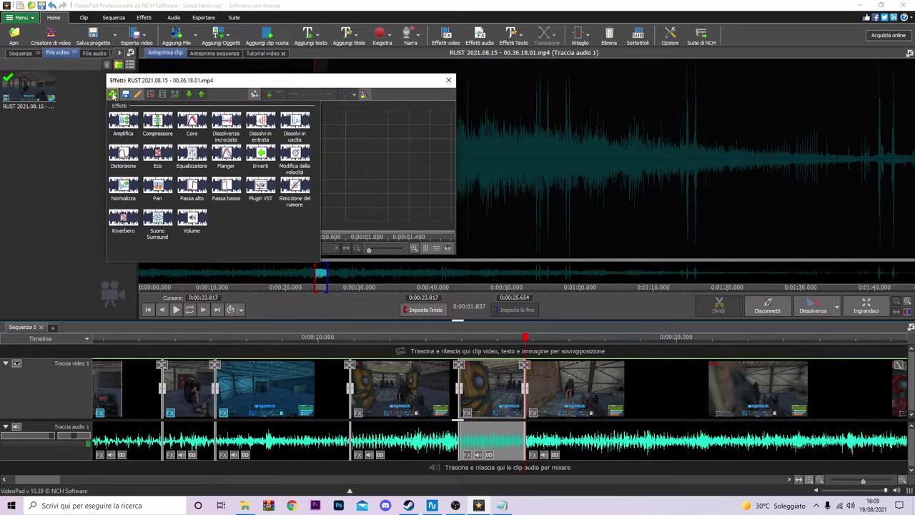
click(448, 81)
Apply the Zoom video effect to the clip ending at 0:00:15.783, with the frame tightened around the doorway and the furnaces
drag(526, 339, 479, 340)
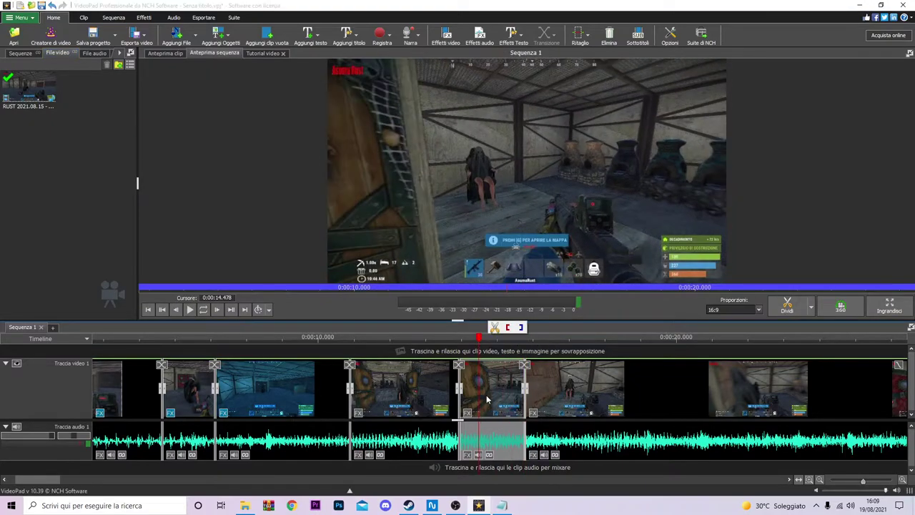
click(467, 413)
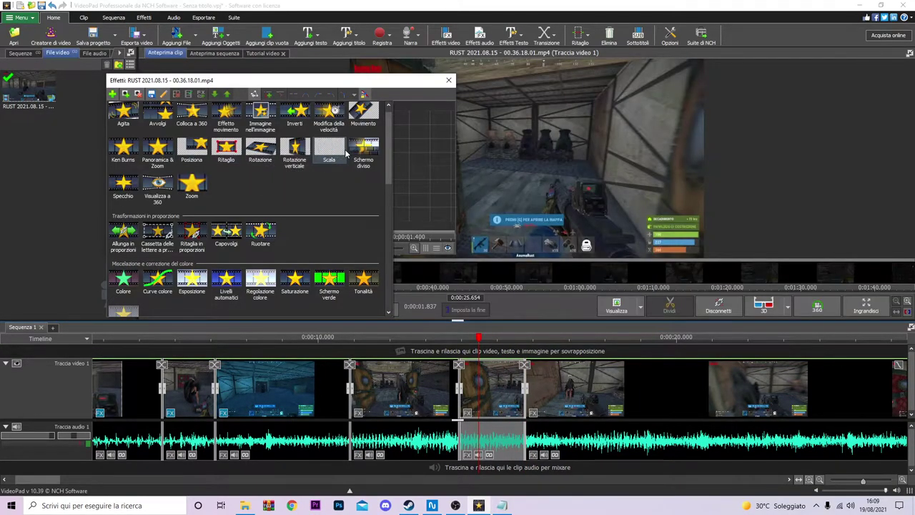
click(195, 187)
drag(375, 82, 239, 119)
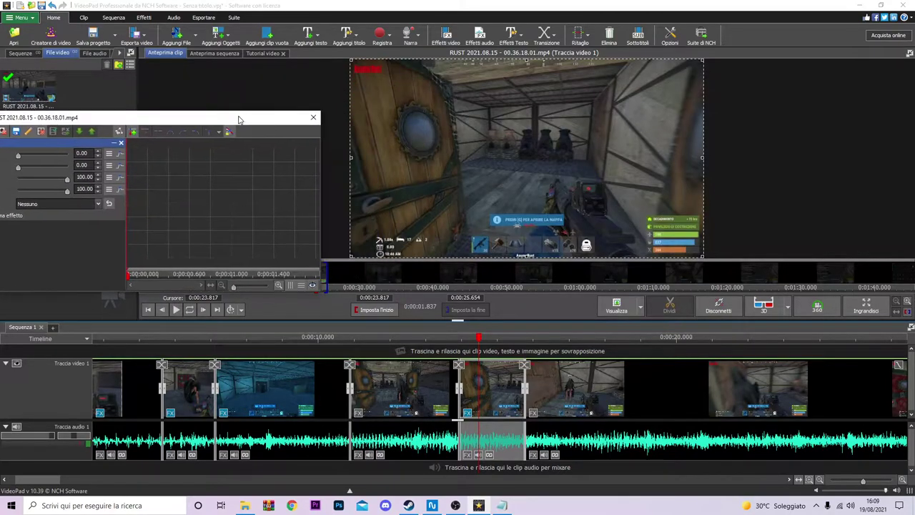
drag(351, 254, 459, 198)
drag(536, 162, 472, 170)
mouse_move(470, 338)
mouse_down()
mouse_move(492, 336)
mouse_move(456, 336)
mouse_up()
click(313, 118)
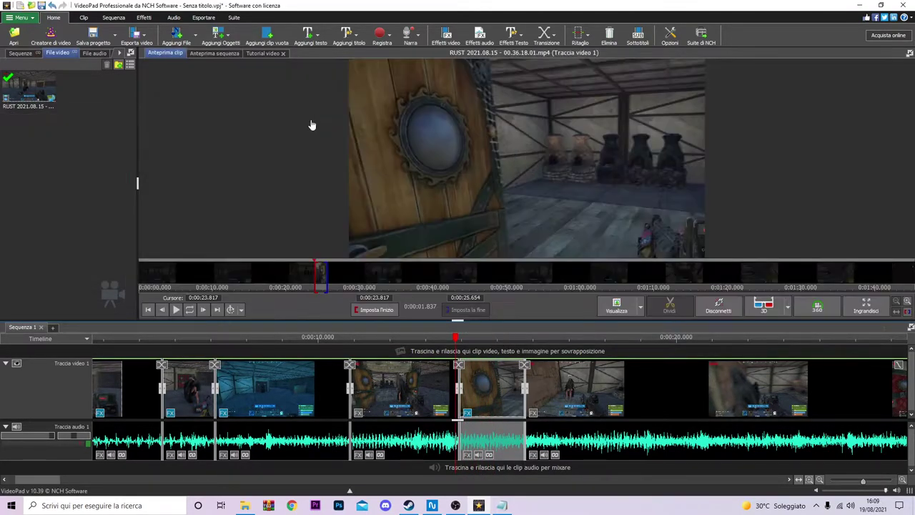
Import DUN DUN DUNNN.mp3 from the sound effects folder inside YT-SUPER CARTELLA on the desktop
click(10, 38)
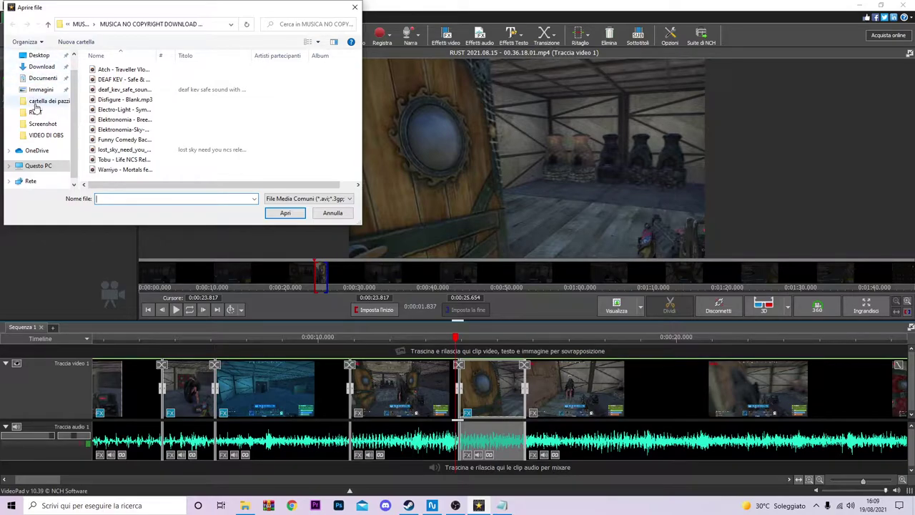
click(40, 57)
scroll(254, 111, down, 2)
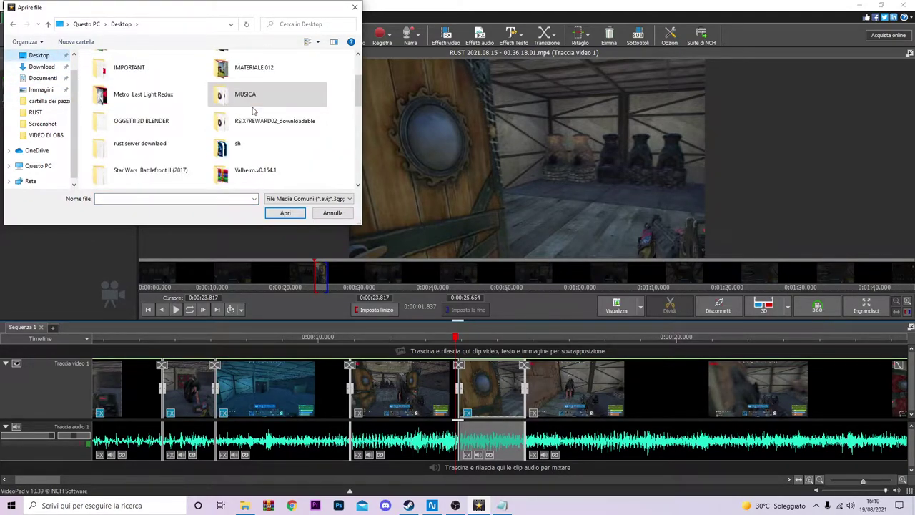
scroll(252, 111, down, 2)
double_click(218, 147)
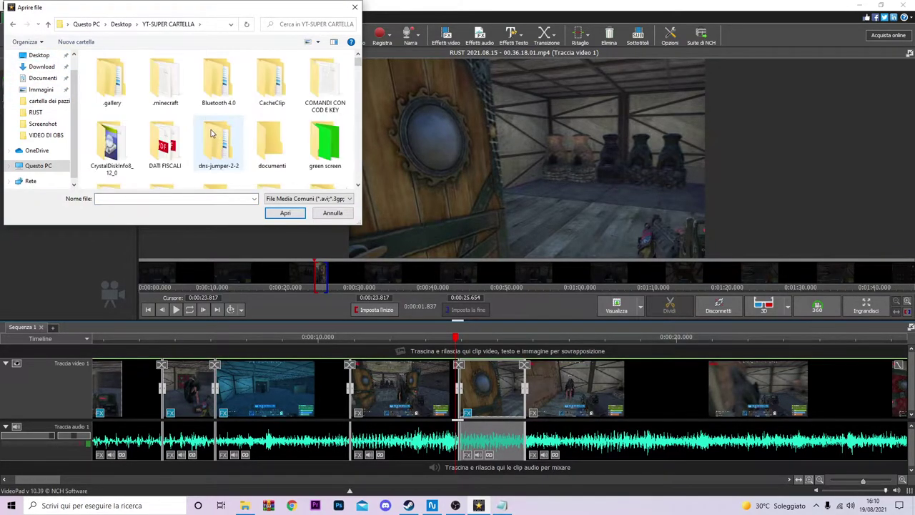
scroll(212, 134, down, 3)
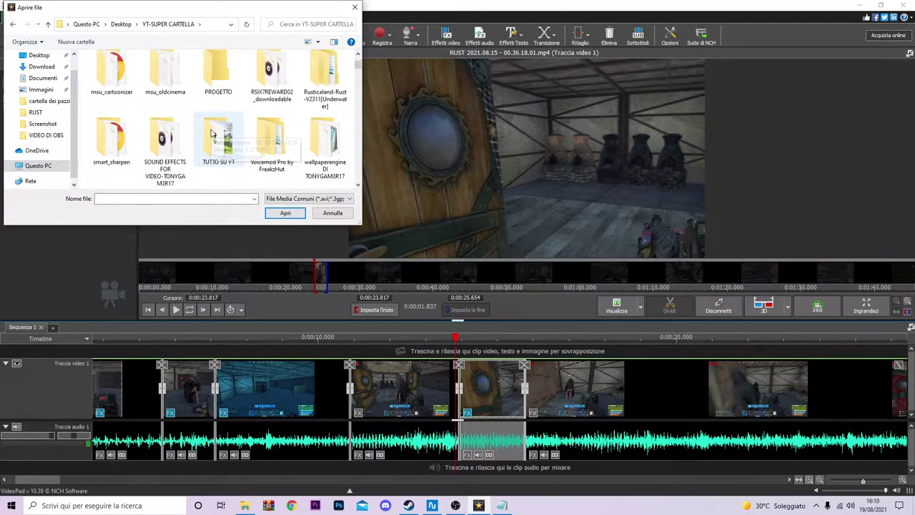
double_click(168, 142)
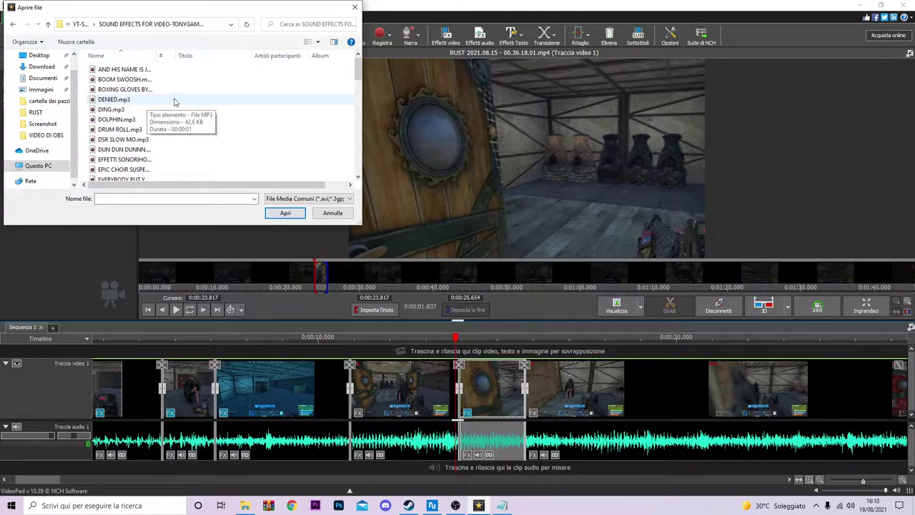
scroll(186, 100, down, 1)
click(146, 126)
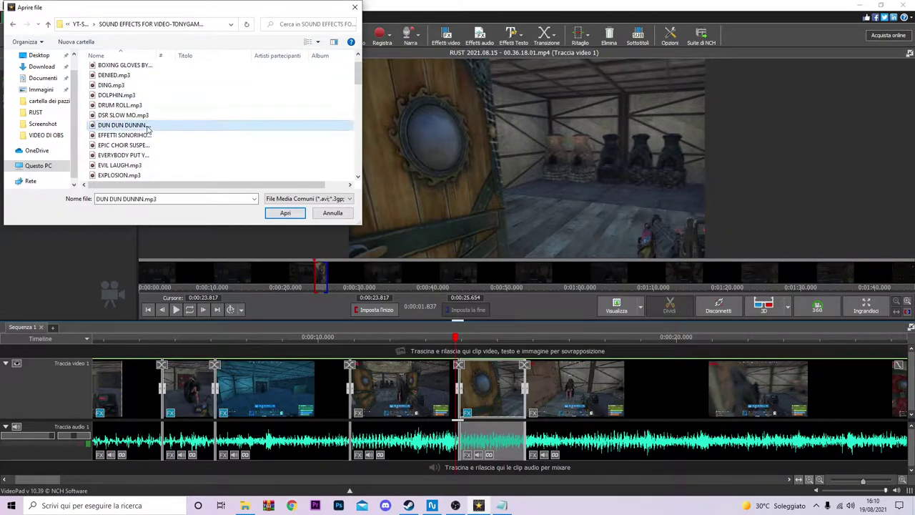
click(287, 216)
Place DUN DUN DUNNN.mp3 on a second audio track under the zoomed clip and trim its end to the cut at 0:00:15.783
drag(28, 87, 482, 456)
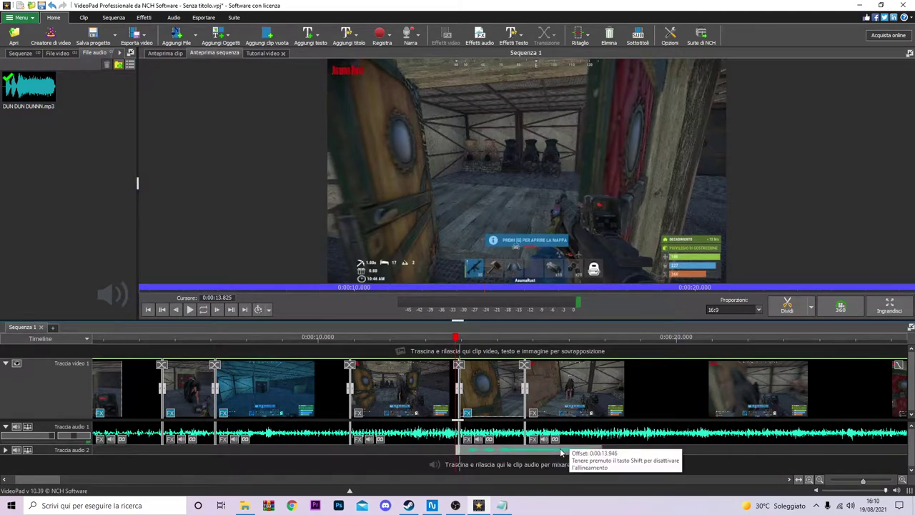
drag(458, 340, 517, 335)
drag(599, 462, 525, 462)
Play back the sequence from about 0:00:12.7 through the zoomed clip to hear the sound effect
click(508, 339)
drag(505, 342, 416, 339)
click(190, 309)
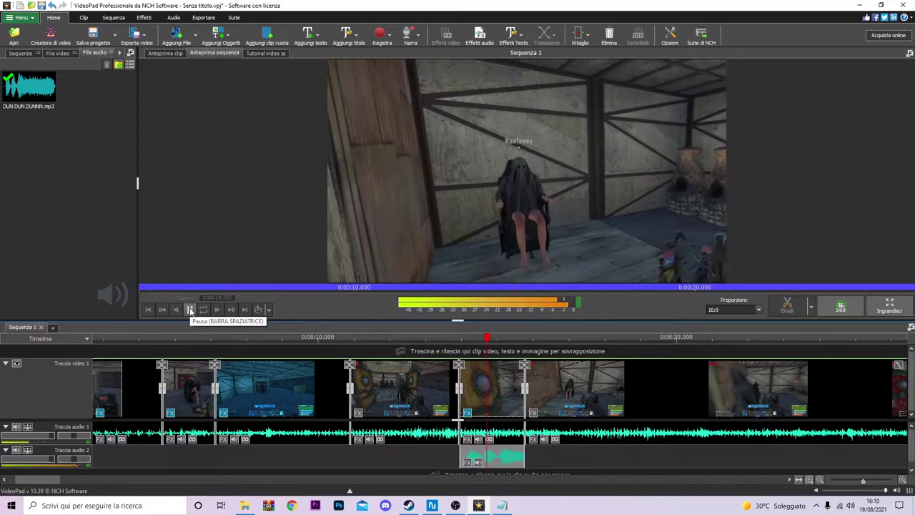
click(190, 309)
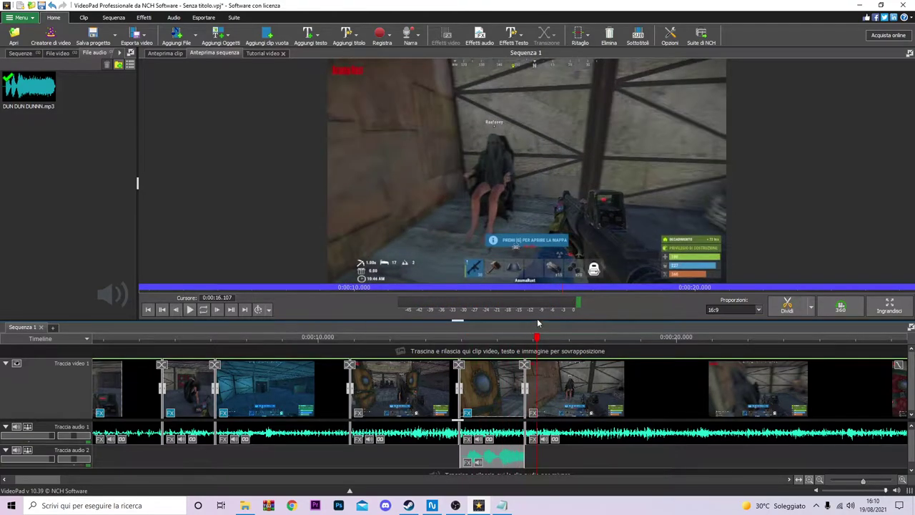
Add a fade-out to the DUN DUN DUNNN.mp3 clip, measured from the end of the clip
drag(537, 341, 519, 342)
scroll(532, 406, up, 2)
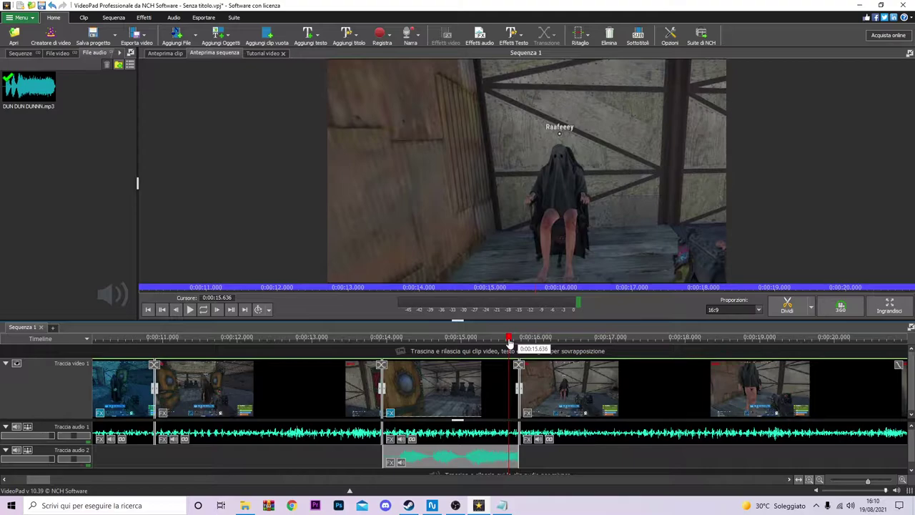
right_click(452, 465)
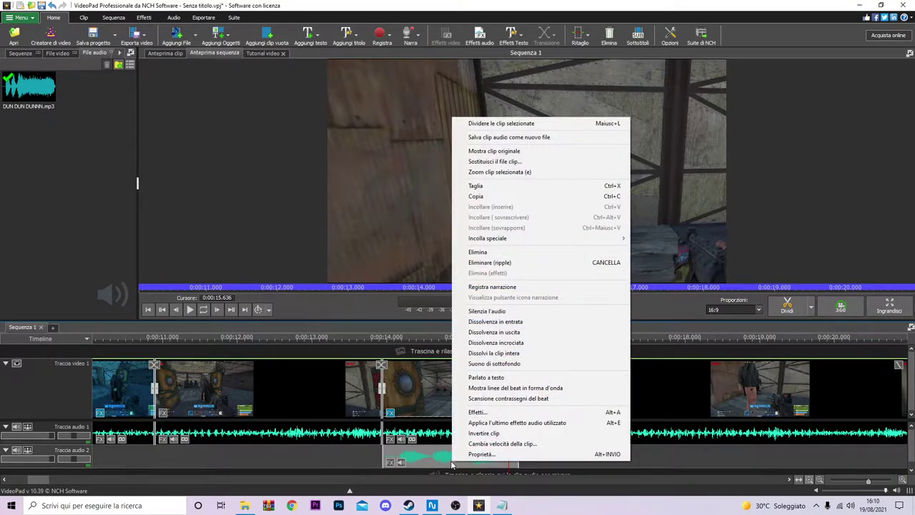
click(516, 333)
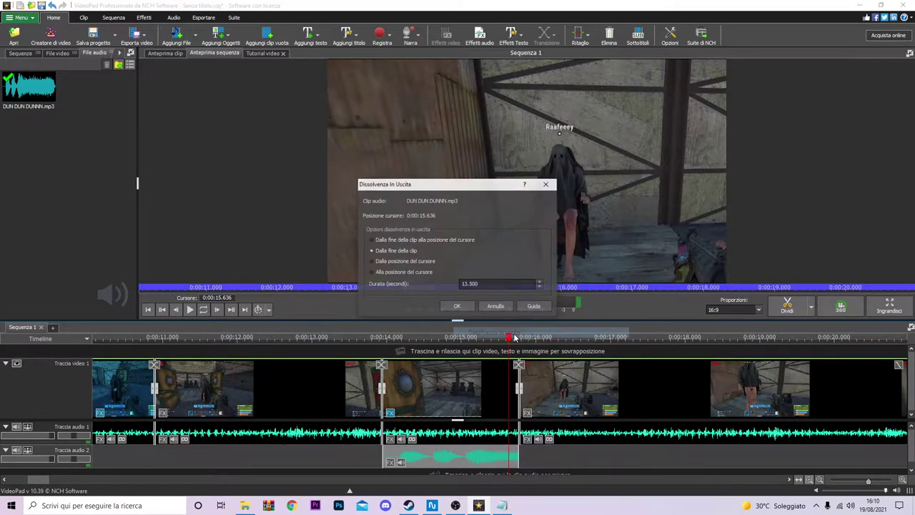
click(455, 309)
Play back the sequence from about 0:00:13.4 to 0:00:33.263 to check the fade-out and review the last clip
drag(515, 342, 339, 341)
click(191, 309)
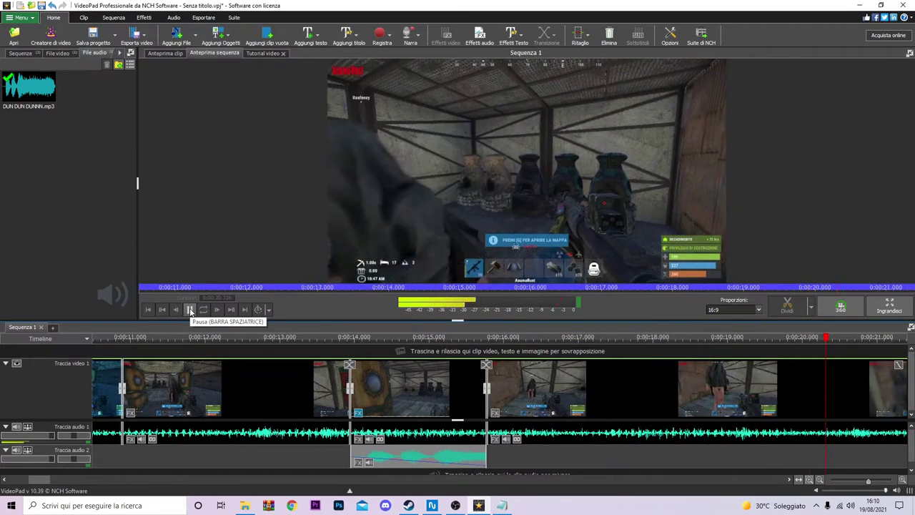
scroll(573, 473, down, 3)
scroll(570, 417, down, 2)
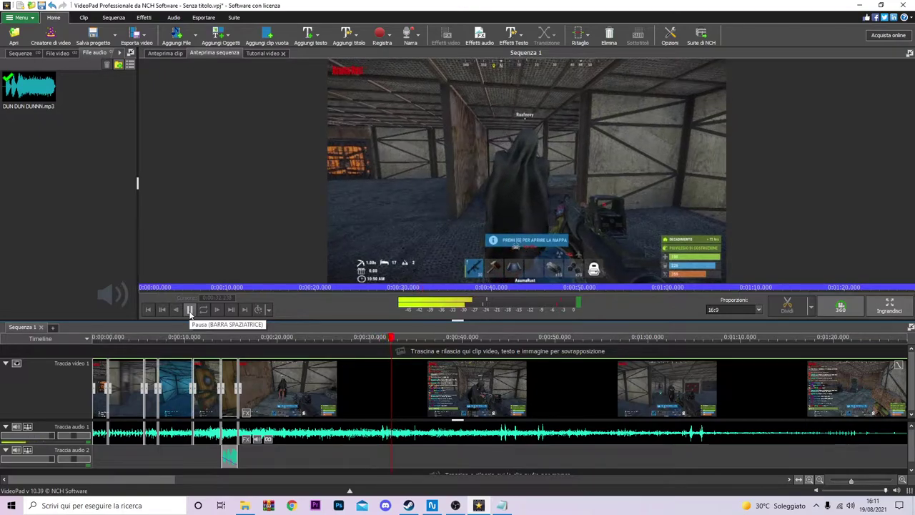
click(189, 310)
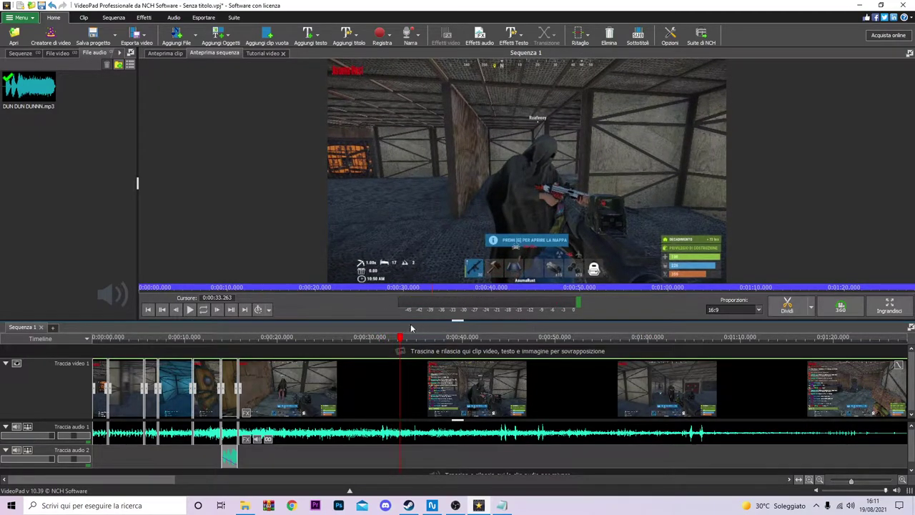
Cut the last clip at 0:00:30.421 and ripple-delete the part before the cut
drag(400, 342, 375, 340)
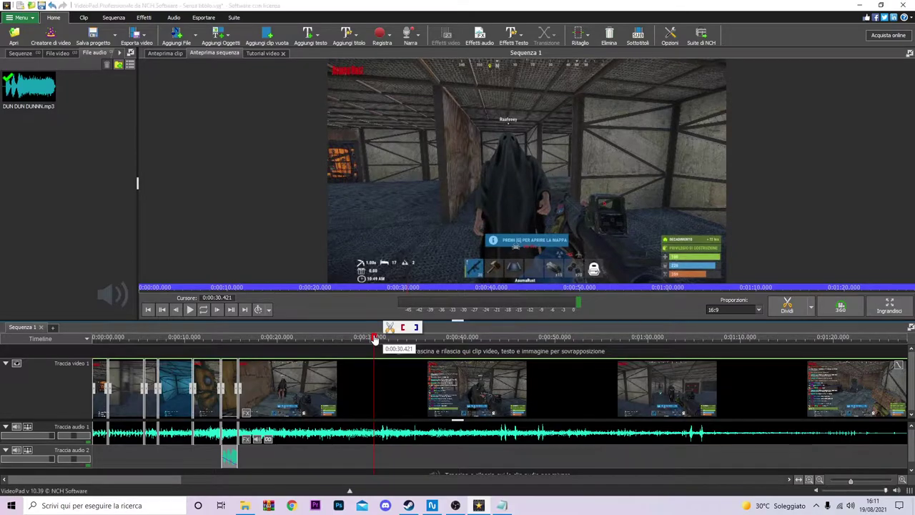
click(404, 328)
click(317, 392)
key(Delete)
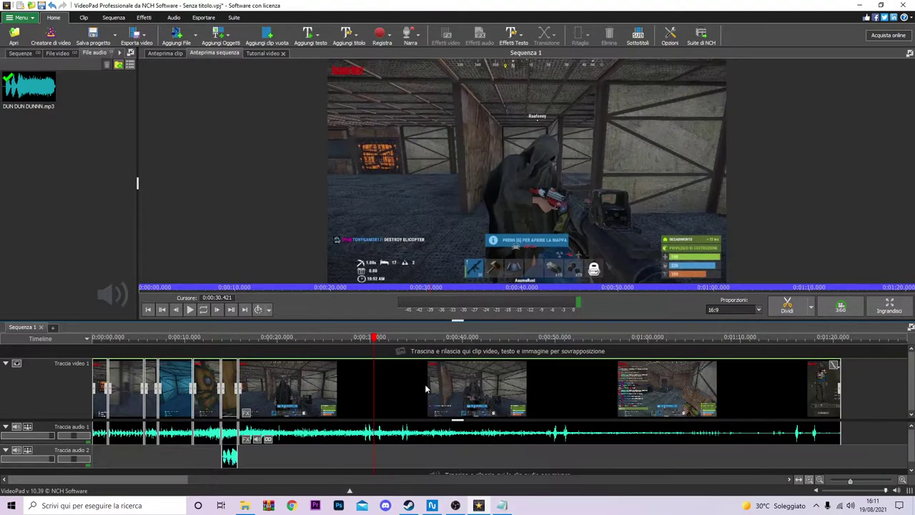
Switch to the desktop and open the sound effects folder inside YT-SUPER CARTELLA in File Explorer
key(alt+Tab)
key(alt+Tab)
key(super+d)
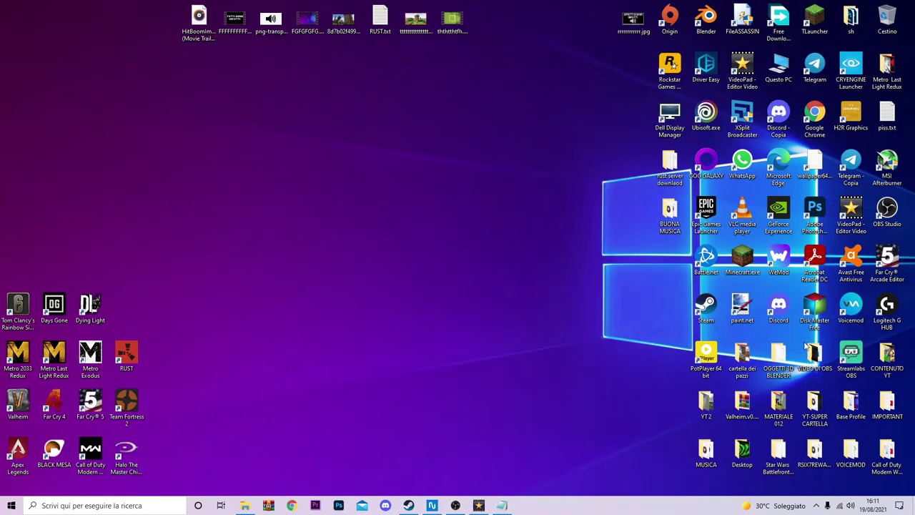
double_click(810, 410)
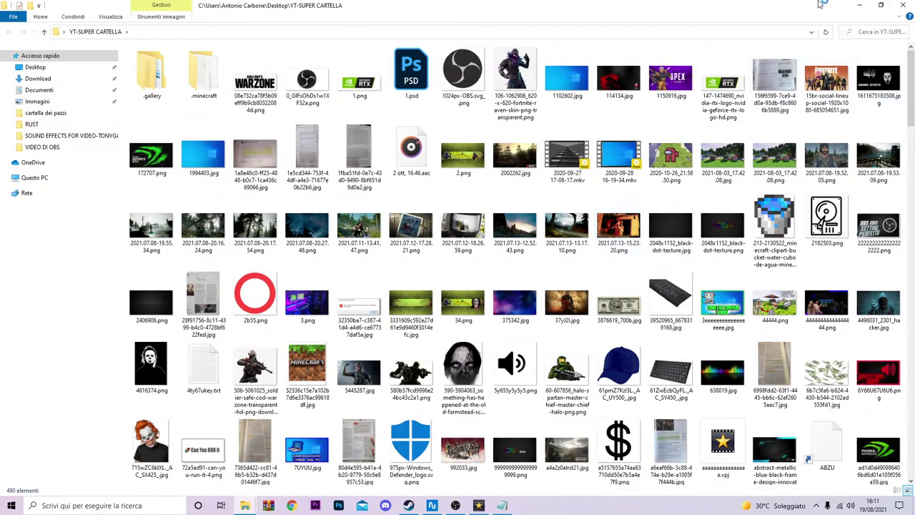
click(881, 5)
click(705, 247)
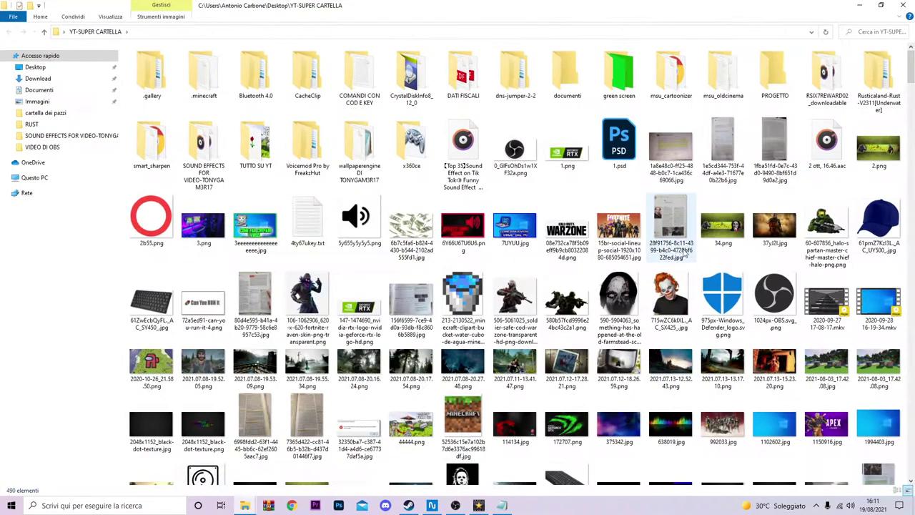
double_click(203, 147)
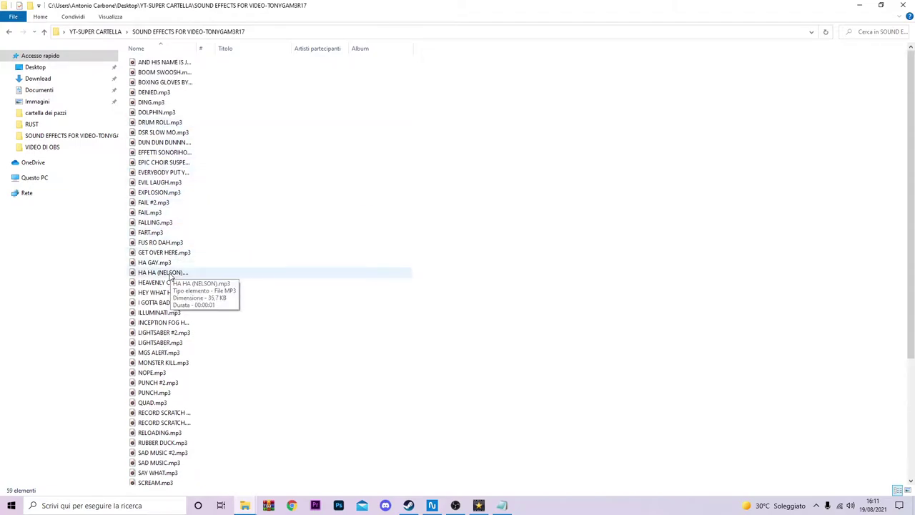
Look through the MP3 sound effects in the folder, preview RELOADING.mp3 in Groove Music and close the player
click(160, 102)
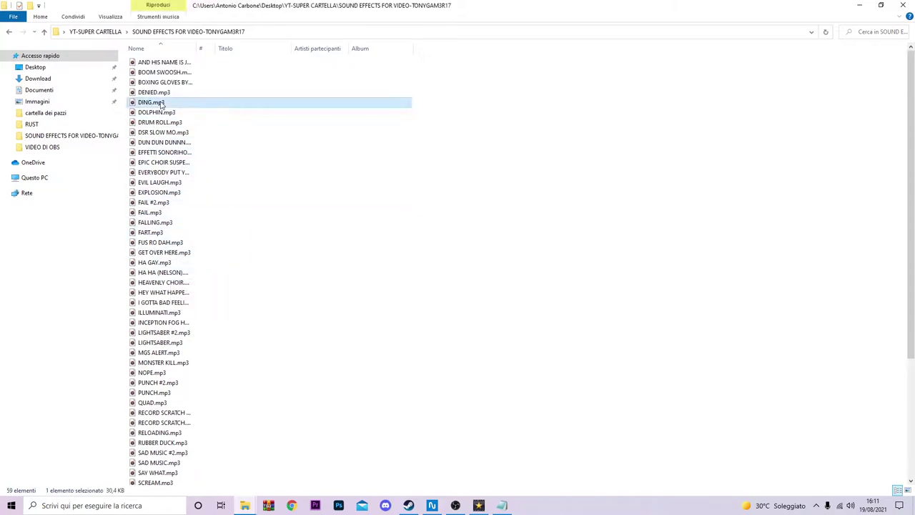
click(170, 92)
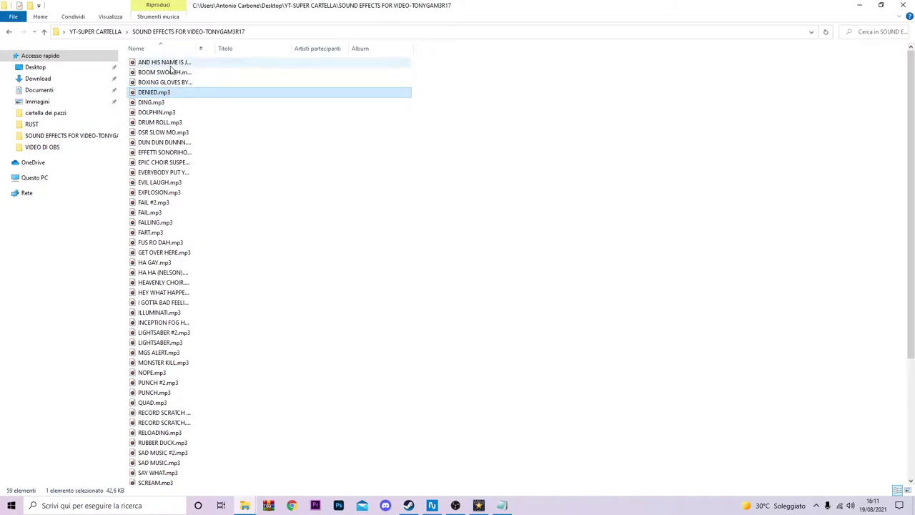
click(169, 62)
scroll(260, 236, down, 5)
scroll(243, 289, down, 1)
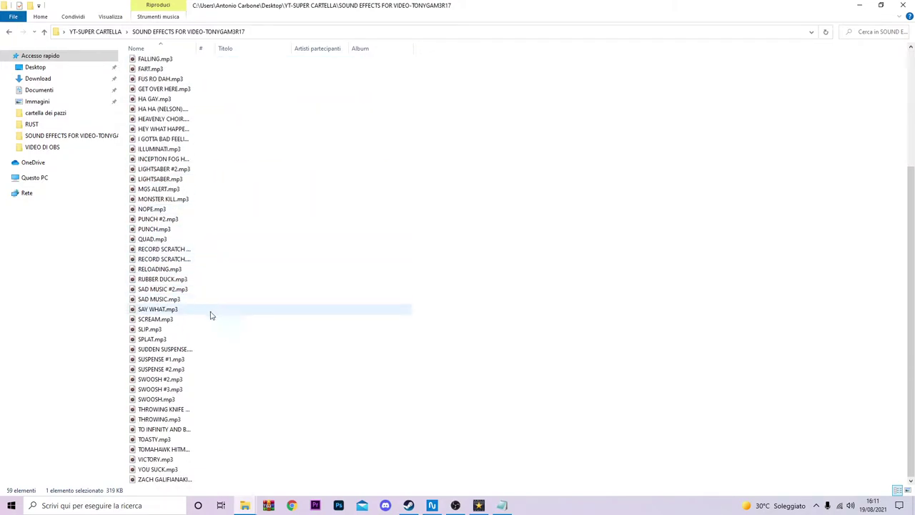
click(173, 309)
click(176, 299)
click(179, 289)
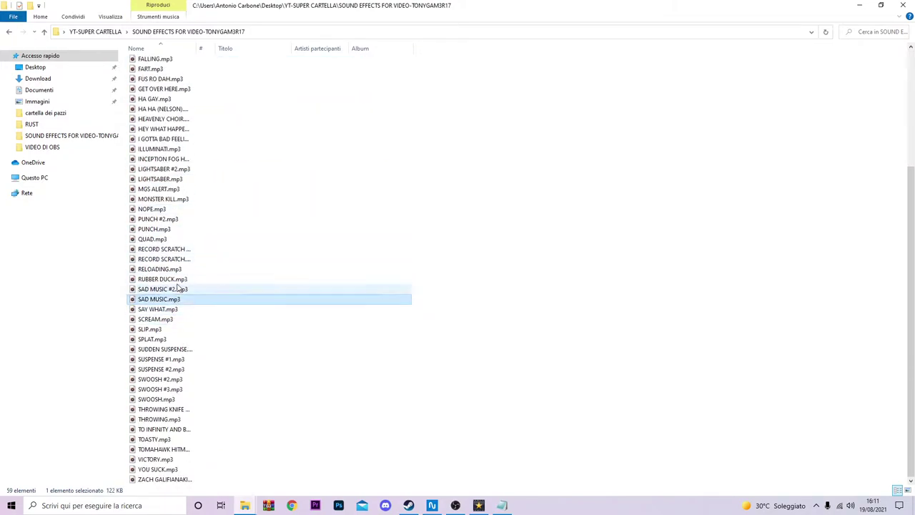
click(182, 278)
click(182, 270)
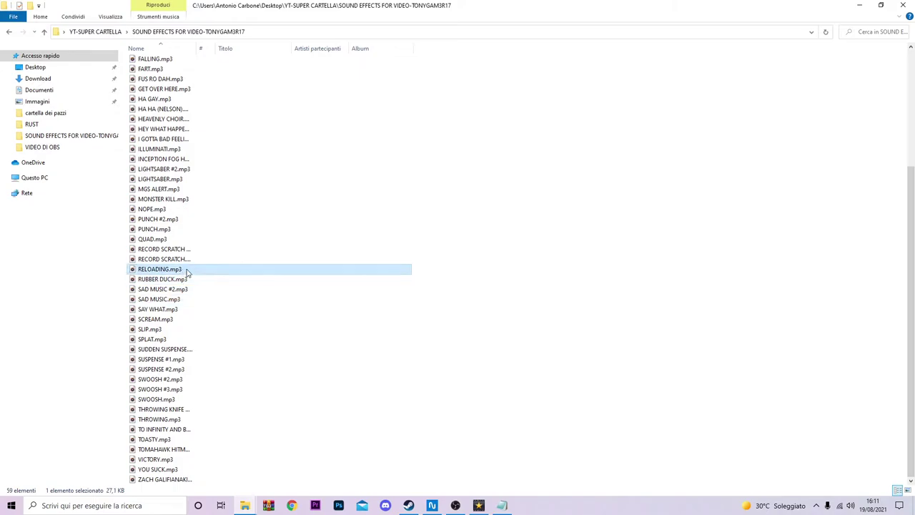
double_click(185, 269)
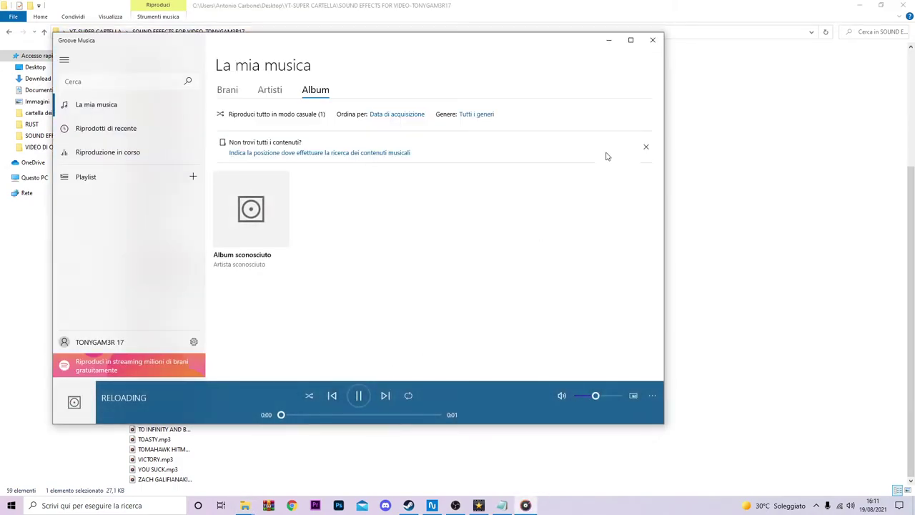
click(655, 44)
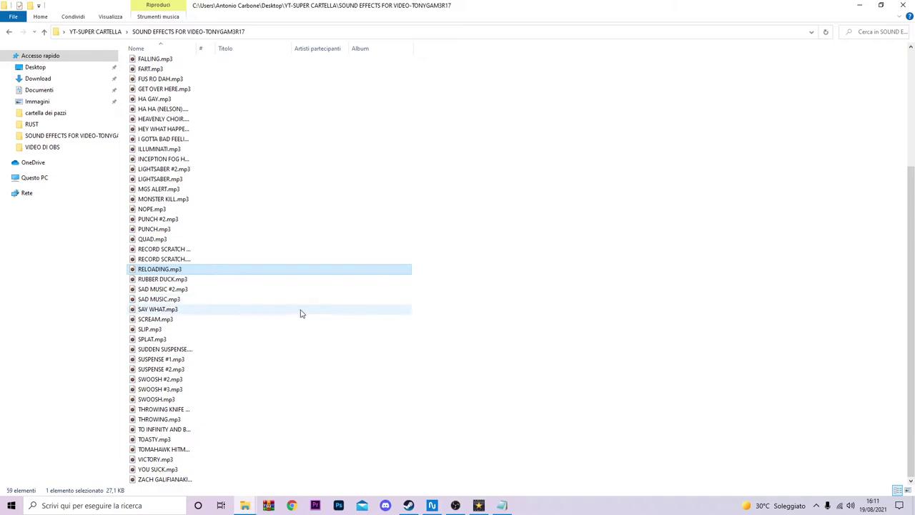
Preview SAY WHAT.mp3, SUSPENSE #1.mp3 and SUSPENSE #2.mp3 in Groove Music, closing the player after each one
double_click(261, 312)
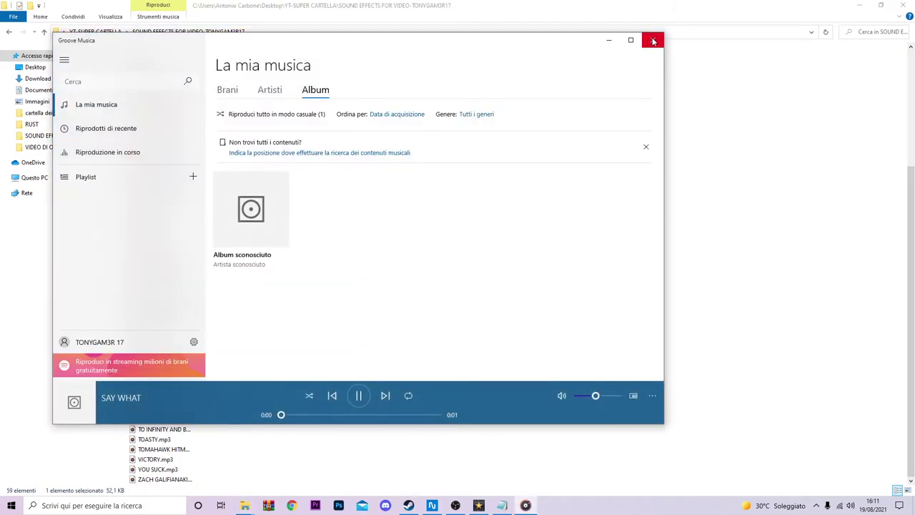
click(653, 41)
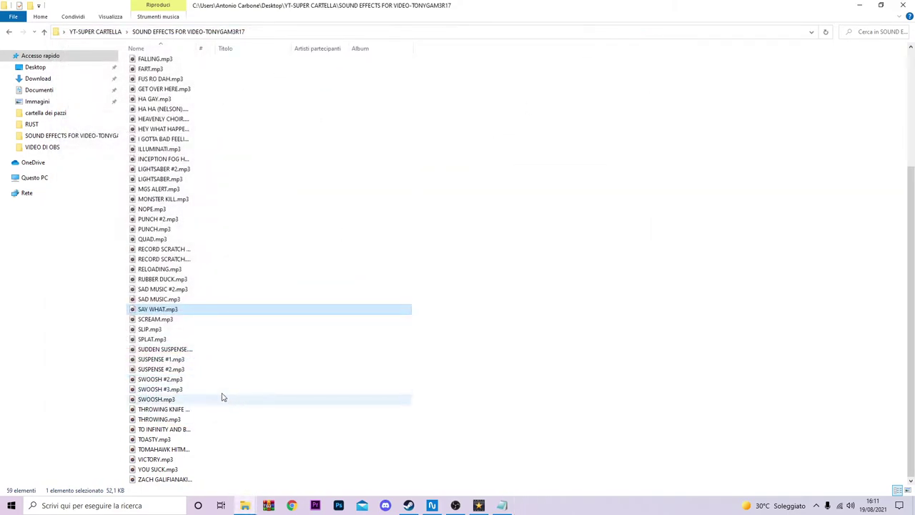
double_click(188, 360)
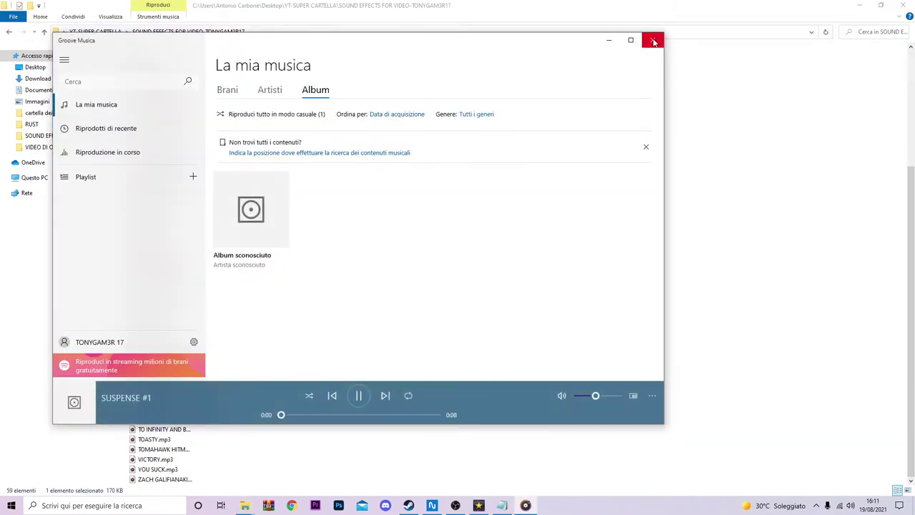
click(653, 41)
click(174, 370)
double_click(173, 371)
click(650, 38)
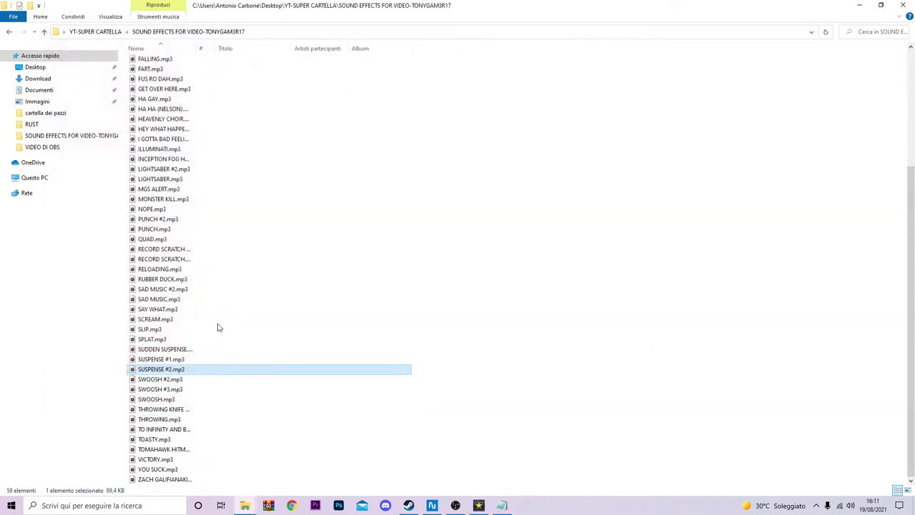
Import the SUDDEN SUSPENSE sound effect into VideoPad and place it on audio track 2 directly after the DUN DUN DUNNN clip
click(180, 350)
drag(333, 386, 81, 264)
drag(86, 89, 377, 462)
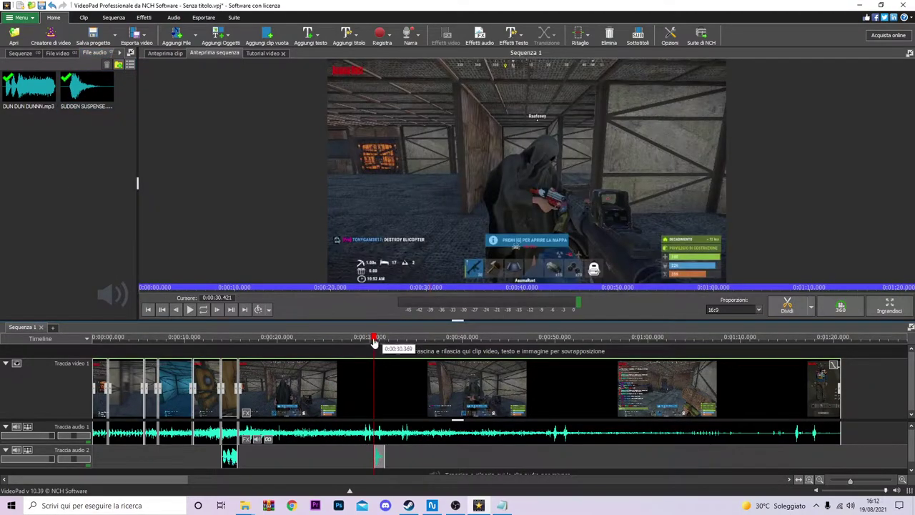
drag(376, 341, 239, 331)
scroll(398, 419, up, 3)
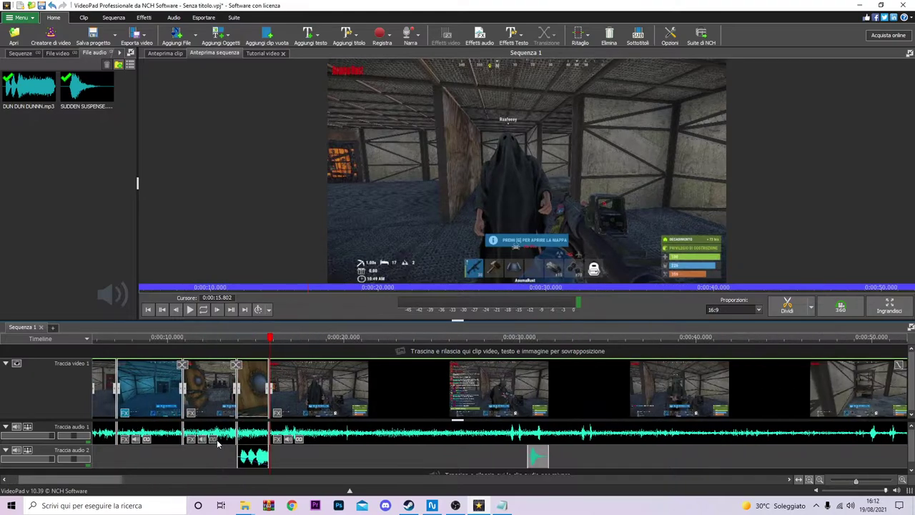
drag(749, 458, 303, 464)
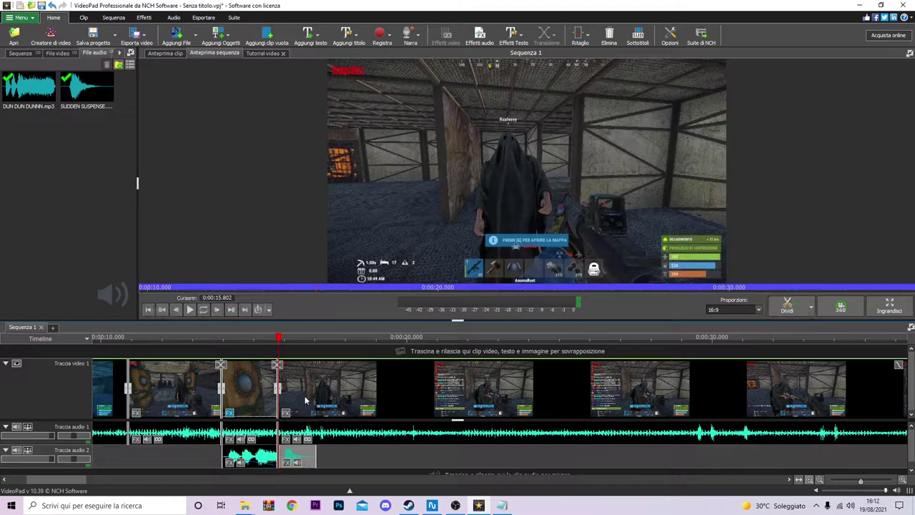
Split the last video clip at 0:00:17.085 and zoom its first part onto the hooded character with X1 15.75, Y1 20.10, X2 77.79, Y2 76.79
drag(280, 340, 318, 341)
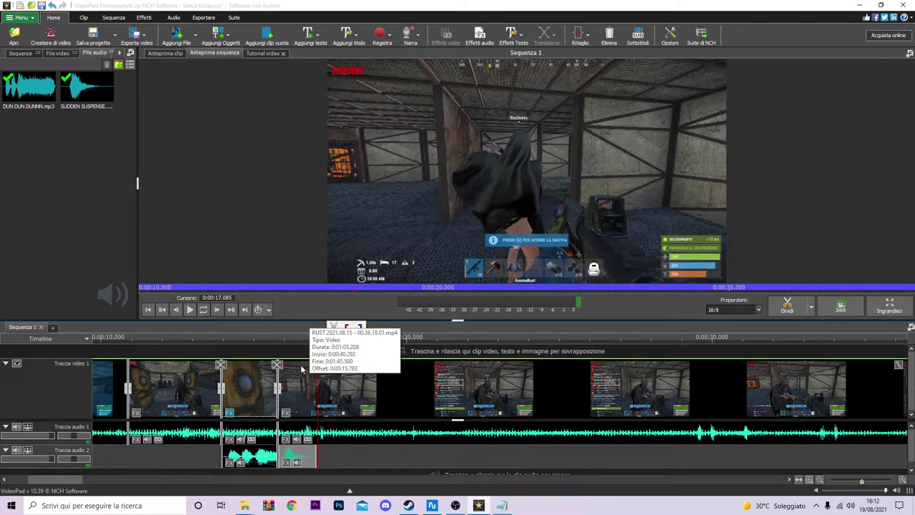
key(ctrl+v)
click(293, 394)
click(446, 36)
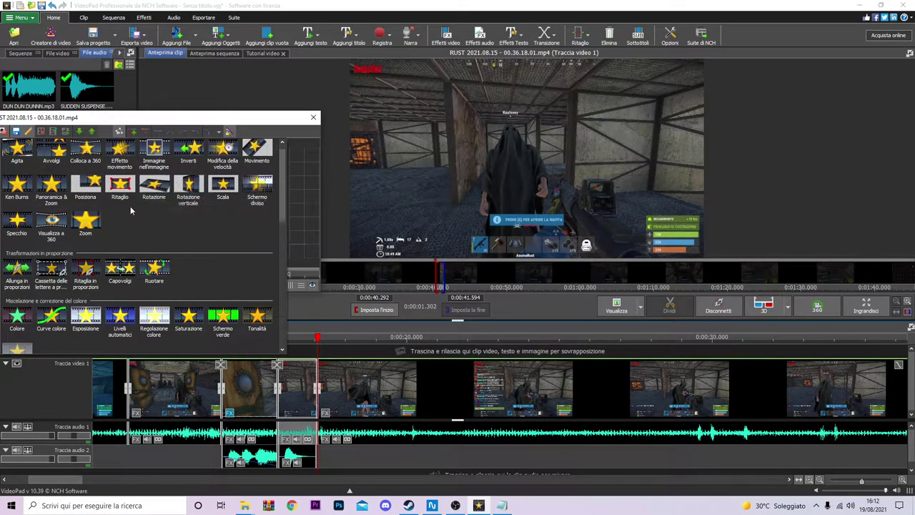
click(85, 219)
drag(352, 255, 515, 168)
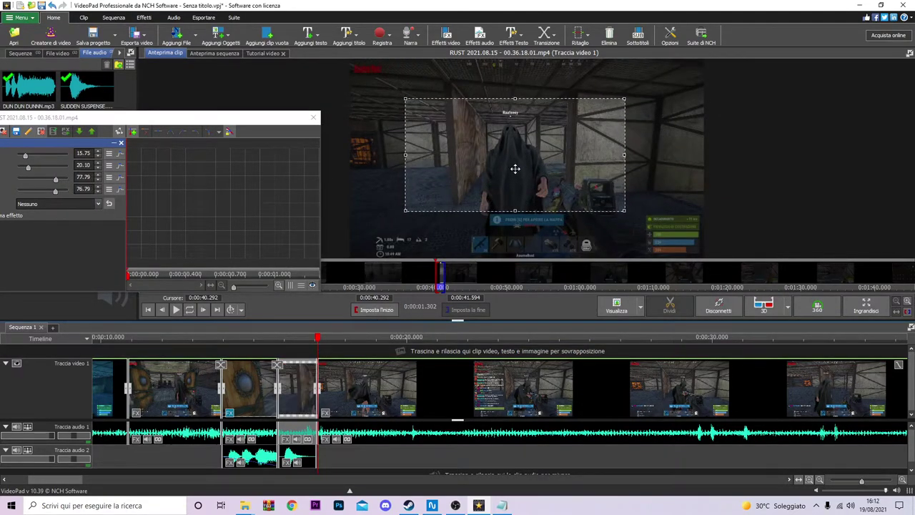
Play back the clip and the sequence between about 0:00:15.2 and 0:00:17.464 to check the new zoom
drag(319, 341, 263, 342)
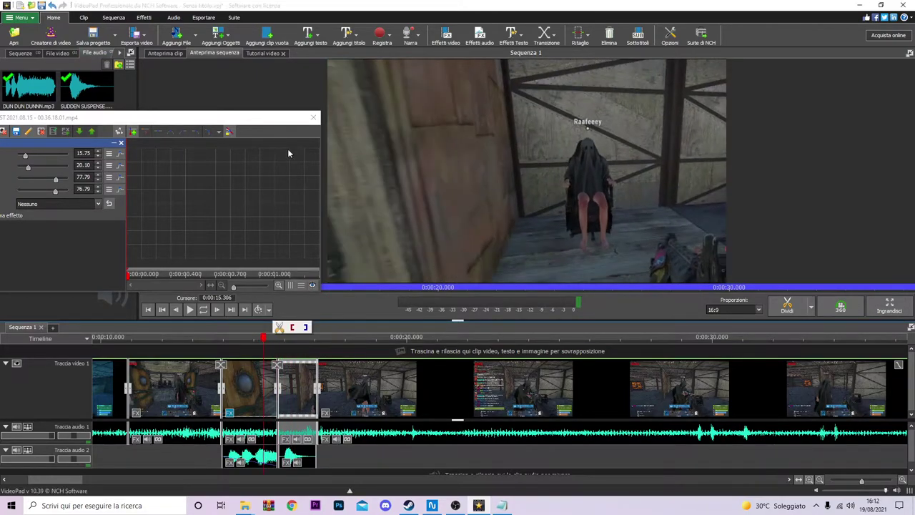
click(176, 309)
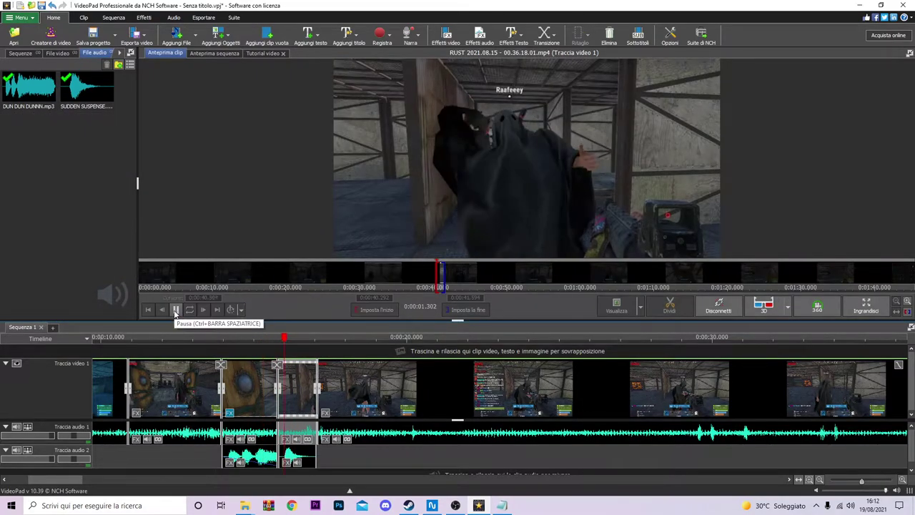
click(176, 310)
click(260, 338)
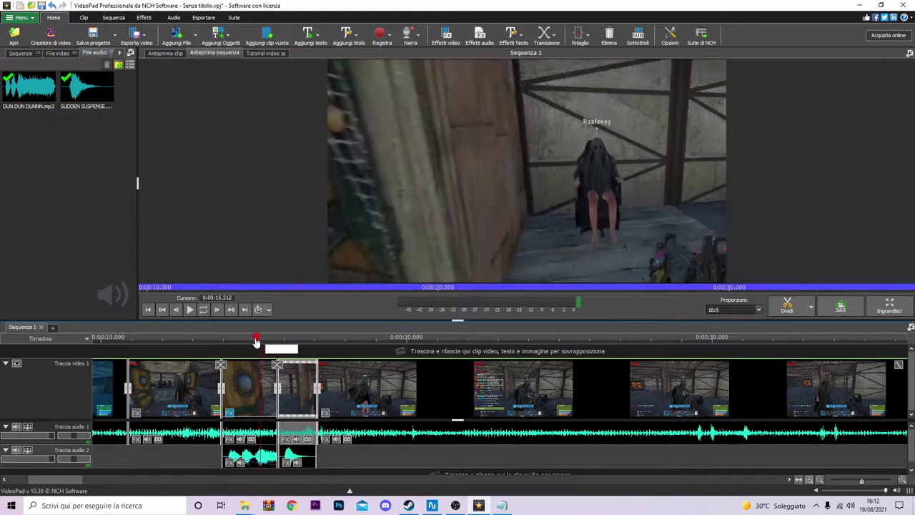
click(189, 310)
click(189, 310)
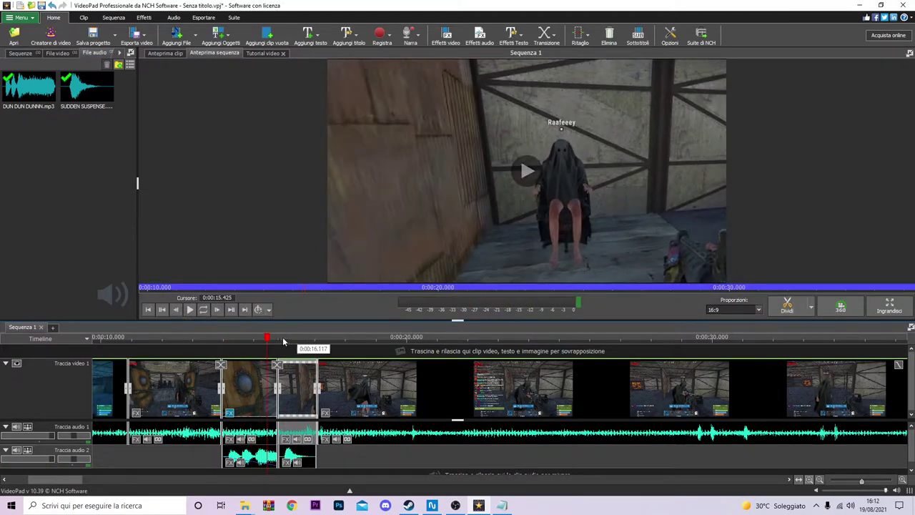
drag(271, 340, 281, 341)
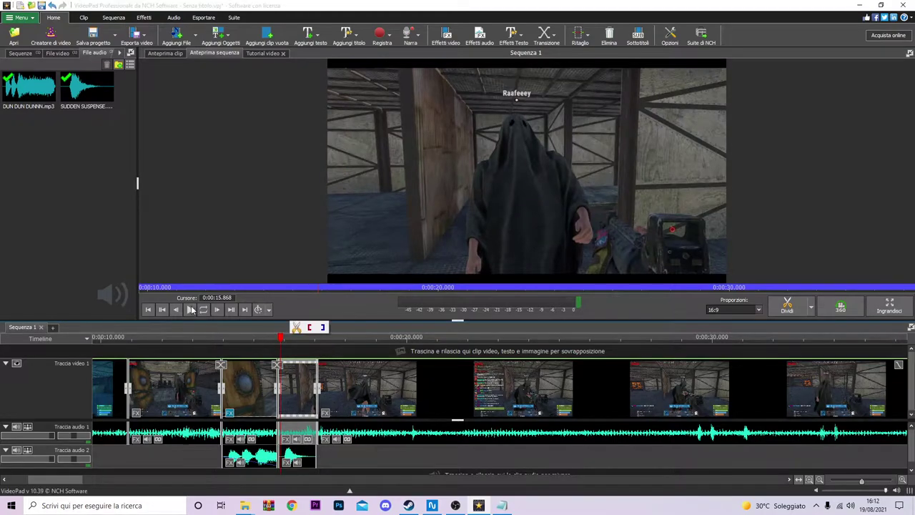
click(191, 309)
click(191, 309)
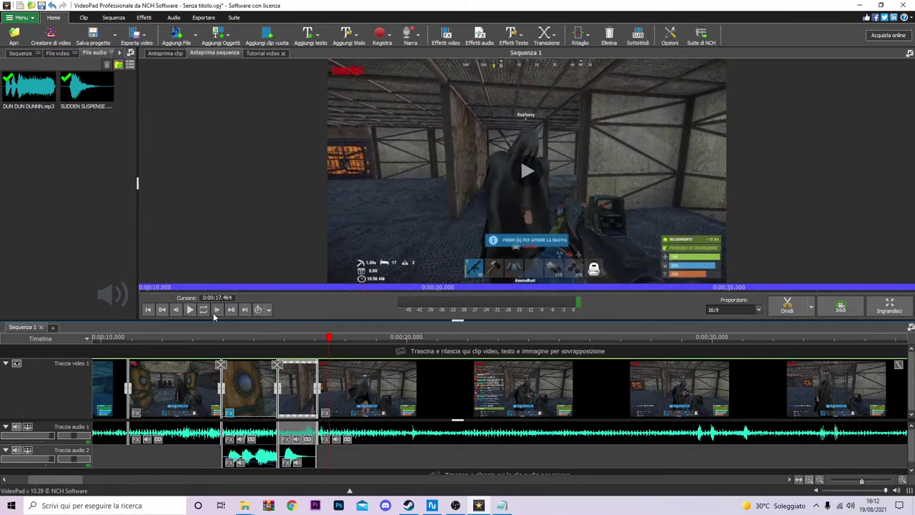
Replay the sequence from before the zoomed clip up to 0:00:35.924 and split the last video clip there
drag(329, 339, 236, 341)
click(191, 309)
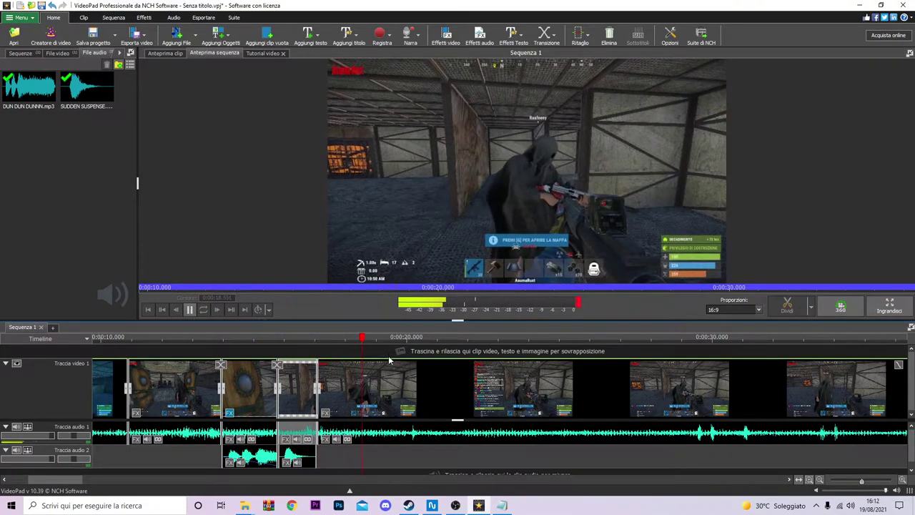
scroll(454, 390, down, 3)
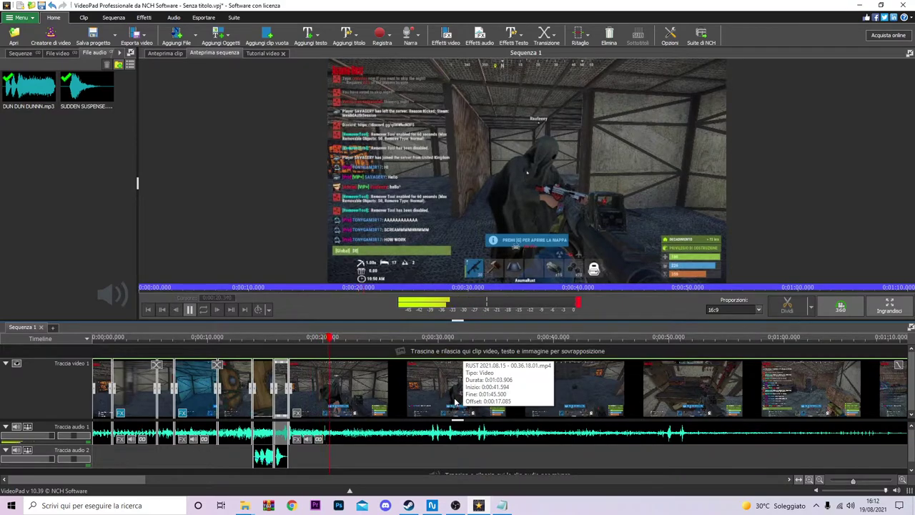
click(190, 310)
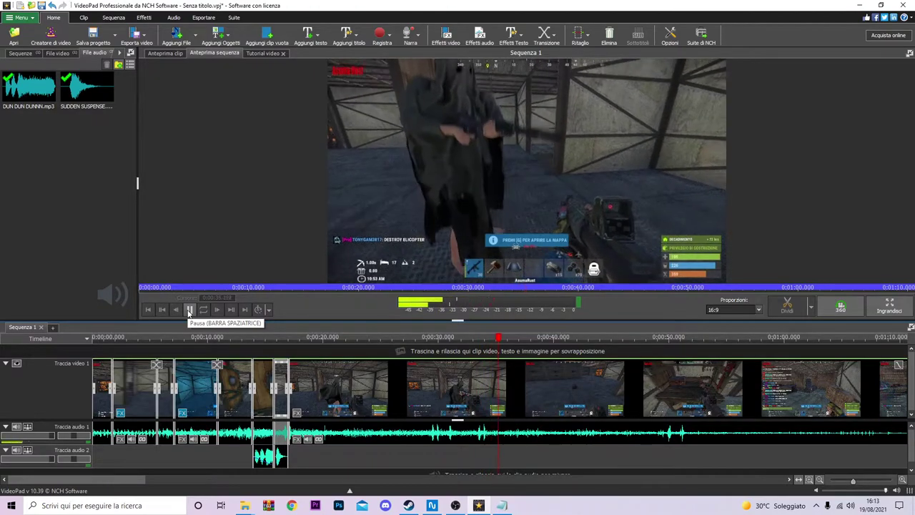
click(189, 310)
scroll(532, 342, down, 3)
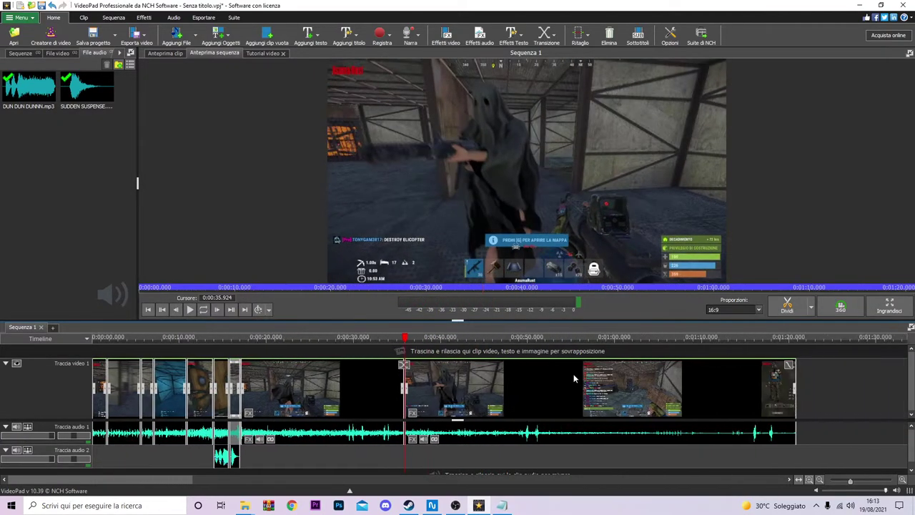
Add the Visione notturna effect, with Vignetta enabled, to the short zoomed clip and close its effects window
drag(299, 340, 327, 339)
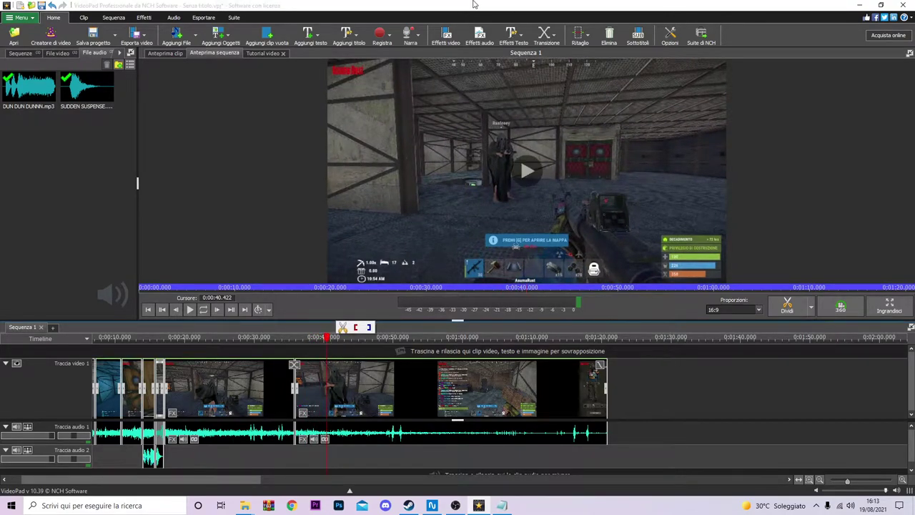
click(446, 35)
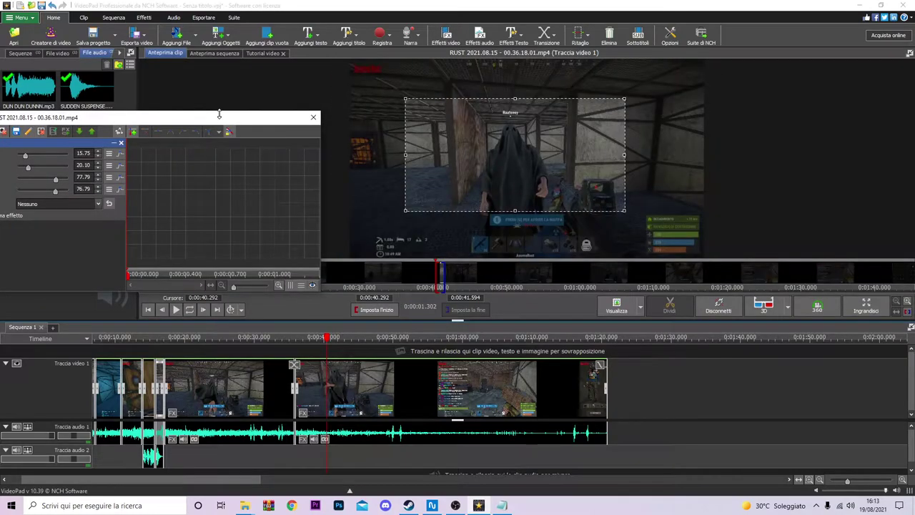
drag(220, 114, 255, 116)
click(143, 126)
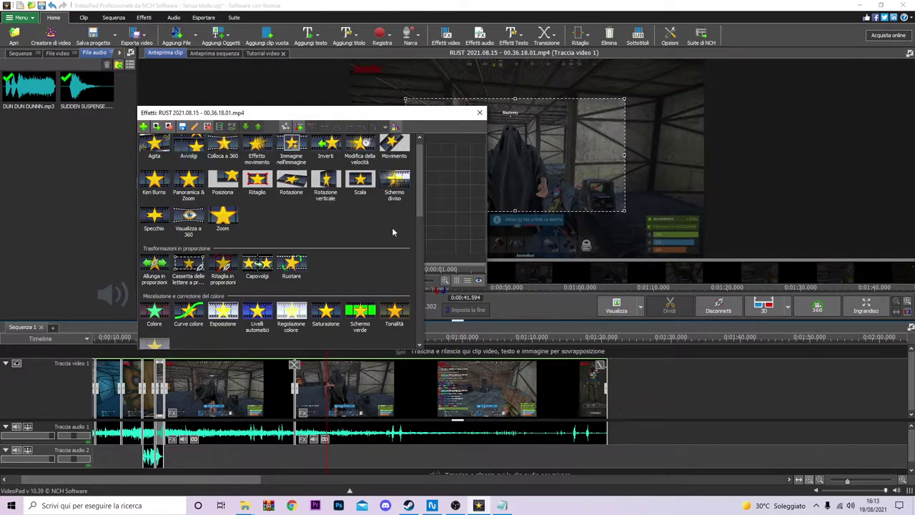
scroll(389, 236, down, 3)
click(366, 296)
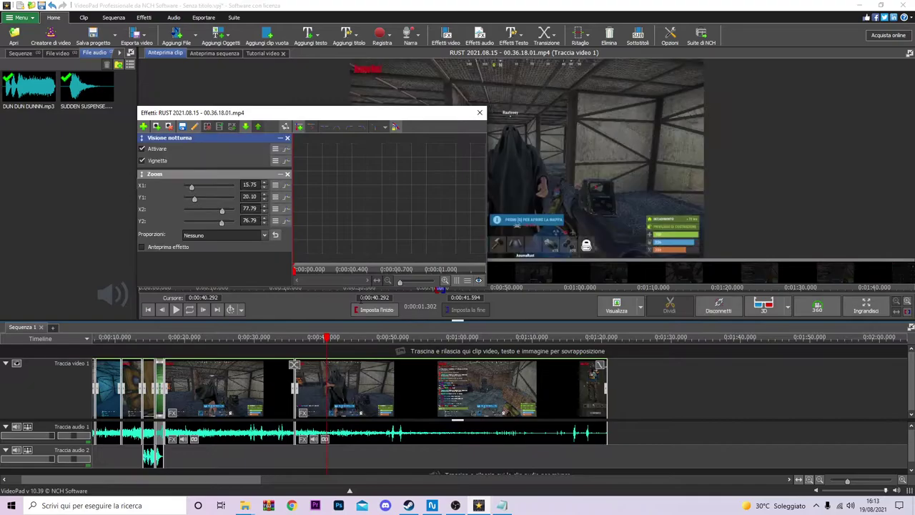
click(479, 113)
Play back the sequence from about 0:00:15.65 to 0:00:17.793 to check the night-vision clip
drag(326, 343, 298, 342)
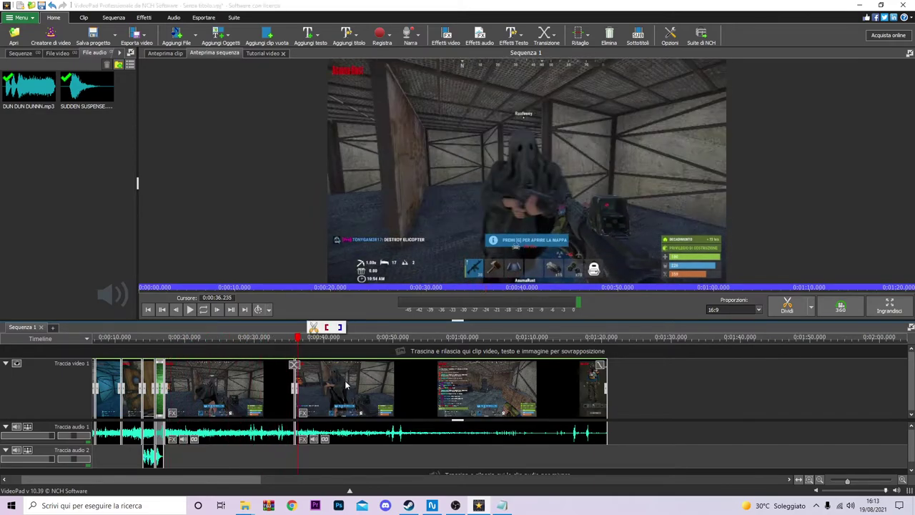
scroll(118, 382, up, 3)
scroll(229, 381, down, 3)
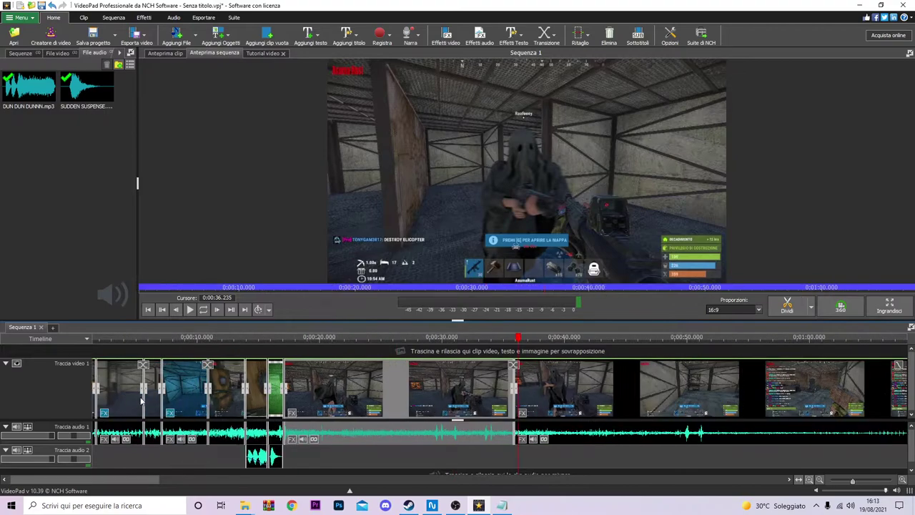
scroll(141, 401, up, 1)
click(306, 350)
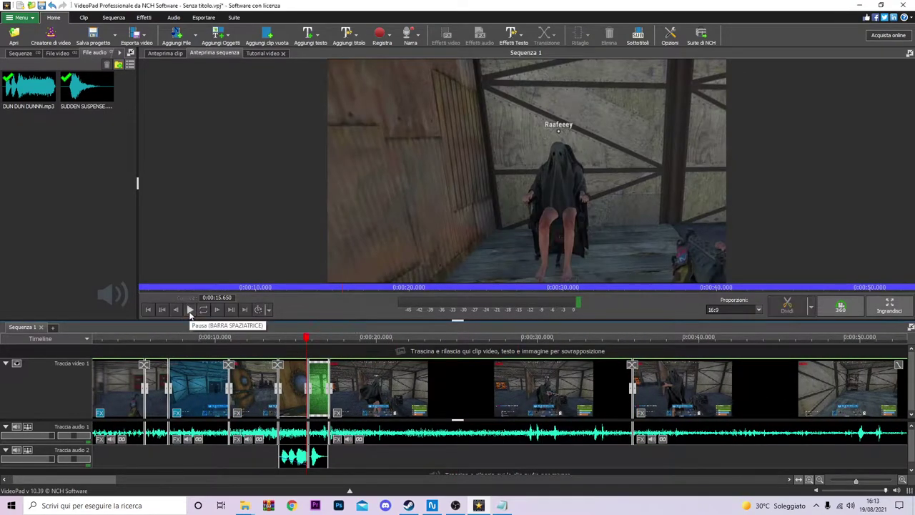
click(190, 310)
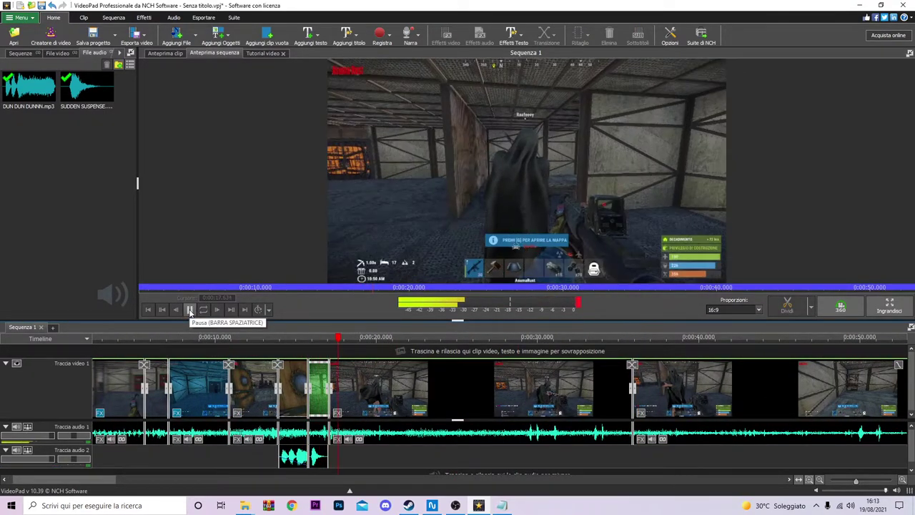
click(189, 310)
Split the last video clip at about 0:00:45.9 and again at 0:00:53.378
scroll(539, 392, down, 4)
scroll(539, 390, down, 1)
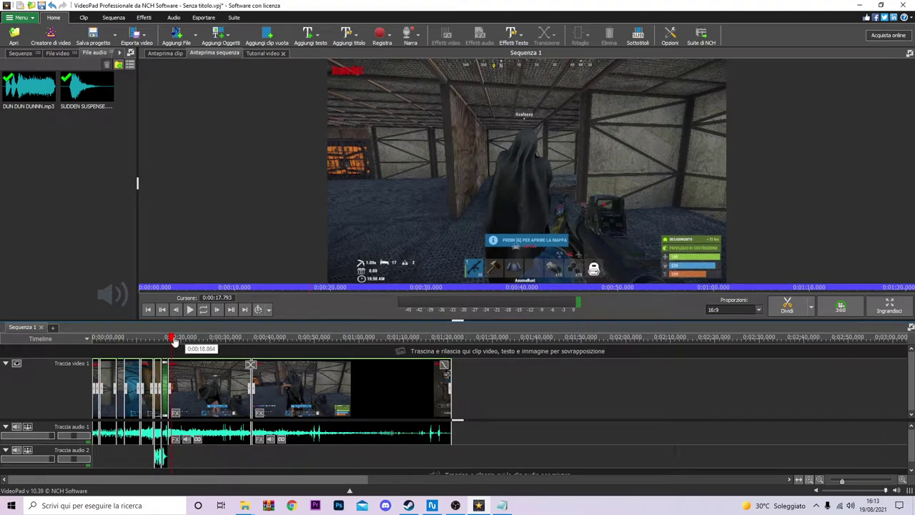
drag(171, 338, 330, 339)
click(312, 326)
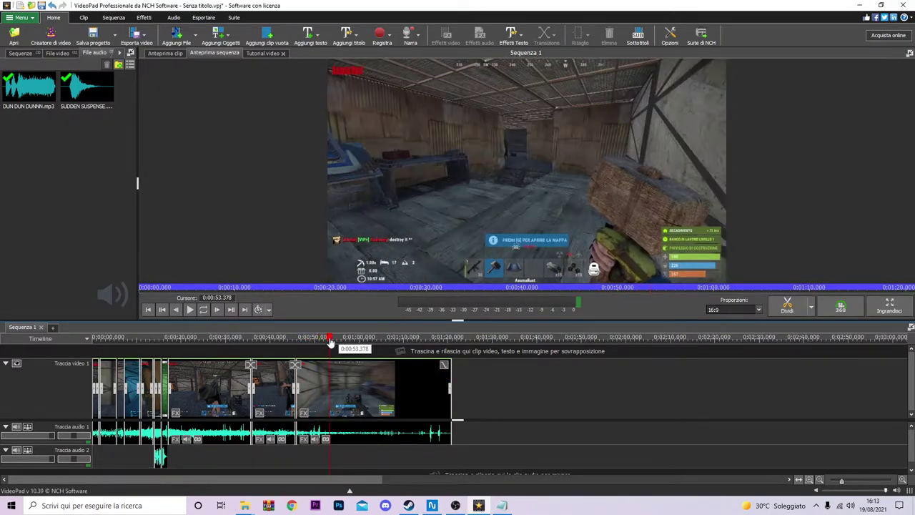
scroll(356, 372, up, 3)
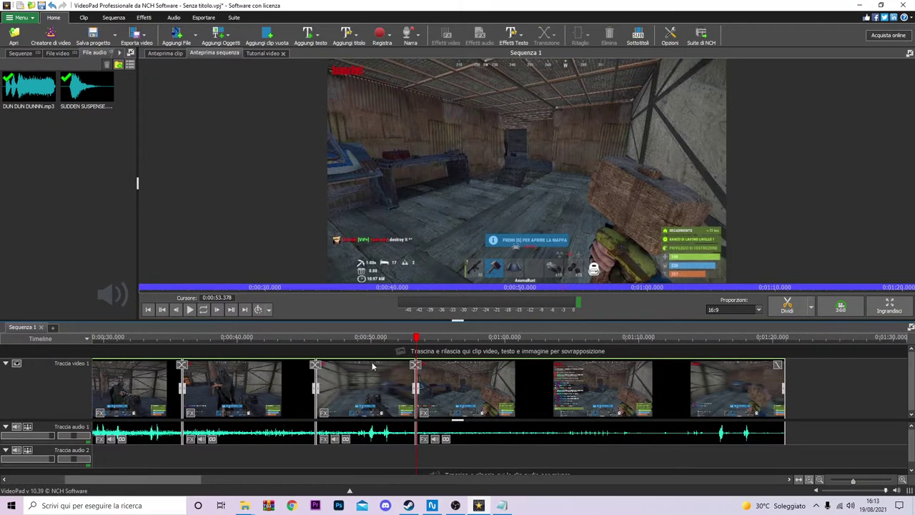
Add an Esposizione effect to the clip ending at 0:00:53.378 and lower the exposure until the picture is nearly black
click(360, 398)
click(445, 36)
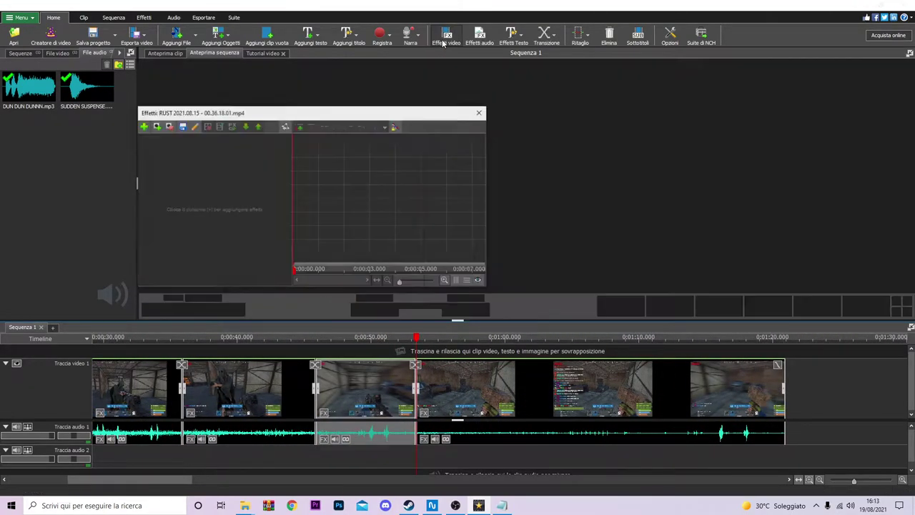
scroll(189, 145, down, 1)
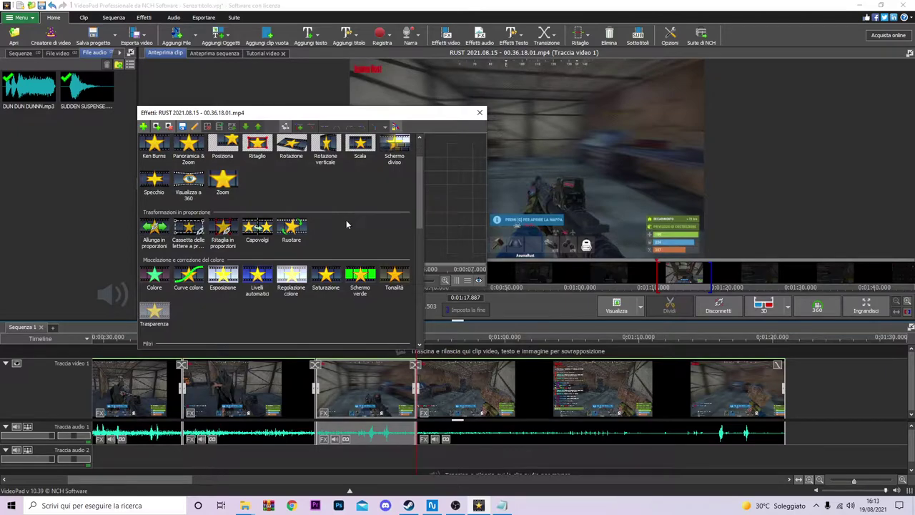
click(220, 286)
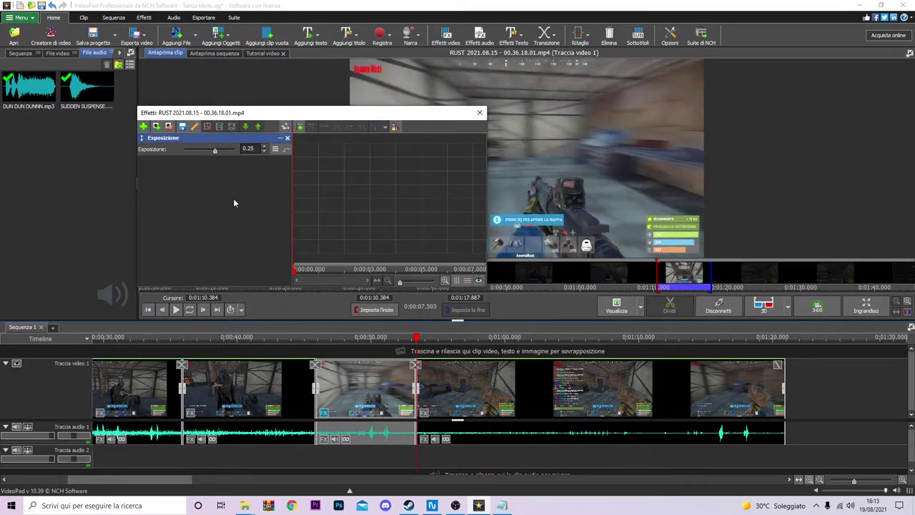
drag(194, 154, 194, 152)
click(477, 113)
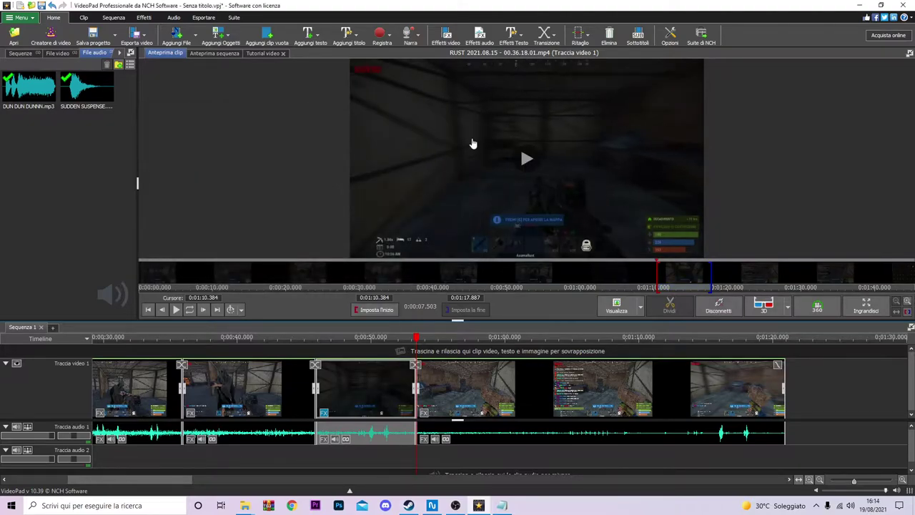
Add the Visione notturna effect to the darkened clip and move the effects window clear of the preview
drag(419, 341, 337, 335)
click(447, 36)
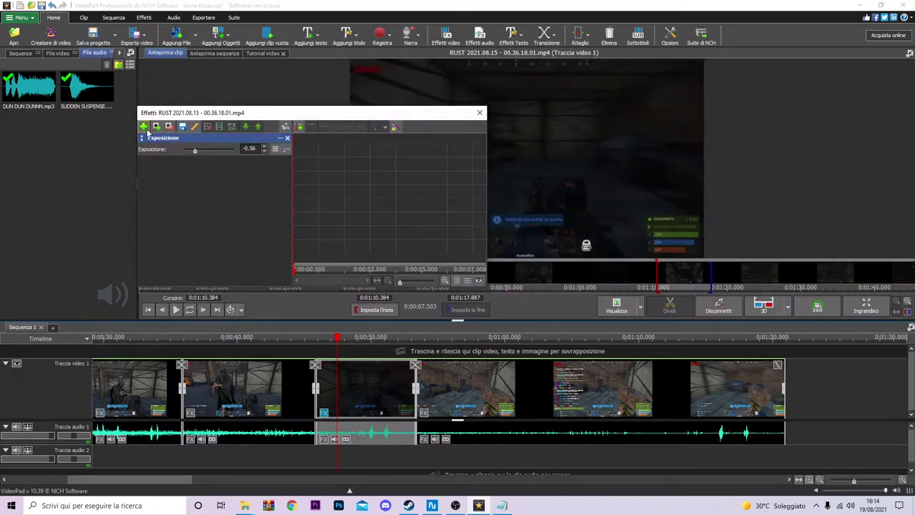
scroll(364, 322, down, 3)
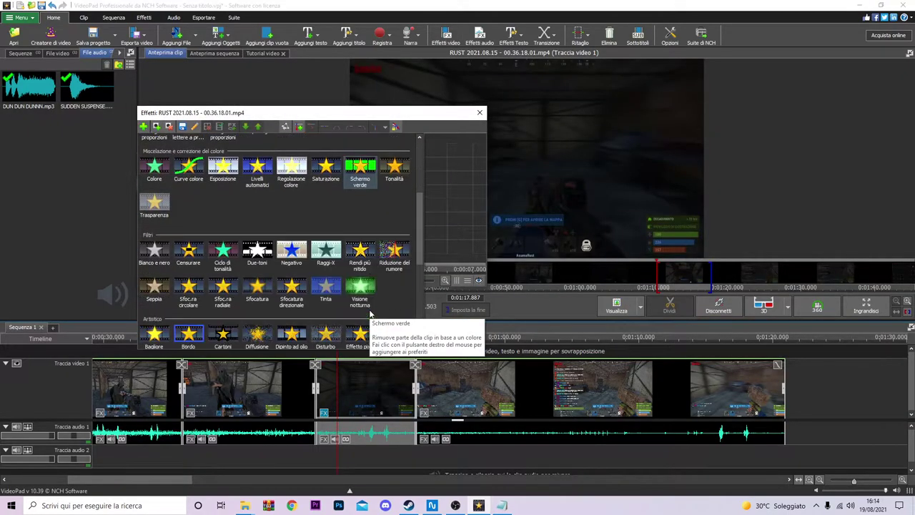
click(364, 286)
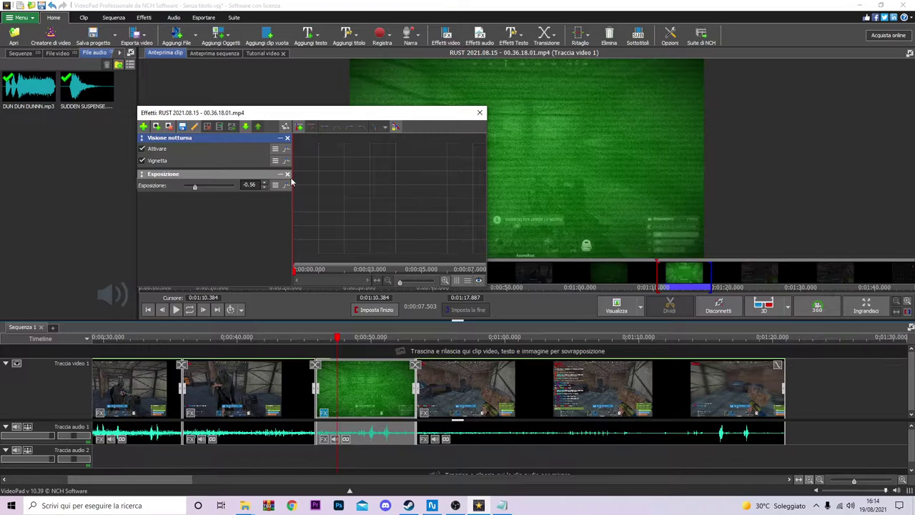
drag(325, 118, 181, 141)
drag(120, 139, 137, 126)
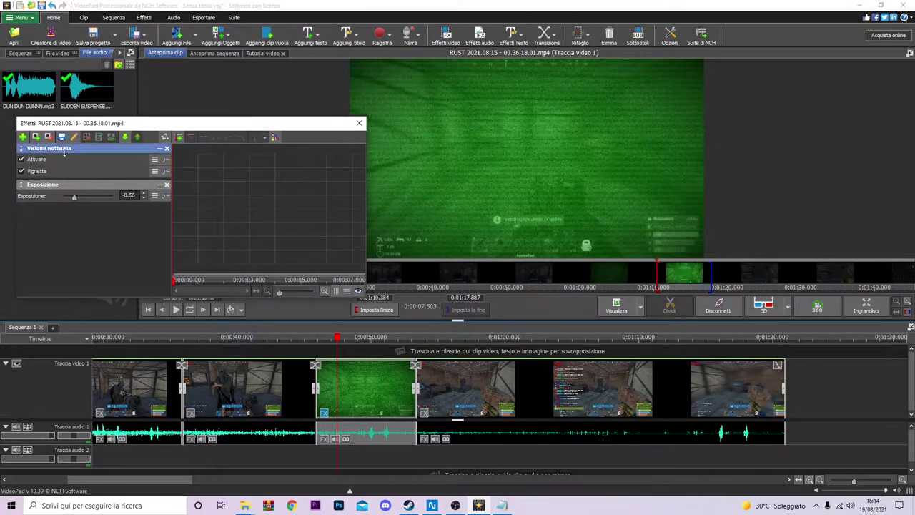
Compare the night-vision picture with Vignetta off and on, leave it enabled, close the effects window and scrub through the clip
click(22, 172)
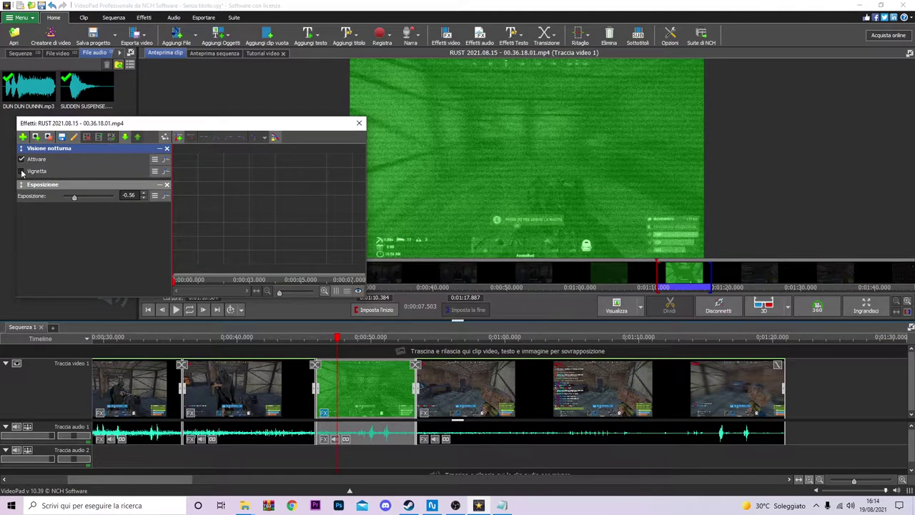
click(22, 172)
click(22, 172)
click(23, 171)
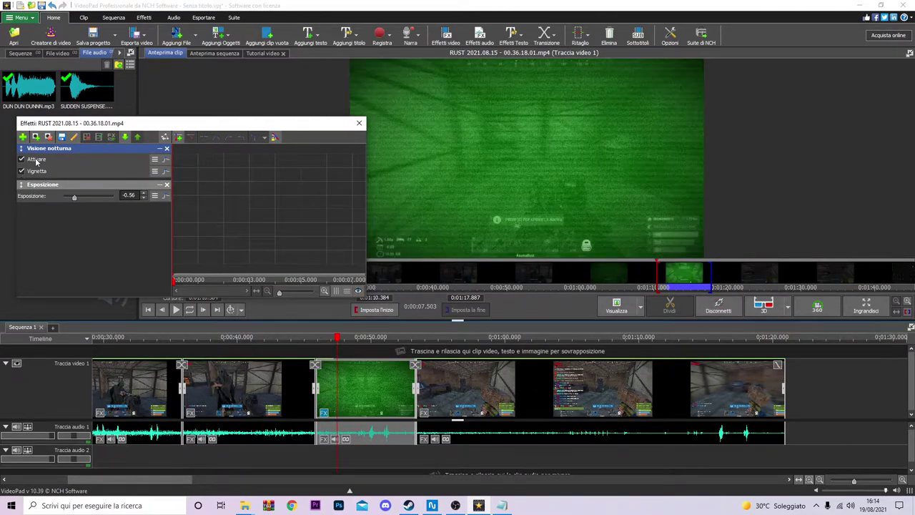
click(361, 125)
drag(337, 340, 407, 318)
scroll(407, 318, up, 2)
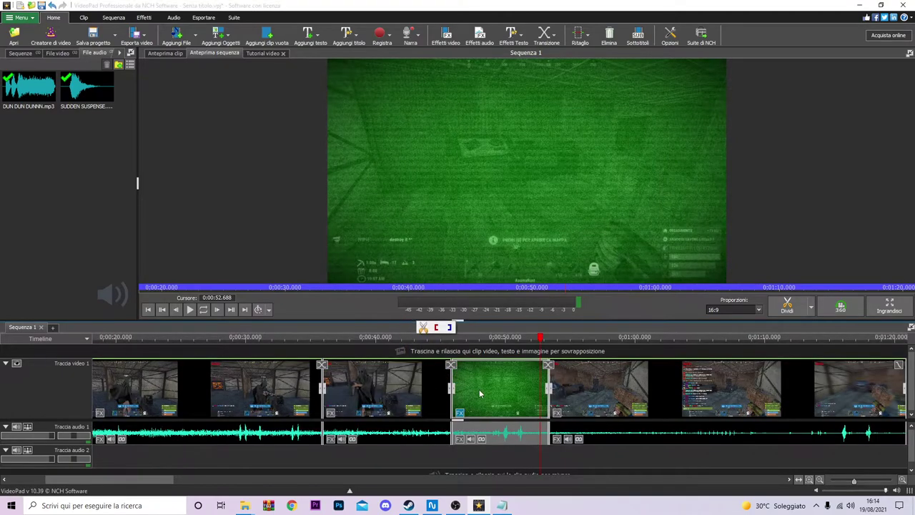
Add a Regolazione colore effect to the night-vision clip with Luminosità -20.40, Contrasto 2.00 and Gamma 1.03
click(445, 35)
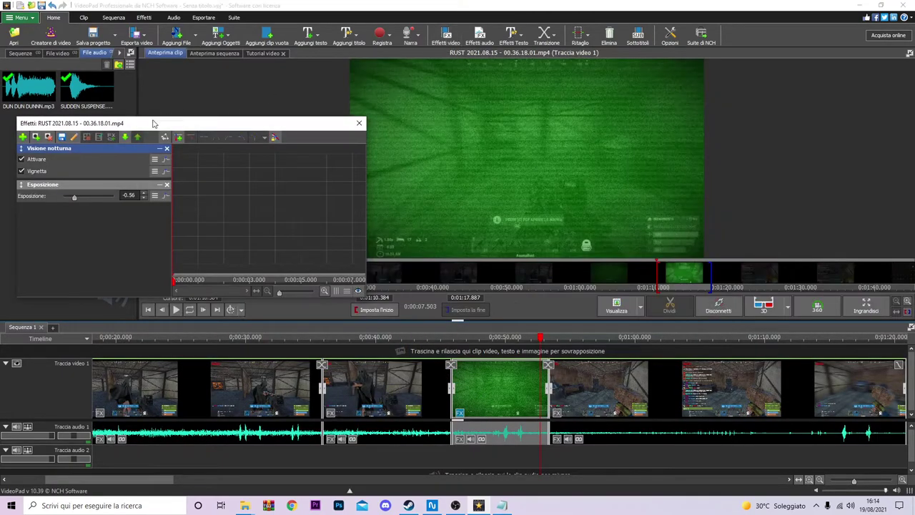
click(23, 137)
scroll(169, 252, down, 4)
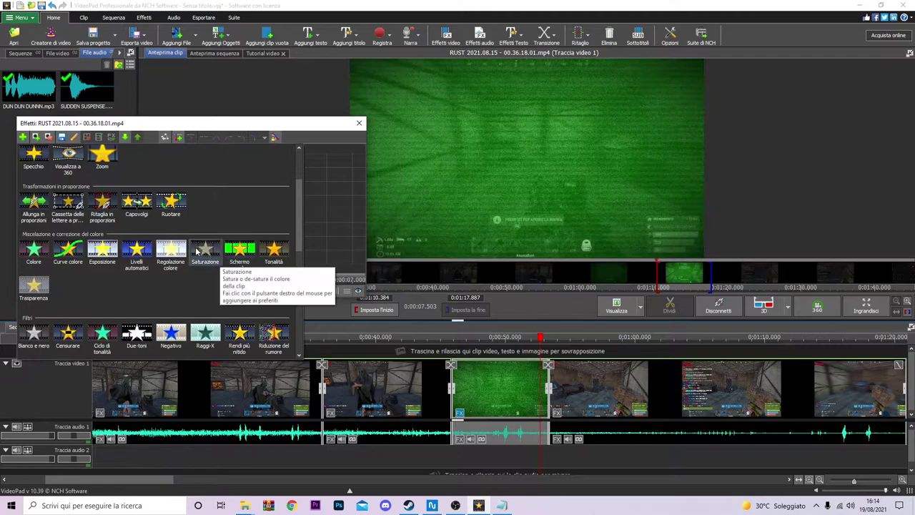
click(169, 251)
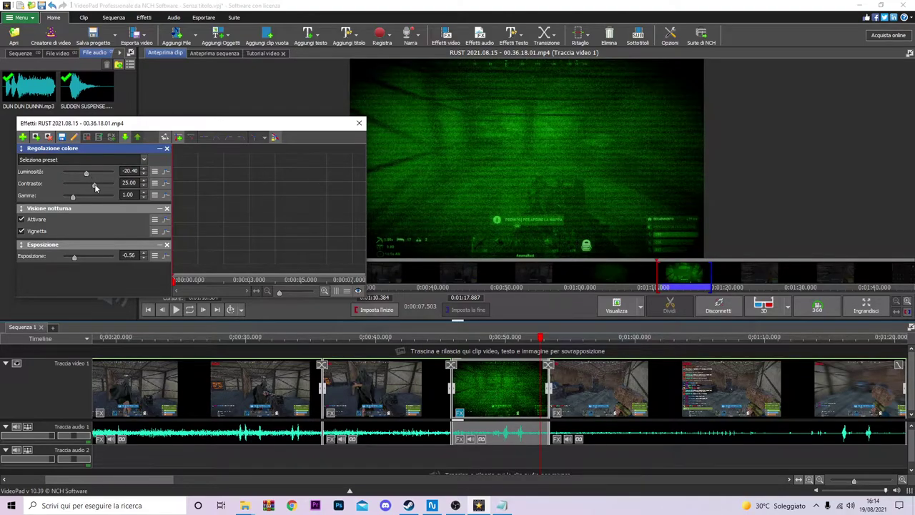
drag(102, 187, 101, 187)
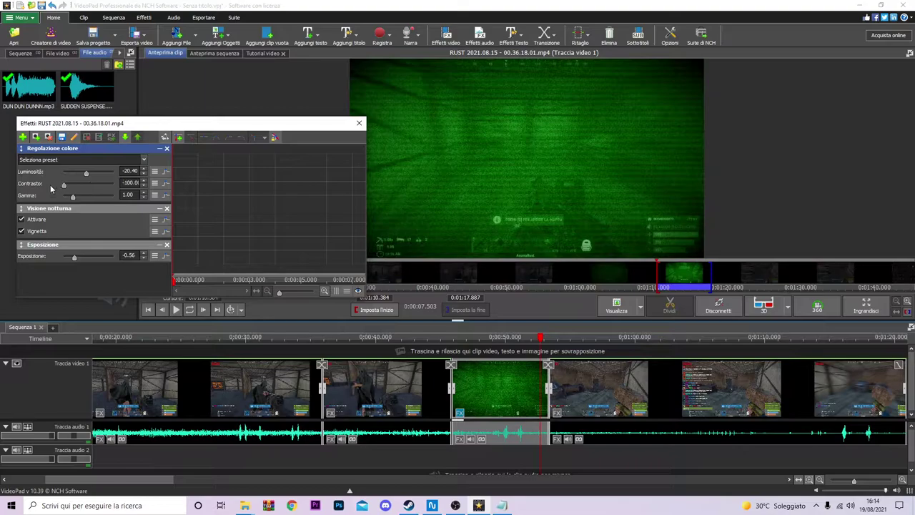
drag(90, 190, 72, 200)
Set the colour adjustment's Luminosità to -40.80 and Contrasto to 12.00, checking another frame of the clip, and close the effects window
drag(542, 340, 532, 340)
click(527, 338)
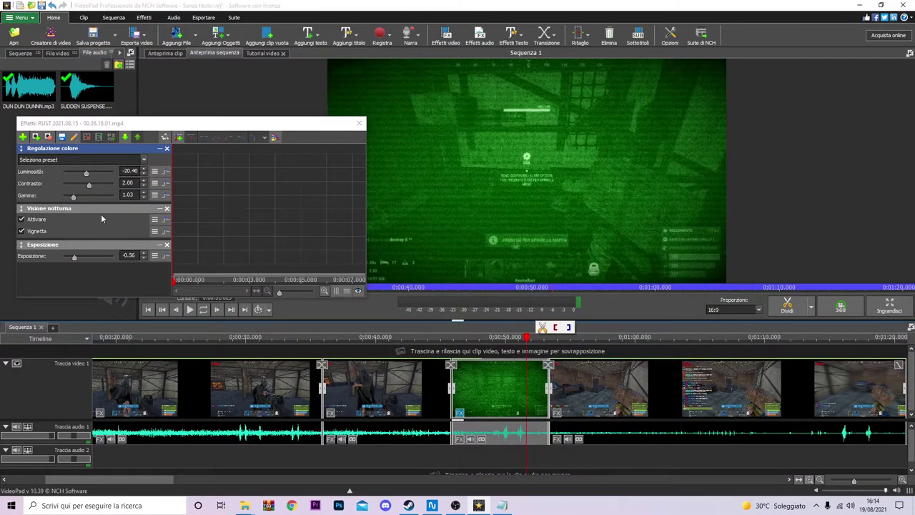
drag(86, 173, 100, 187)
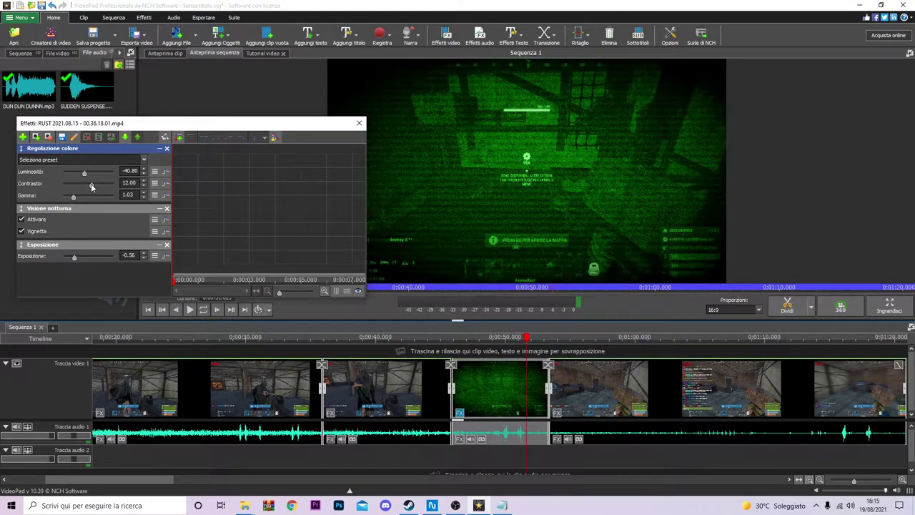
click(359, 123)
Play back the sequence from about 0:00:45 to 0:00:52.815 to check the darkened night-vision clip
drag(529, 337, 441, 338)
scroll(510, 383, down, 2)
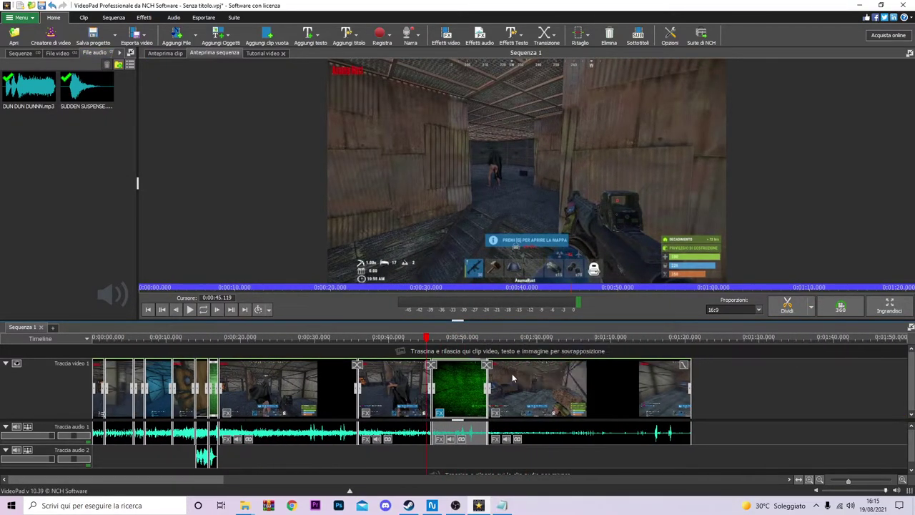
scroll(458, 392, up, 2)
click(189, 310)
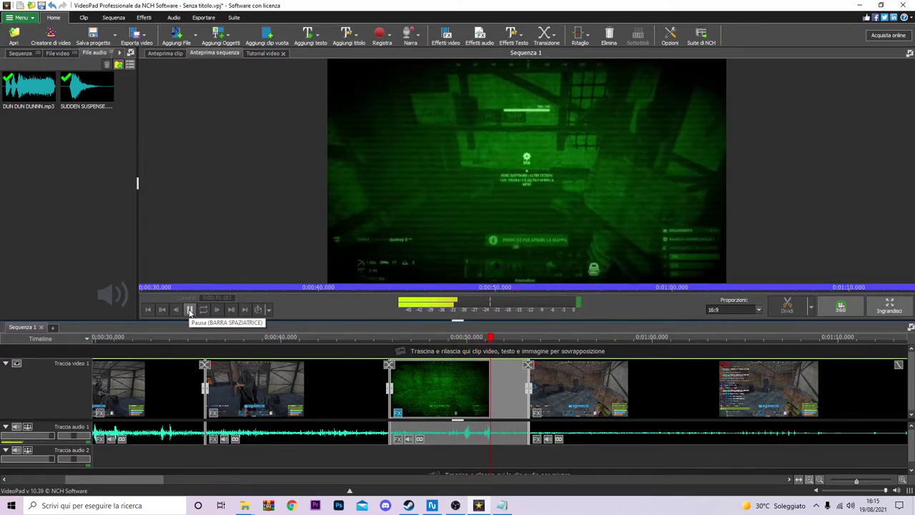
click(190, 309)
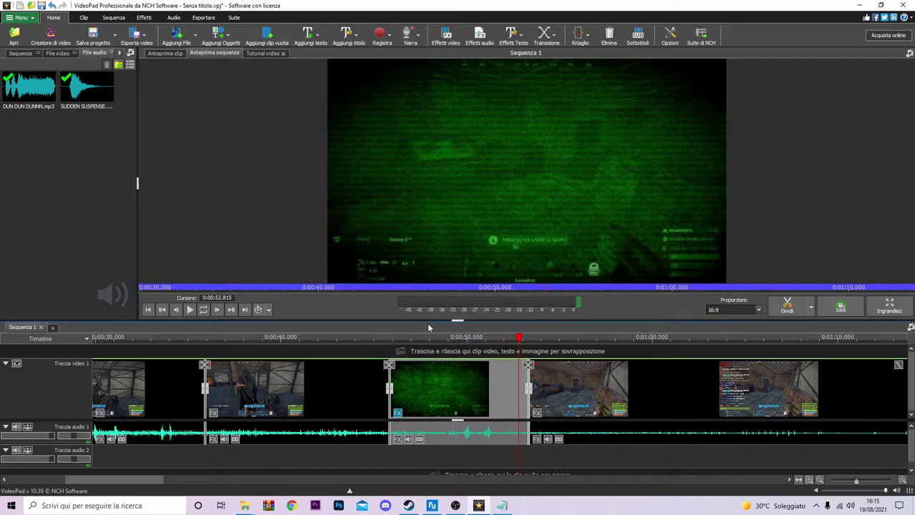
Add an Amplifica effect to the night-vision clip's audio and set its gain to 357% while previewing the sound
scroll(515, 339, down, 5)
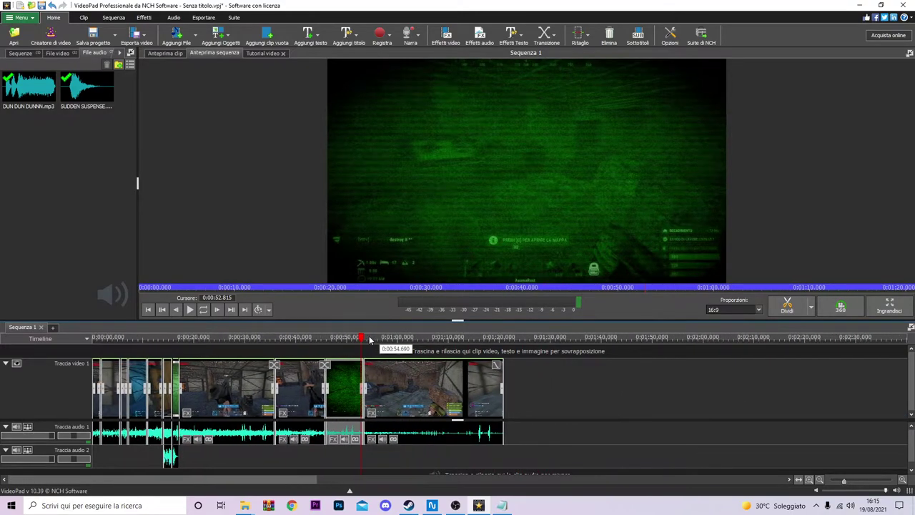
drag(362, 341, 336, 338)
scroll(328, 376, up, 4)
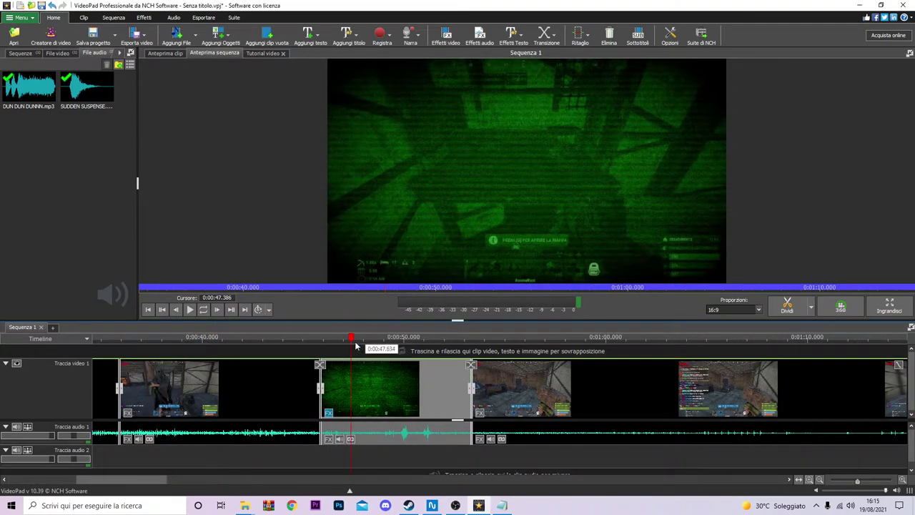
mouse_move(352, 345)
mouse_down()
mouse_move(322, 347)
mouse_move(351, 347)
mouse_up()
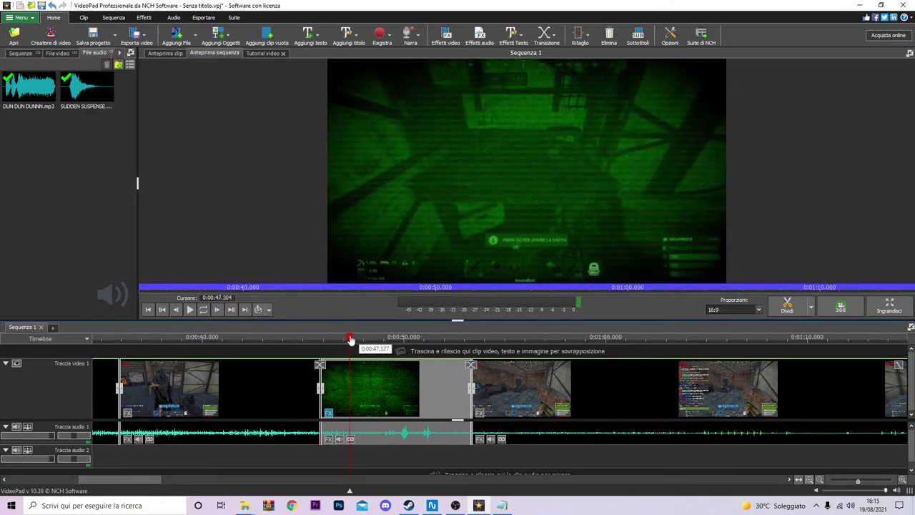
click(479, 35)
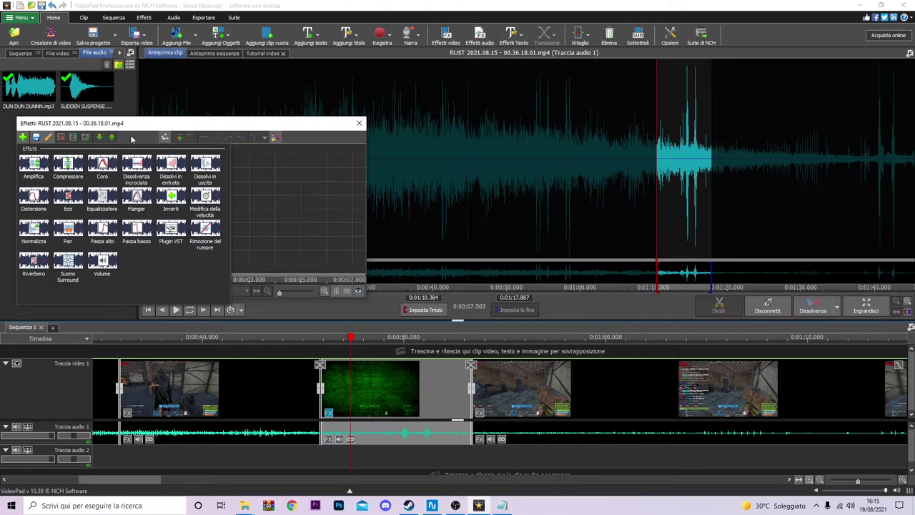
click(32, 169)
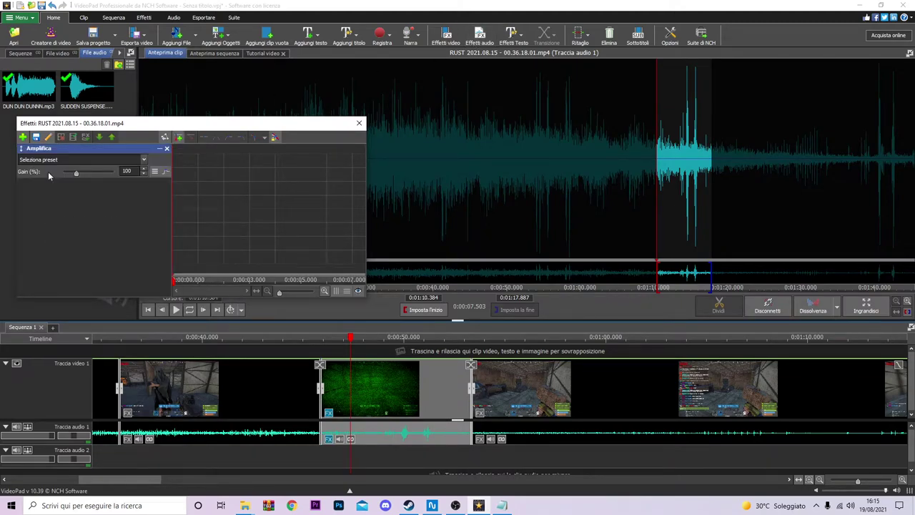
click(176, 309)
drag(76, 173, 107, 174)
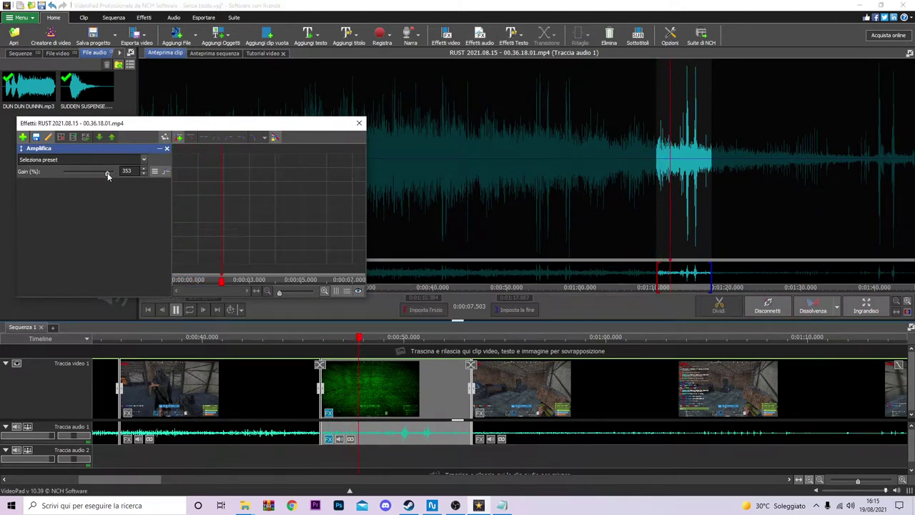
drag(107, 176, 109, 176)
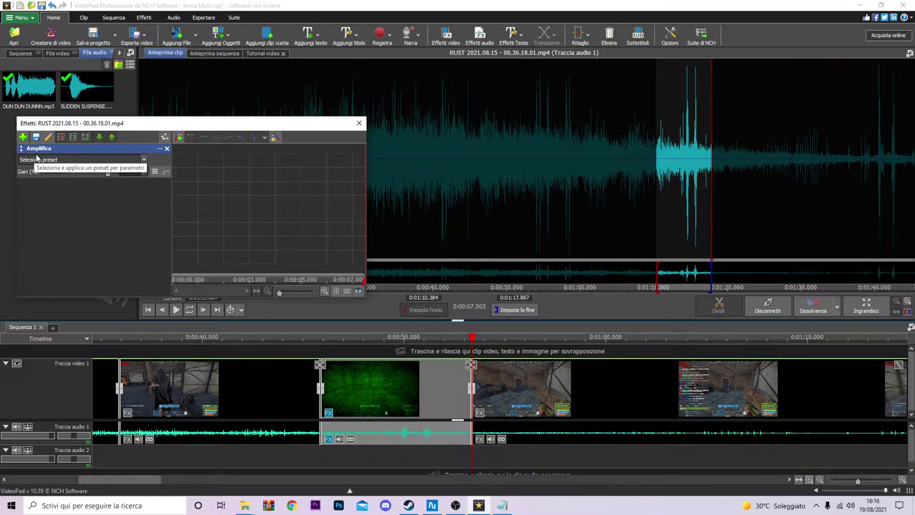
Add a Riverbero effect to the night-vision clip's audio and play the clip from its start to hear it
click(24, 136)
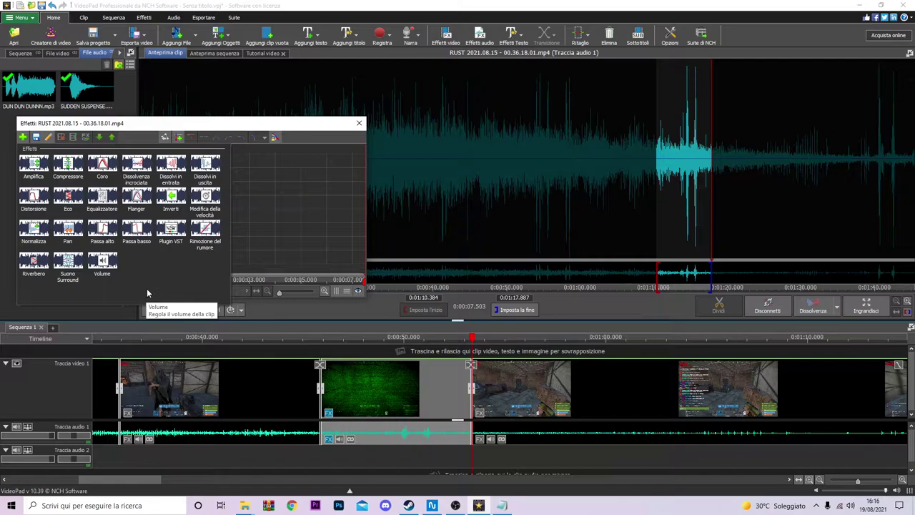
click(32, 263)
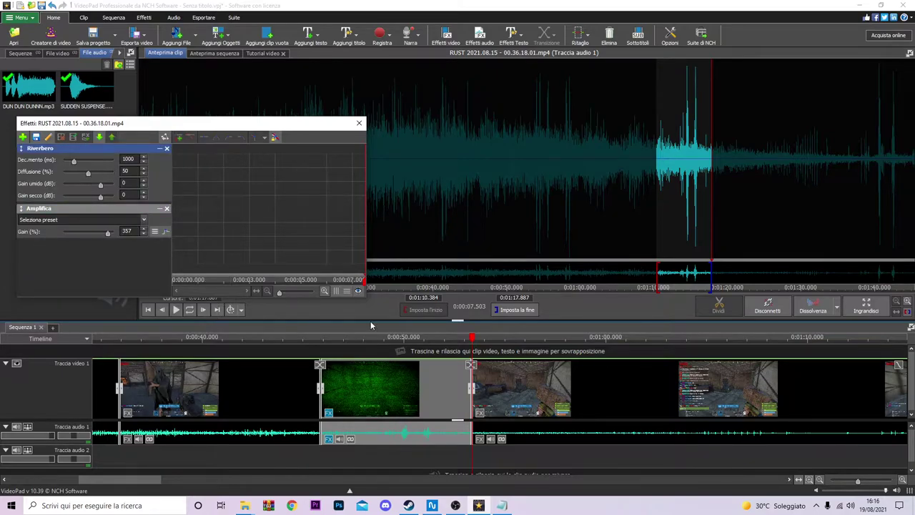
drag(336, 336, 319, 337)
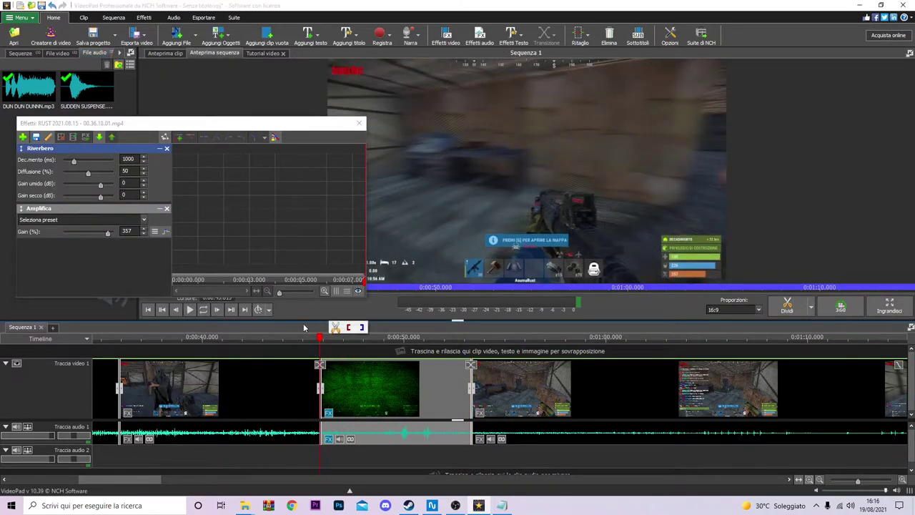
click(191, 311)
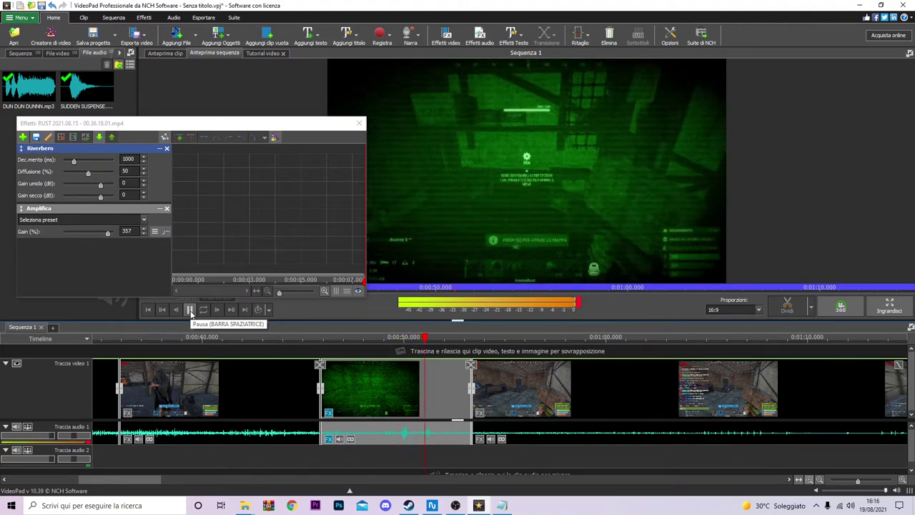
click(191, 310)
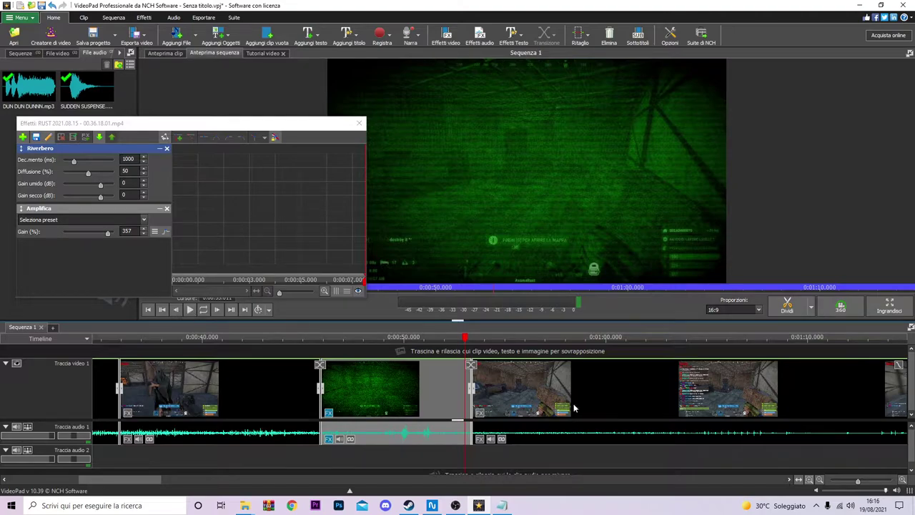
Play back the sequence from about 0:00:44.823 into the following clip to compare the sound across the cuts
drag(467, 338, 301, 337)
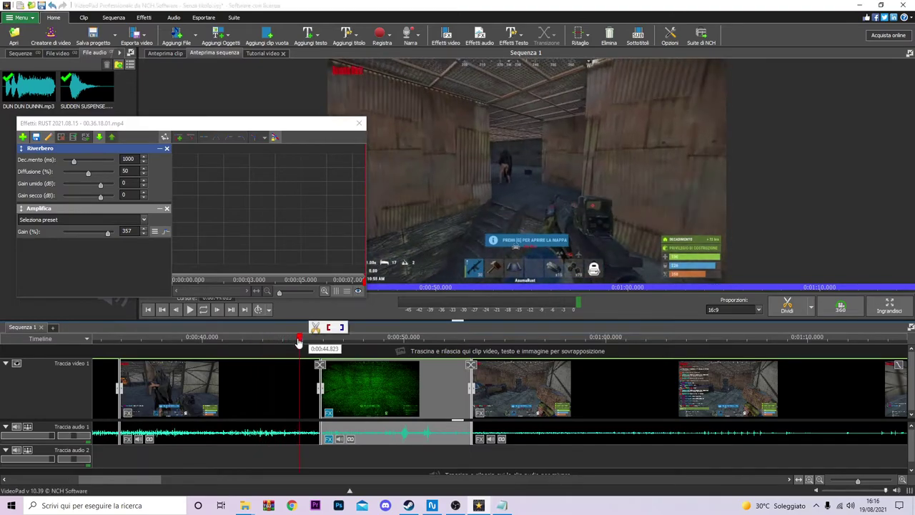
click(190, 309)
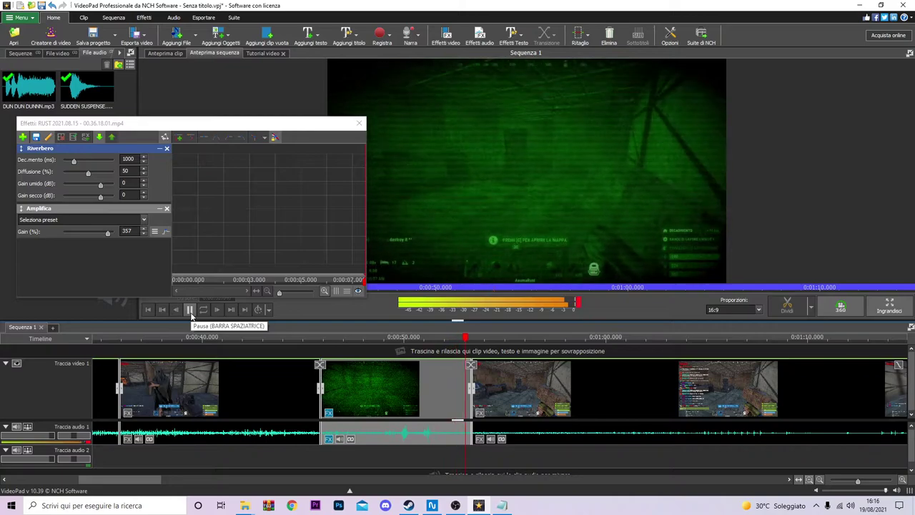
click(191, 313)
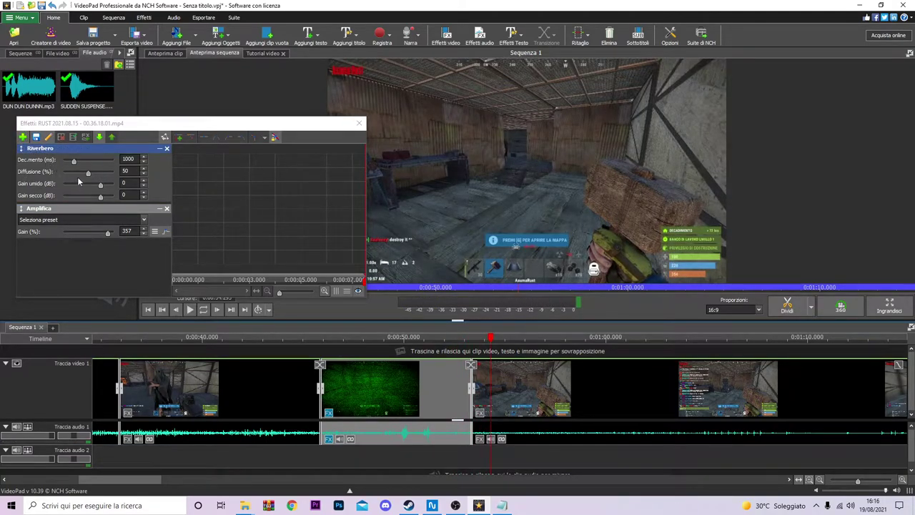
Set the Riverbero effect's Diffusione to 100% and replay the night-vision clip from its start
drag(89, 174, 107, 174)
drag(491, 337, 321, 337)
click(190, 309)
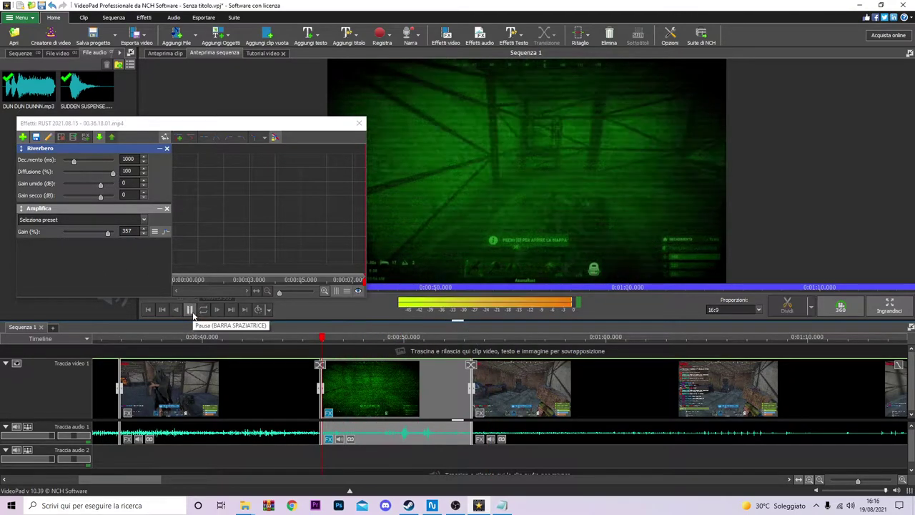
mouse_move(113, 173)
mouse_down()
mouse_move(61, 173)
mouse_move(112, 176)
mouse_up()
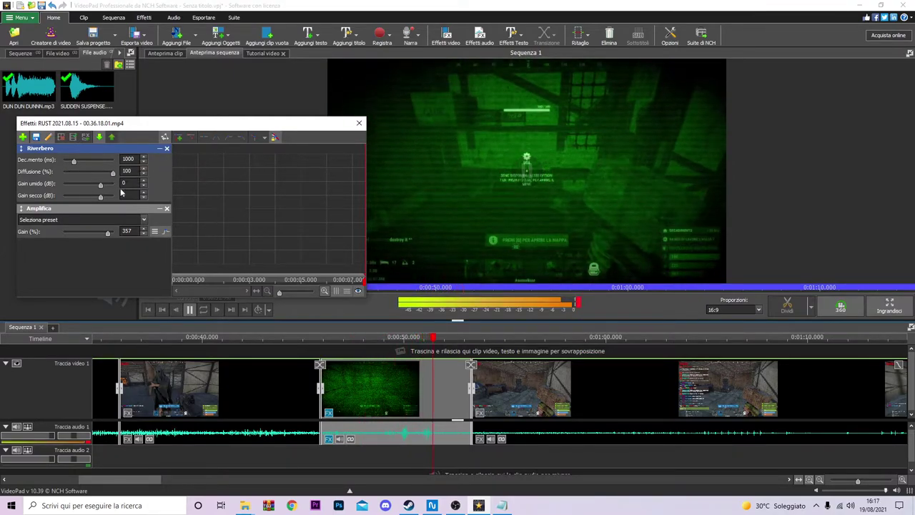
click(189, 309)
Set the Riverbero effect's Dec.mento to 5000 ms on the night-vision clip's audio and replay the clip from its start
drag(492, 337, 467, 337)
click(429, 390)
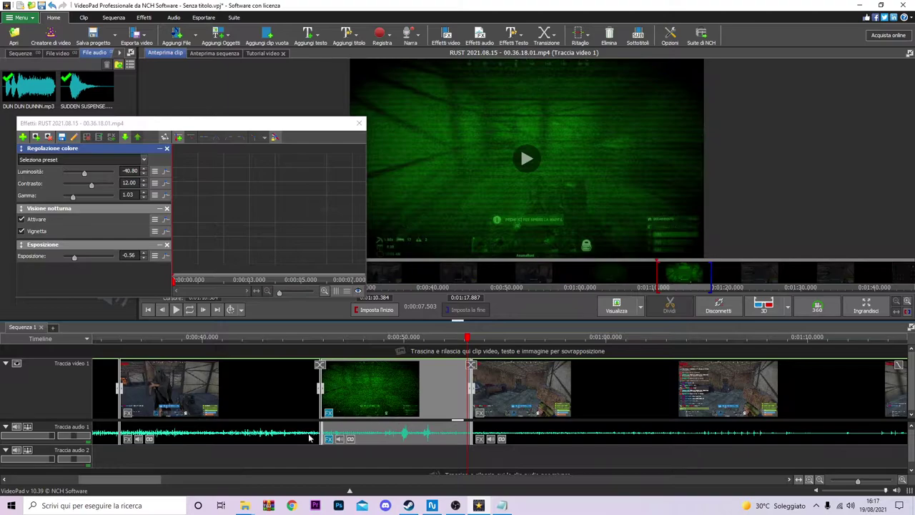
click(330, 439)
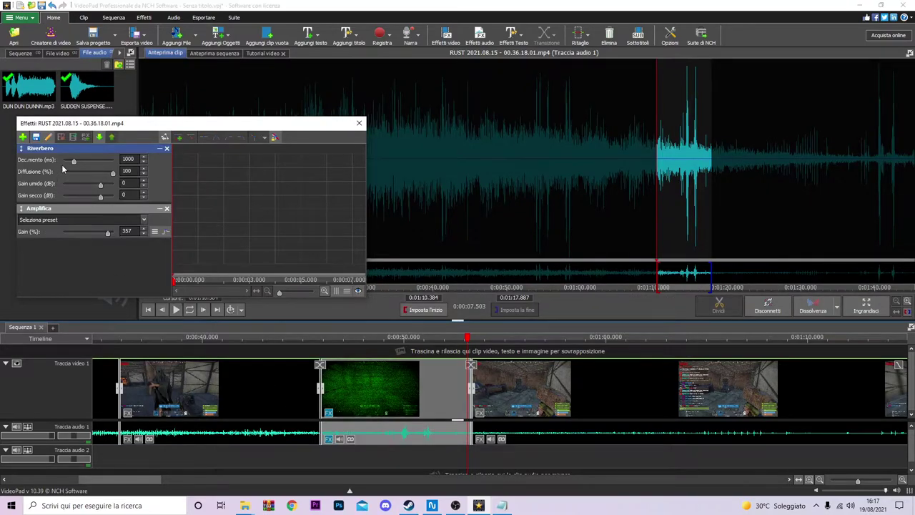
drag(469, 342, 321, 342)
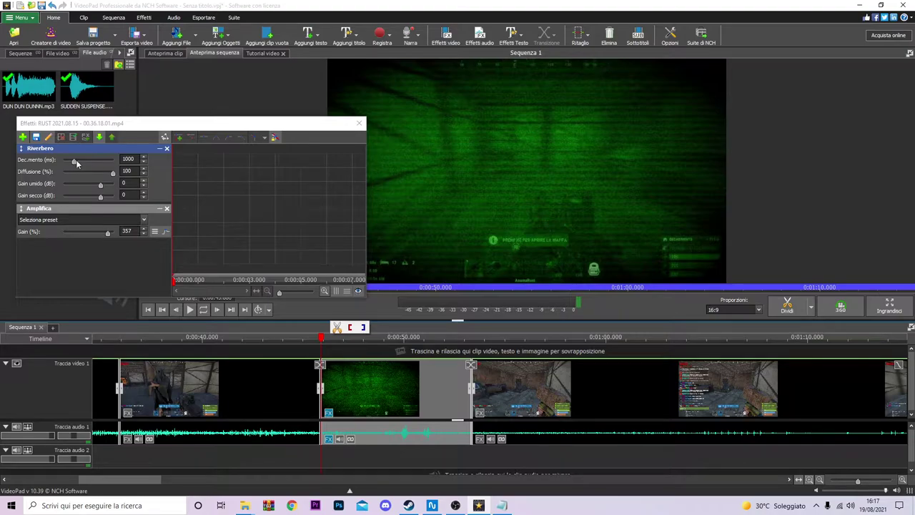
drag(75, 163, 124, 172)
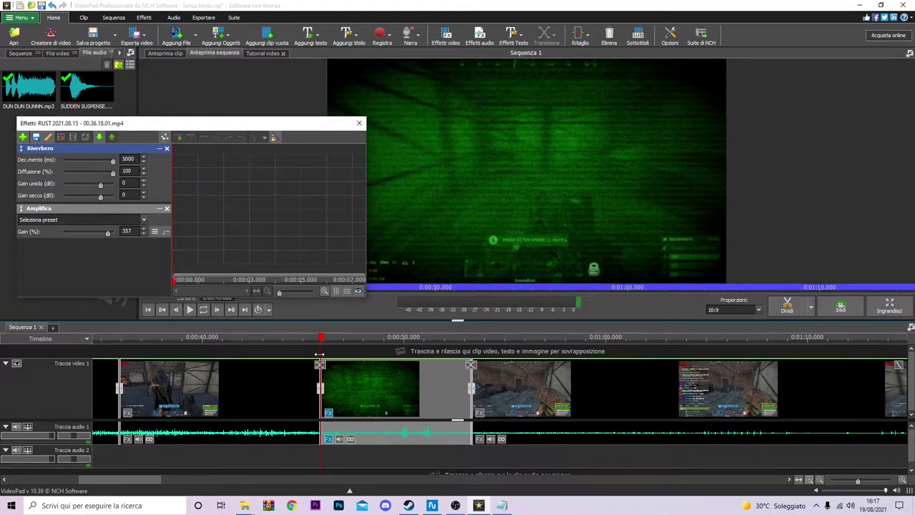
click(190, 310)
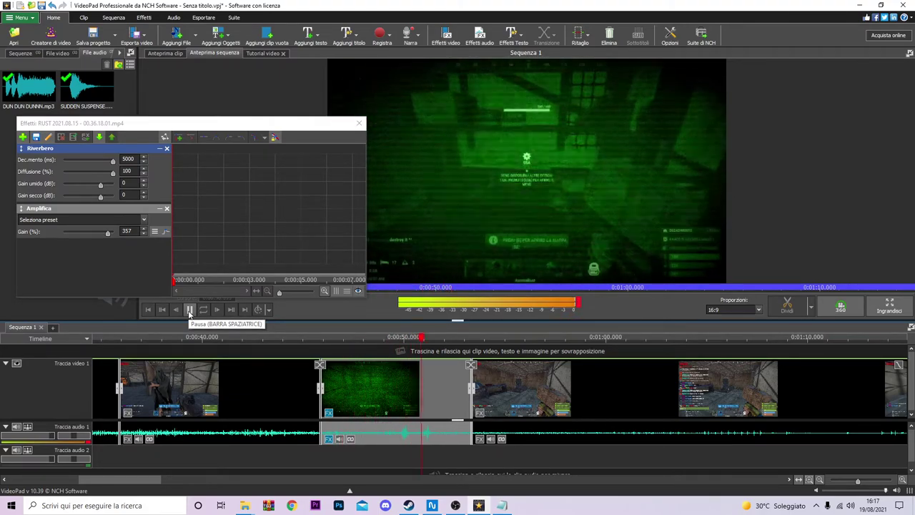
click(189, 310)
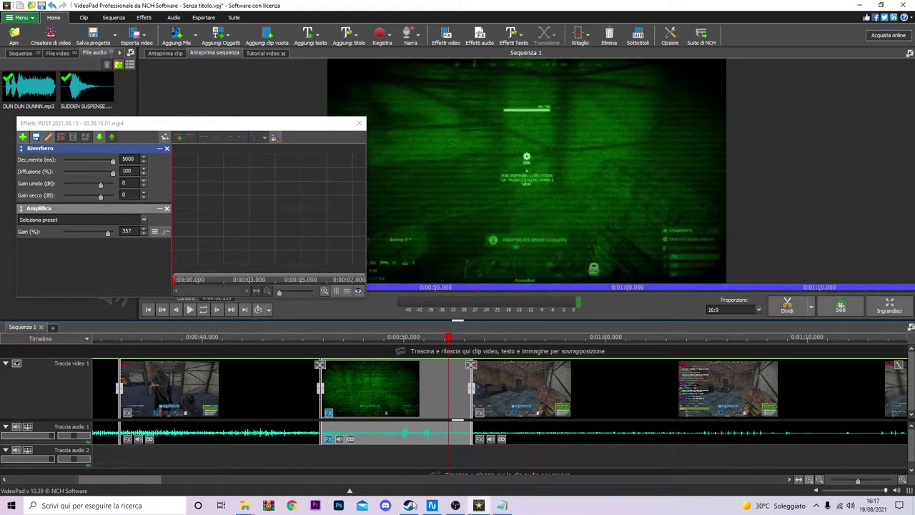
Replace the Riverbero effect with Rimozione del rumore on the night-vision clip's audio, preview the clip, and set Livello Gate to 0 dB
click(166, 148)
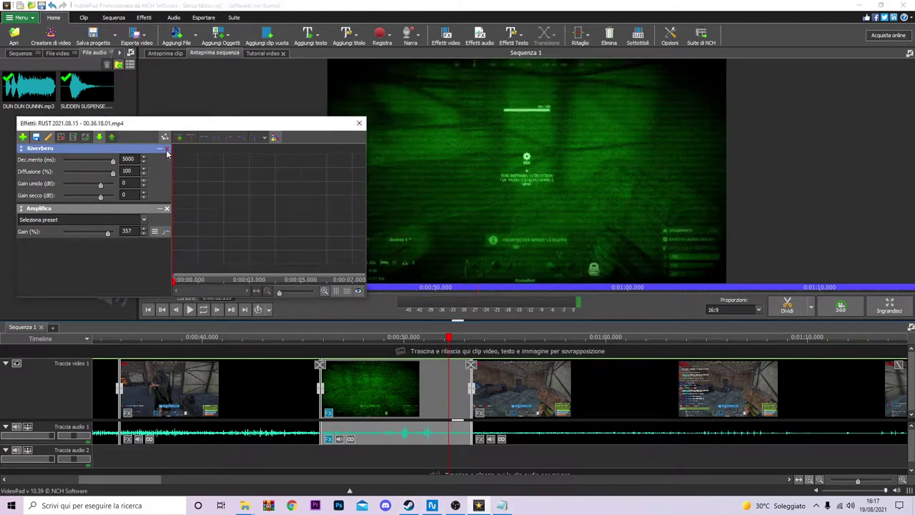
drag(449, 342, 320, 342)
click(23, 138)
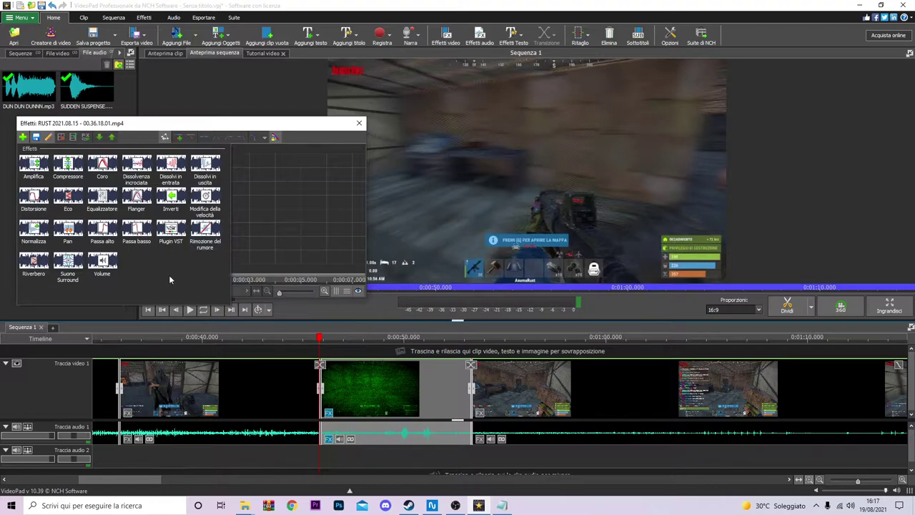
click(201, 231)
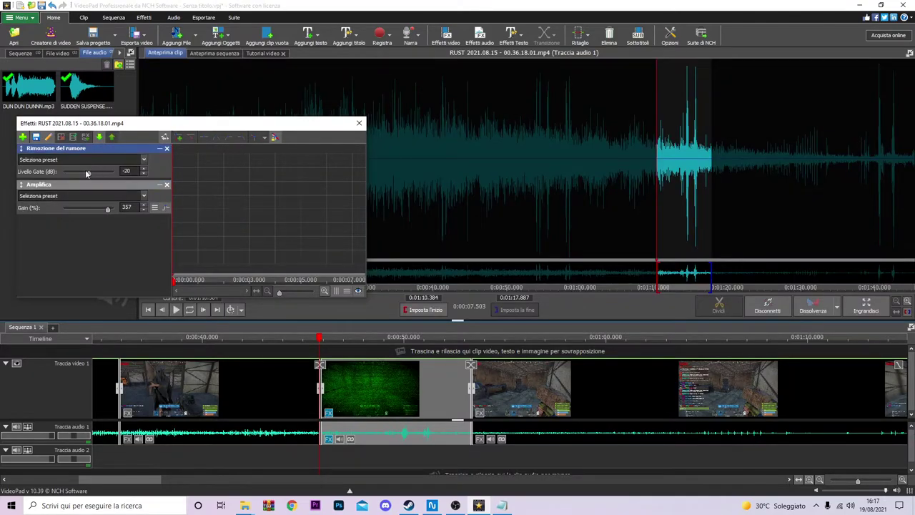
drag(202, 135, 203, 114)
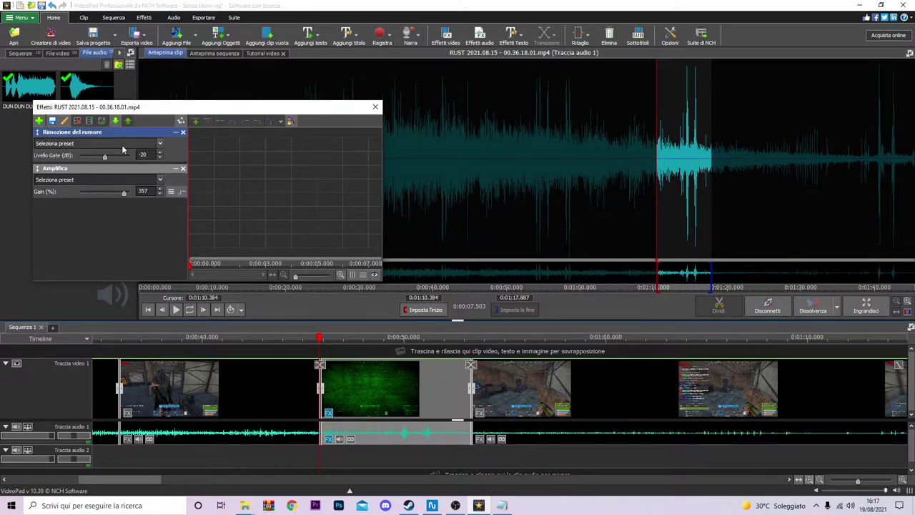
click(178, 310)
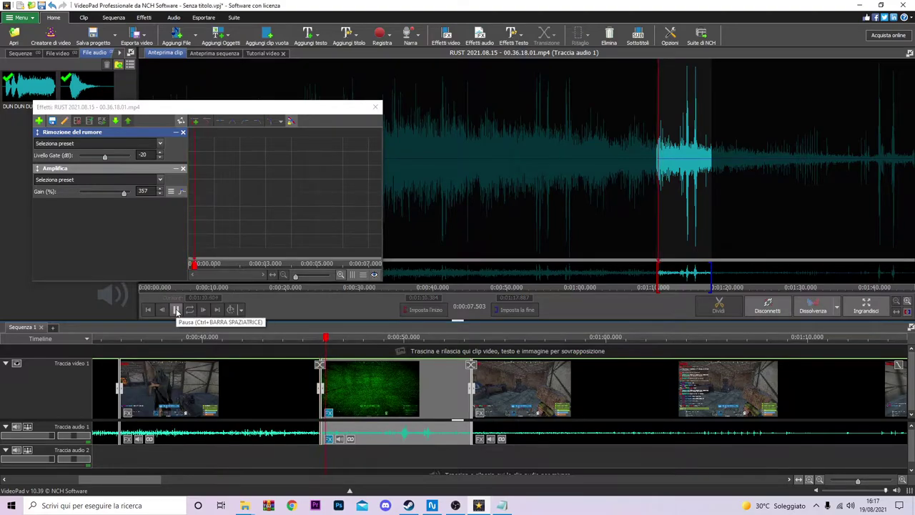
drag(105, 156, 130, 159)
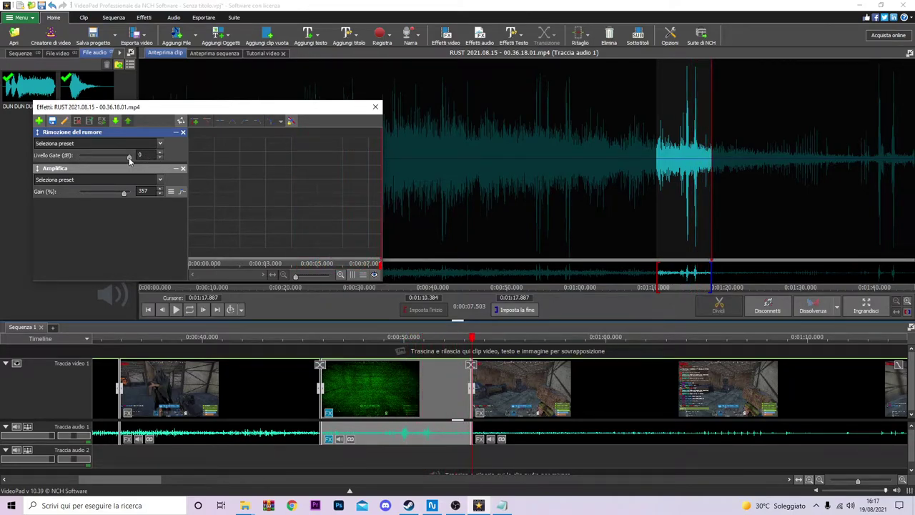
Add an Eco effect to the night-vision clip's audio
click(39, 120)
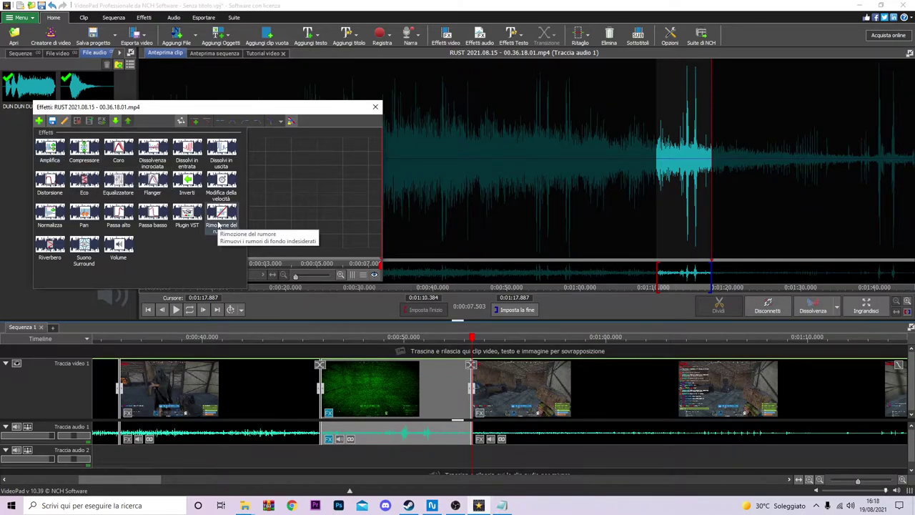
drag(474, 341, 322, 339)
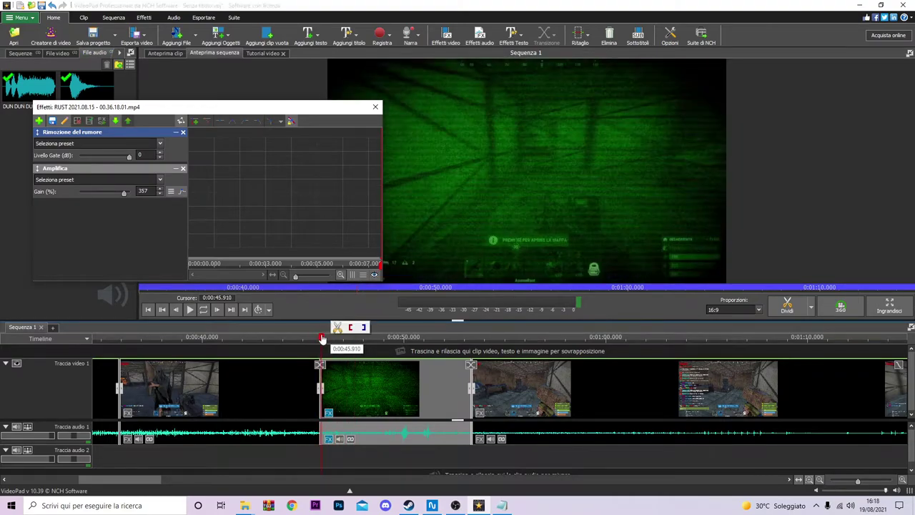
click(350, 390)
click(38, 120)
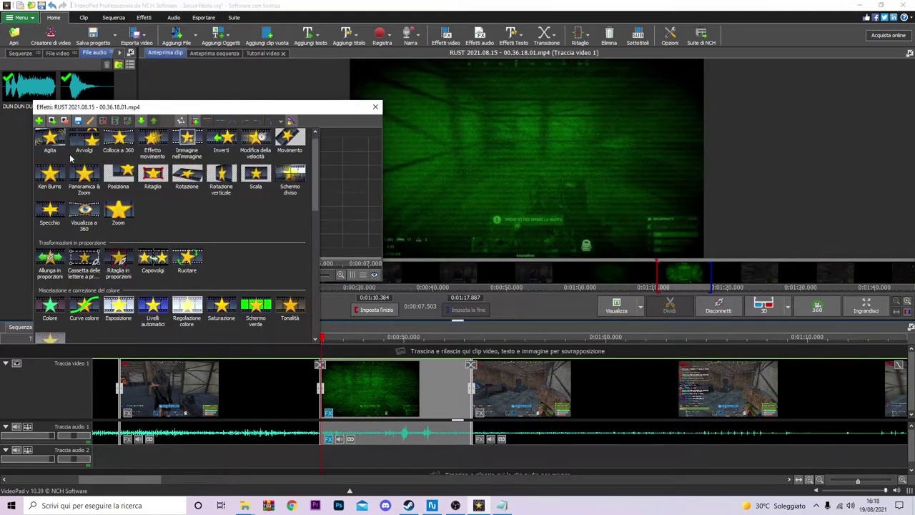
click(332, 442)
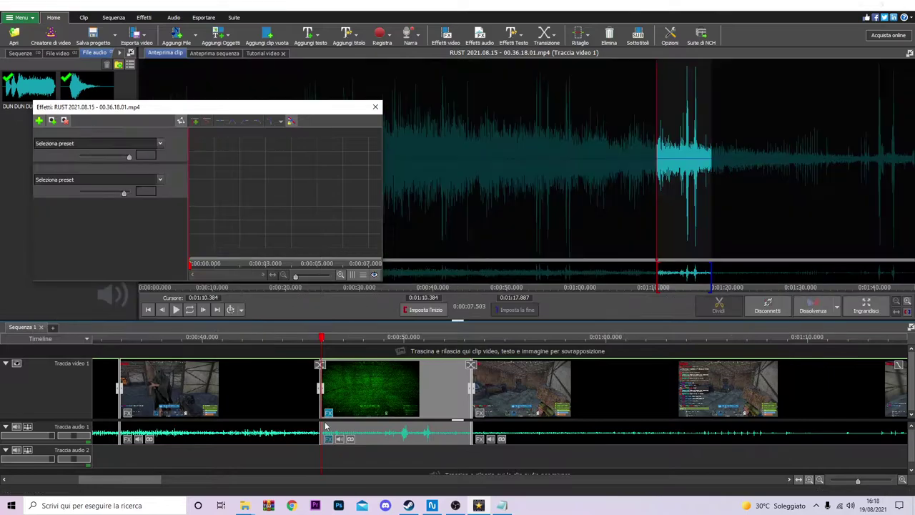
click(39, 120)
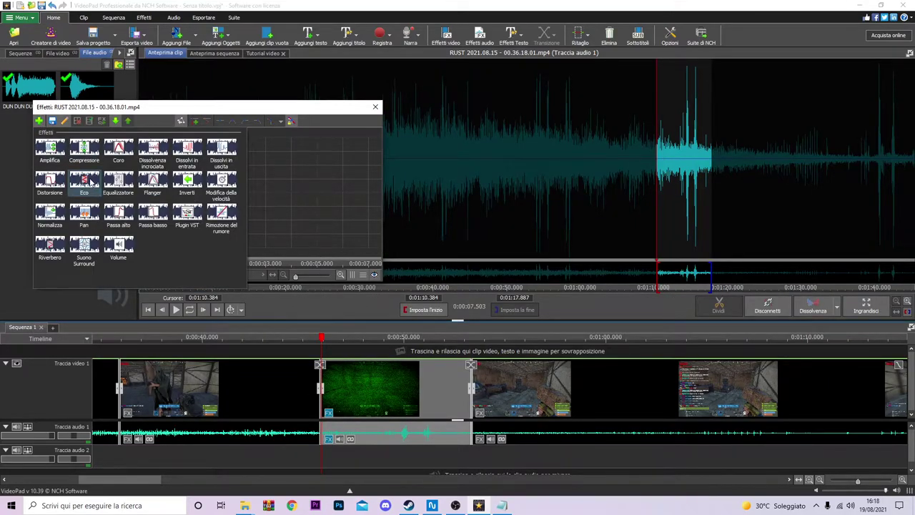
click(92, 184)
Play the sequence from 0:00:45.650 into the night-vision clip to hear the echo
click(316, 337)
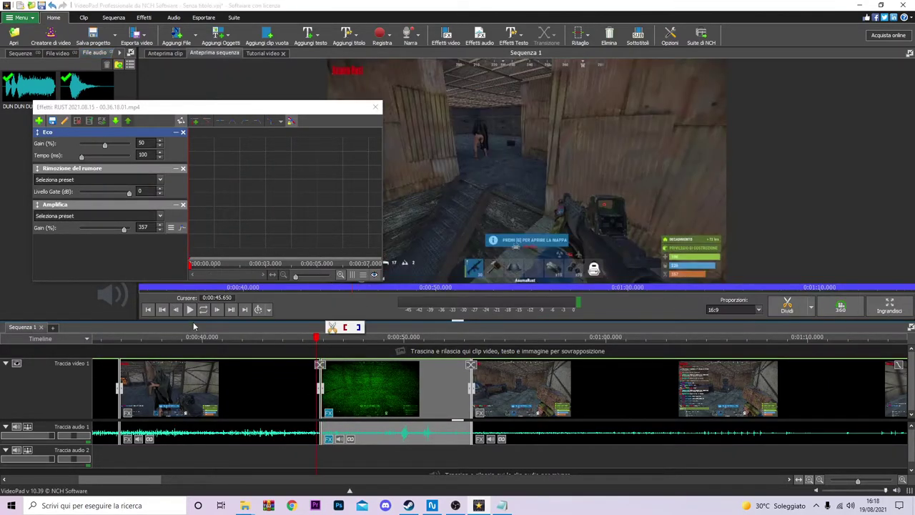
click(190, 310)
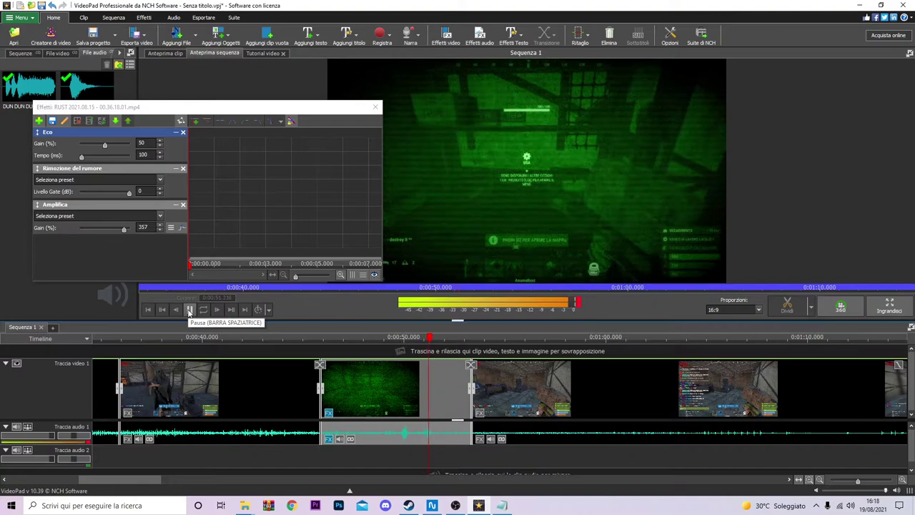
click(189, 310)
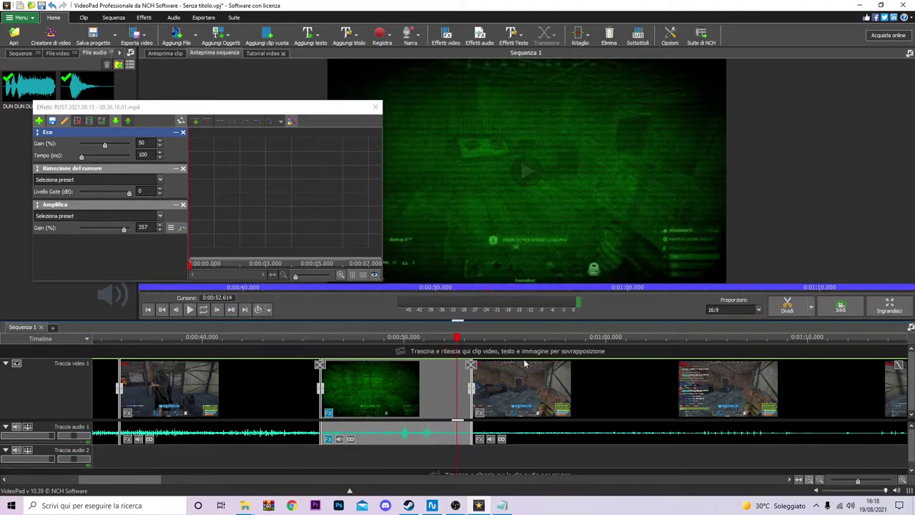
Set the Eco effect's gain to 88%, replay the night-vision clip from its start, and close its effects window
drag(462, 337, 323, 338)
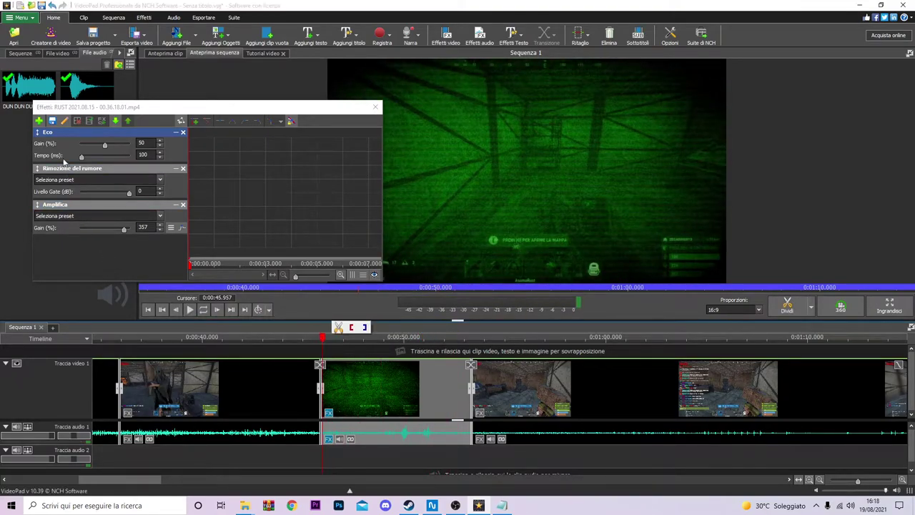
drag(104, 147, 106, 148)
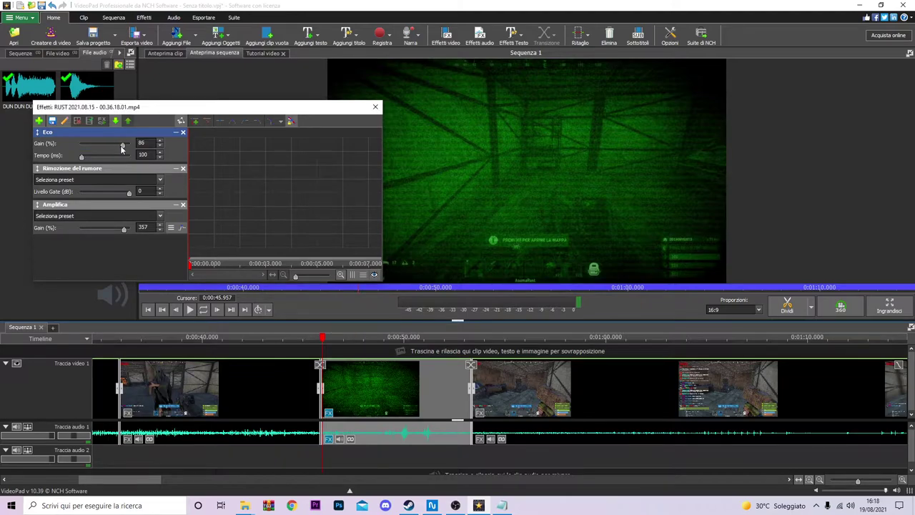
click(189, 309)
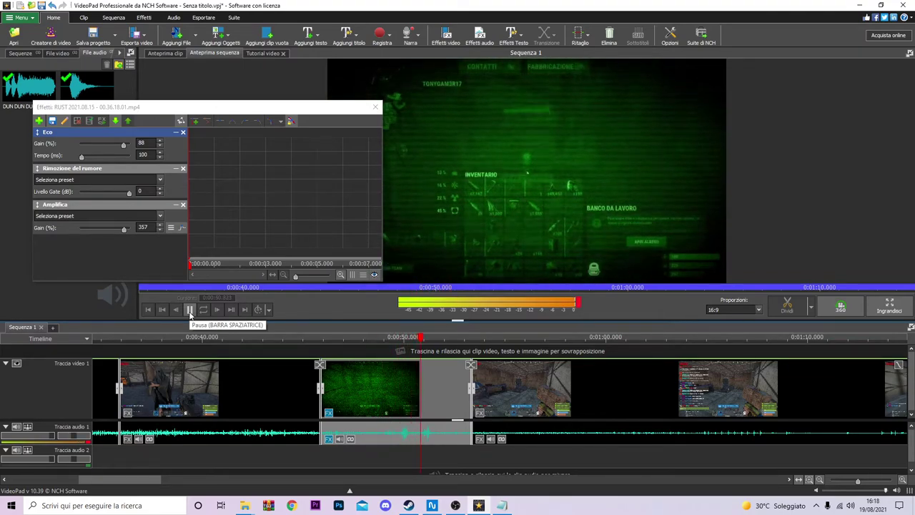
click(190, 310)
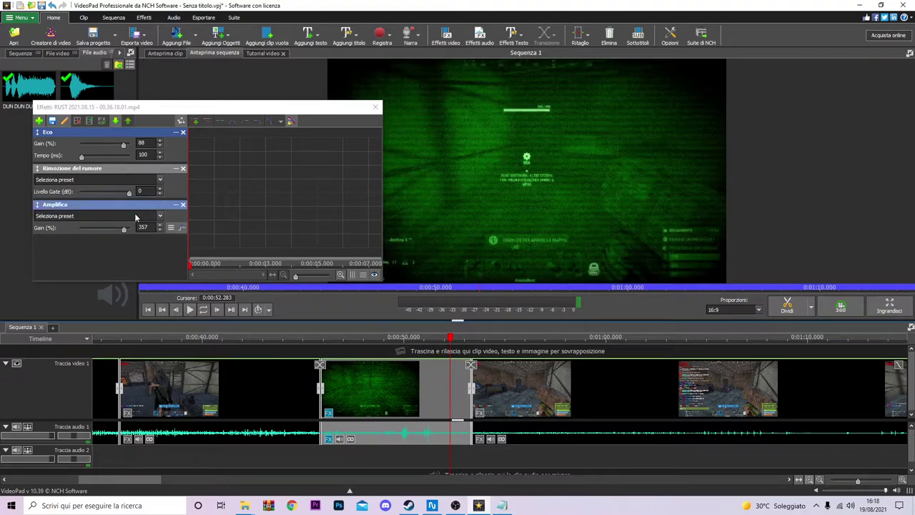
click(375, 107)
Play the whole sequence from the beginning to about 0:00:22 to review the edits made so far
drag(343, 339, 452, 340)
scroll(501, 401, down, 5)
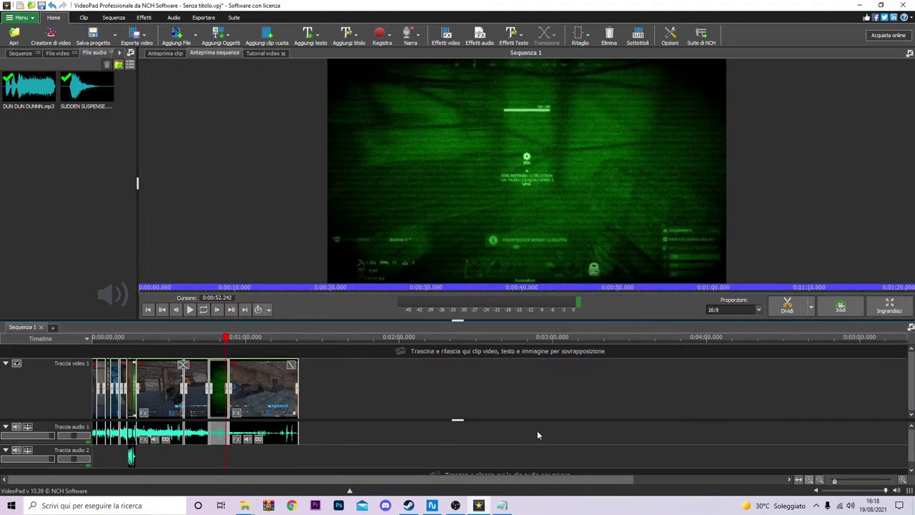
click(92, 337)
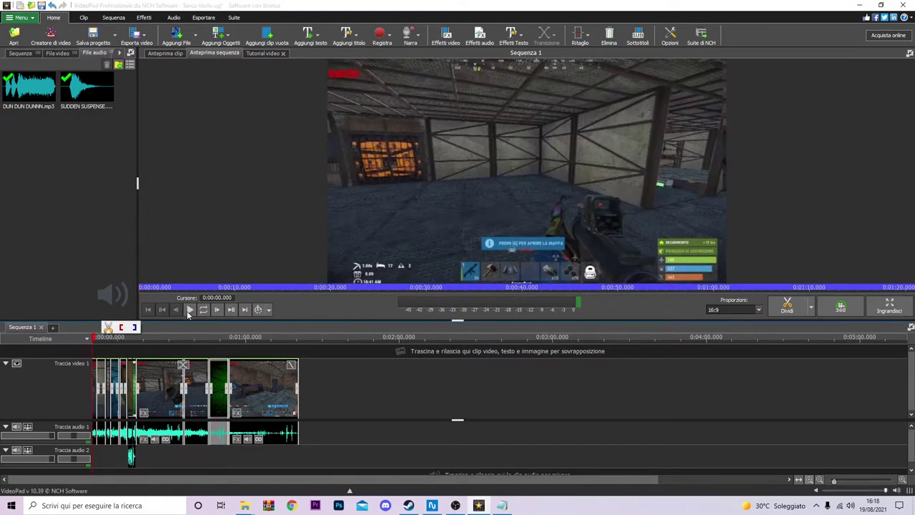
click(189, 309)
scroll(73, 416, up, 3)
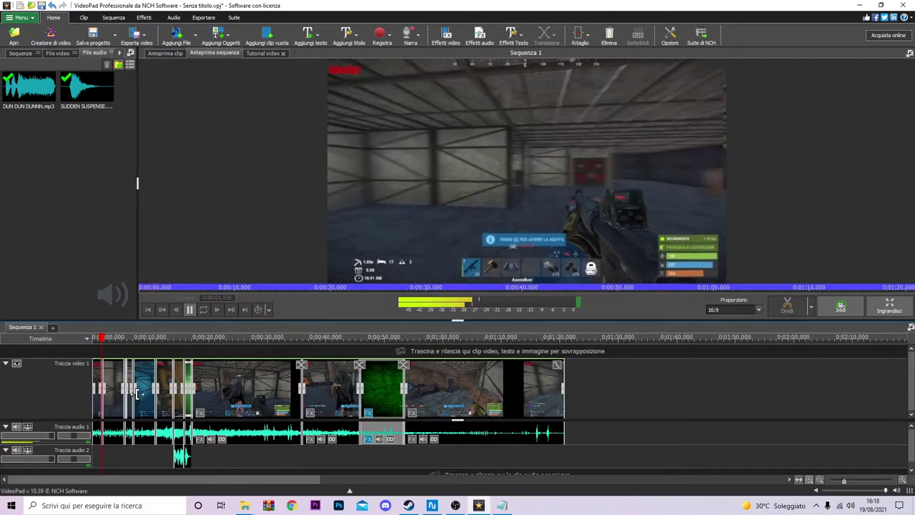
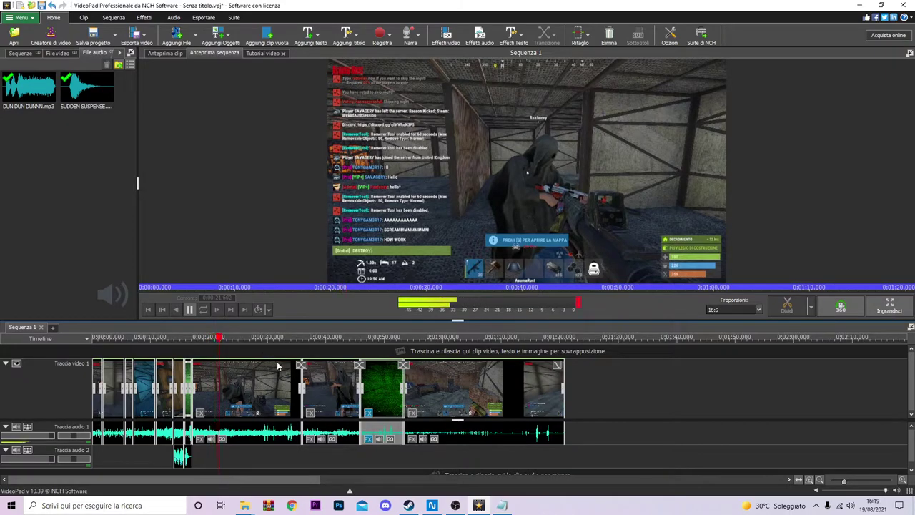
click(190, 310)
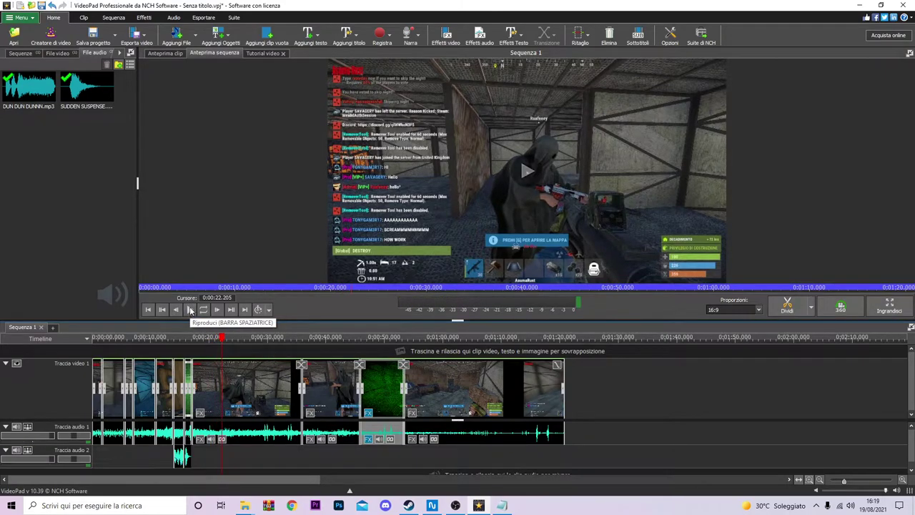
Trim the end of the hooded-player clip on video track 1 to 0:00:22.994 and move the playhead back to 0:00:21.037
click(227, 341)
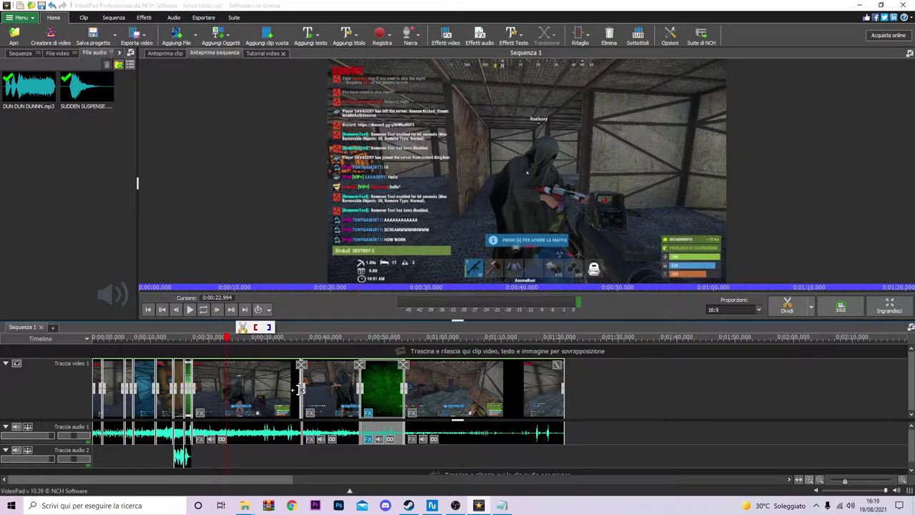
drag(301, 390, 227, 389)
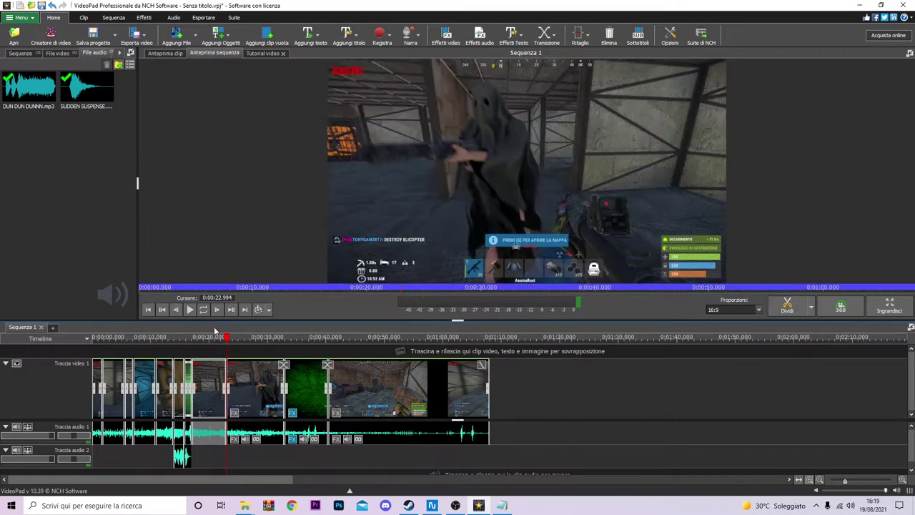
click(215, 338)
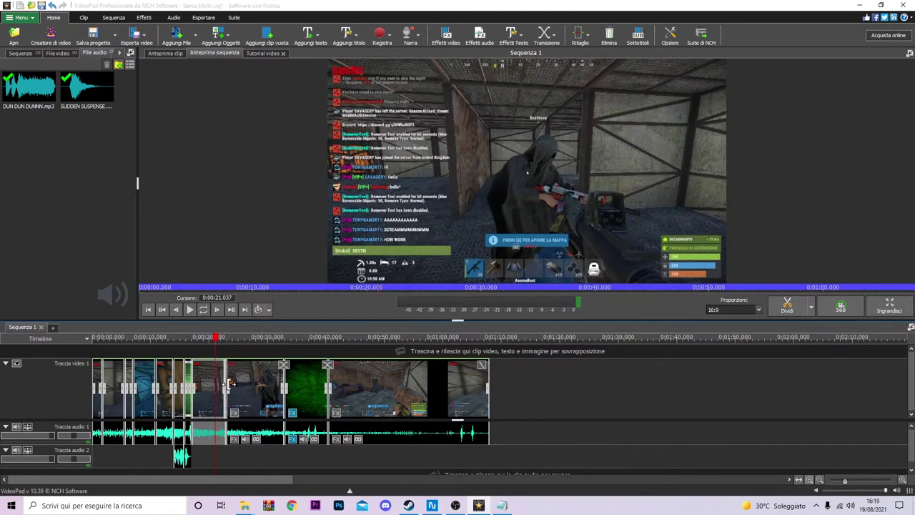
Apply a sliding transition between the trimmed hooded-player clip and the following clip on video track 1
scroll(231, 400, up, 2)
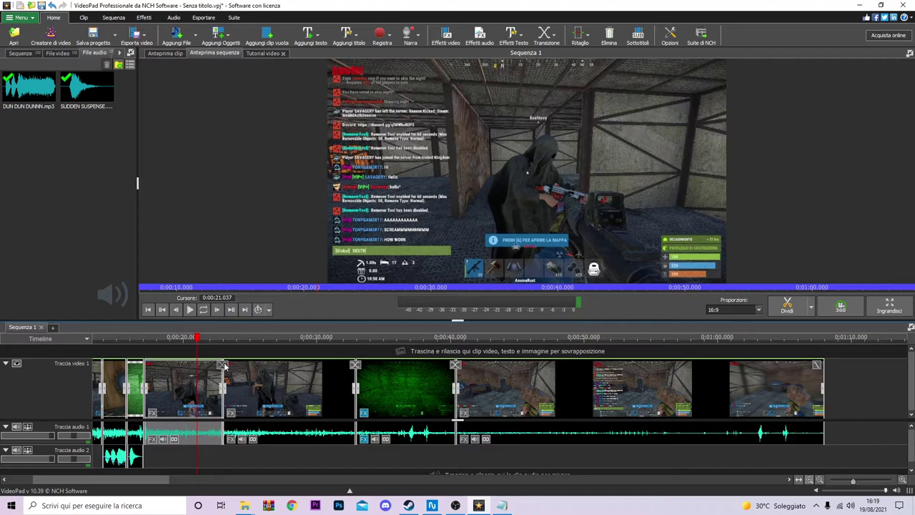
click(223, 365)
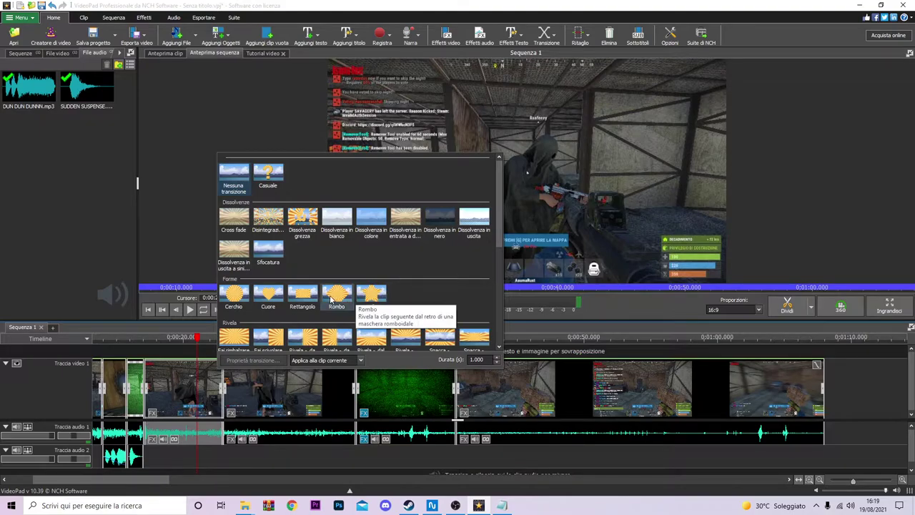
scroll(398, 296, down, 1)
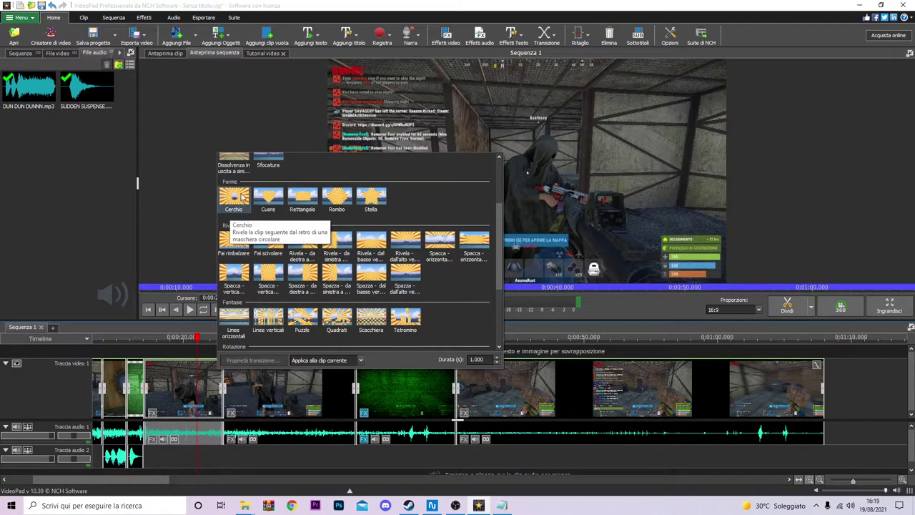
click(274, 239)
click(442, 327)
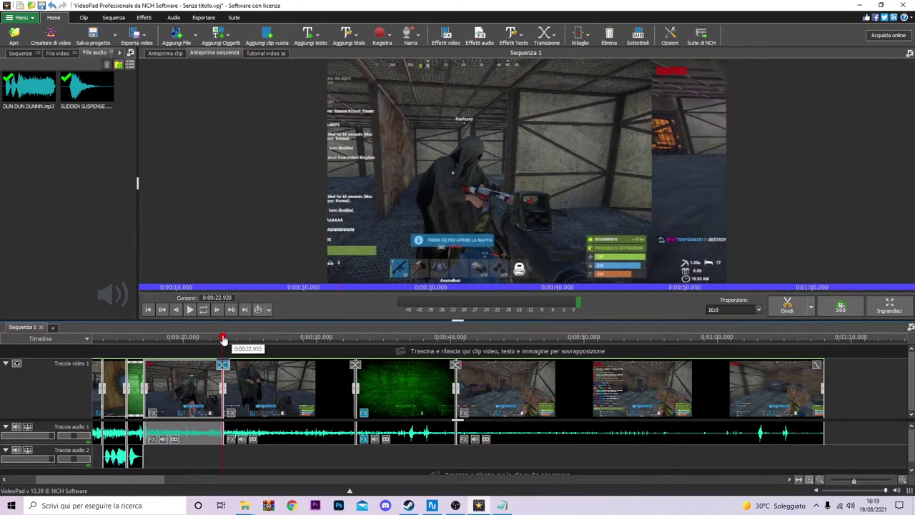
Play the sequence from the new transition at 0:00:22.920 to about 0:00:44, and return the playhead to the start
click(190, 309)
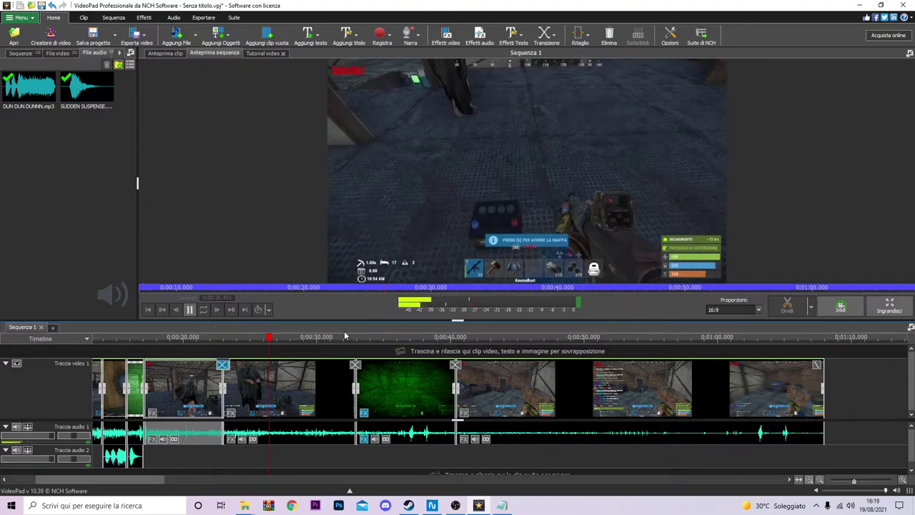
scroll(482, 387, down, 5)
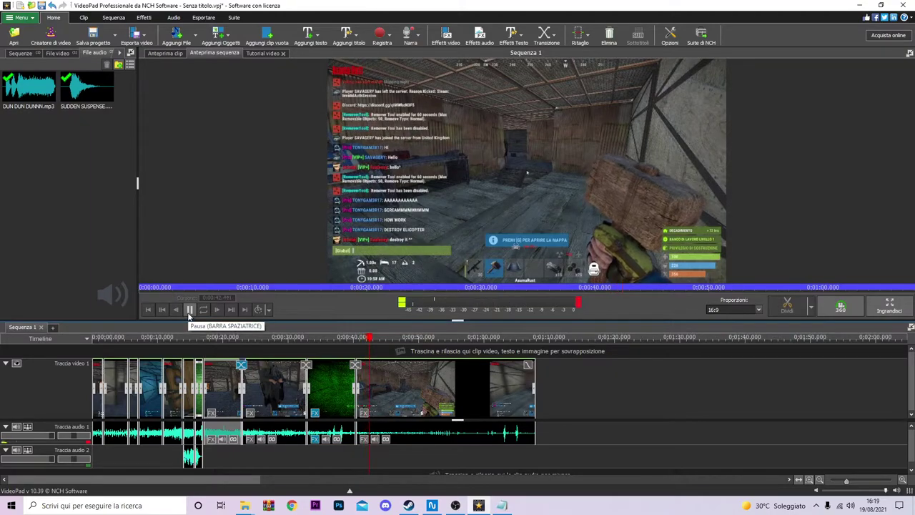
click(189, 311)
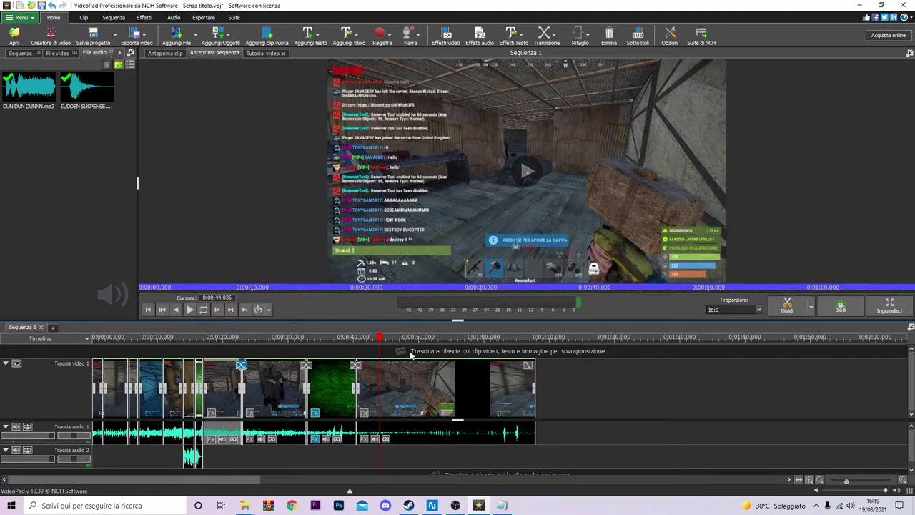
drag(443, 337, 359, 350)
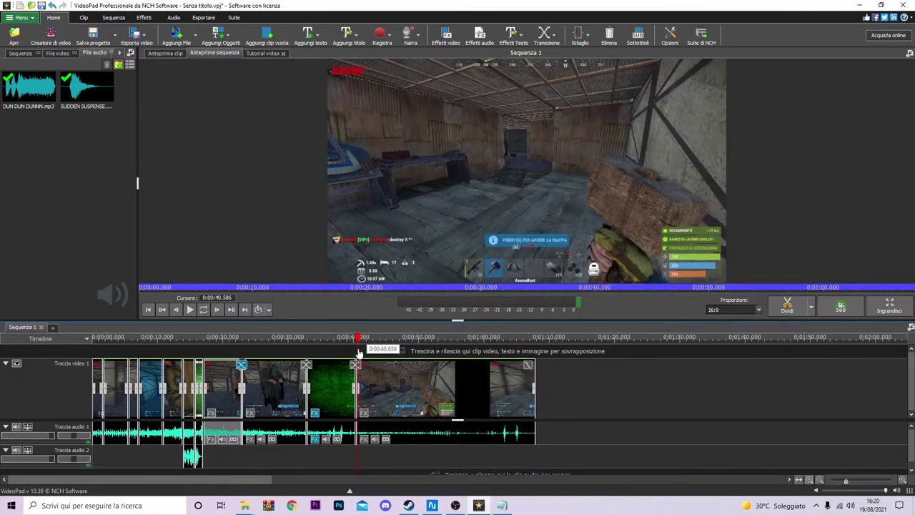
scroll(400, 401, down, 1)
scroll(29, 399, up, 2)
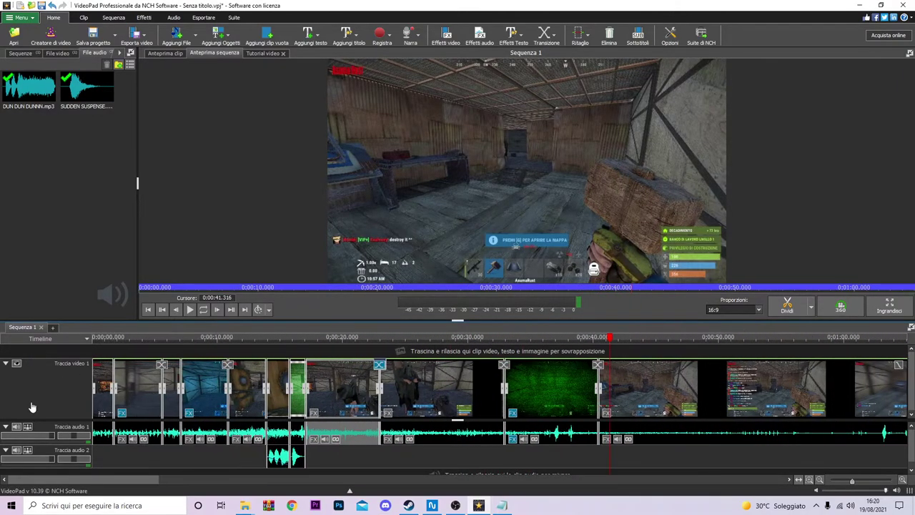
drag(609, 342, 79, 338)
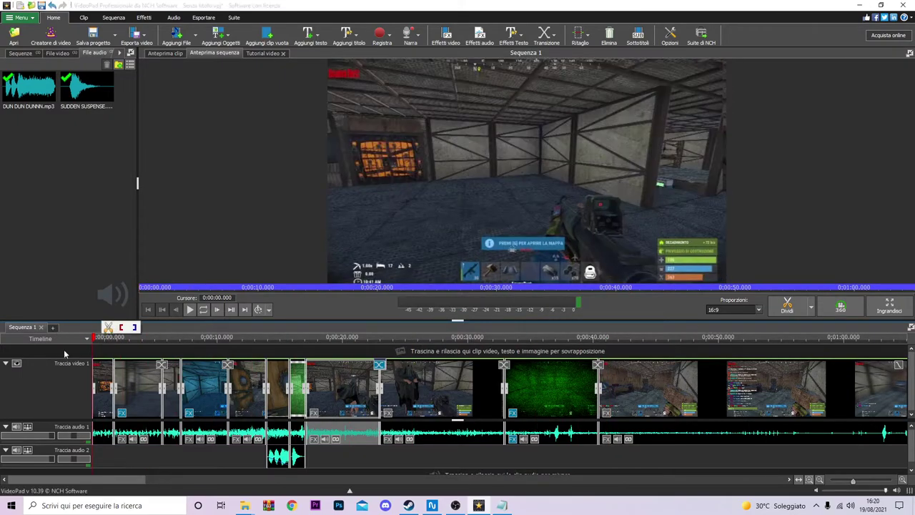
scroll(71, 421, up, 2)
Start importing a media file and browse to the YT-SUPER CARTELLA folder on the Desktop
click(12, 39)
click(39, 57)
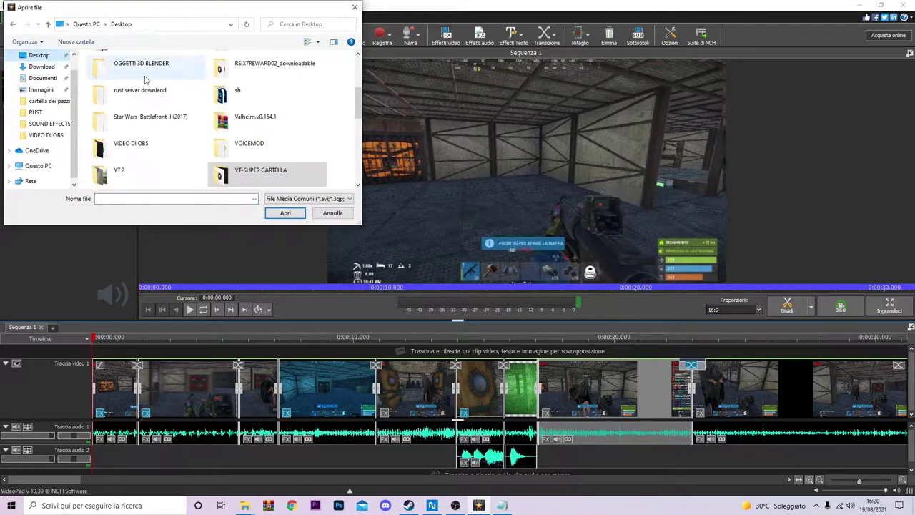
double_click(236, 171)
scroll(205, 144, down, 3)
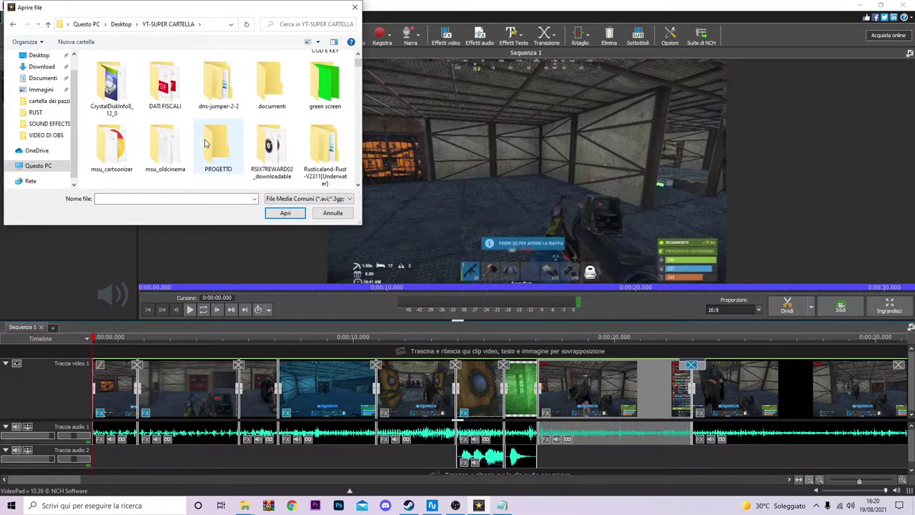
scroll(204, 144, up, 3)
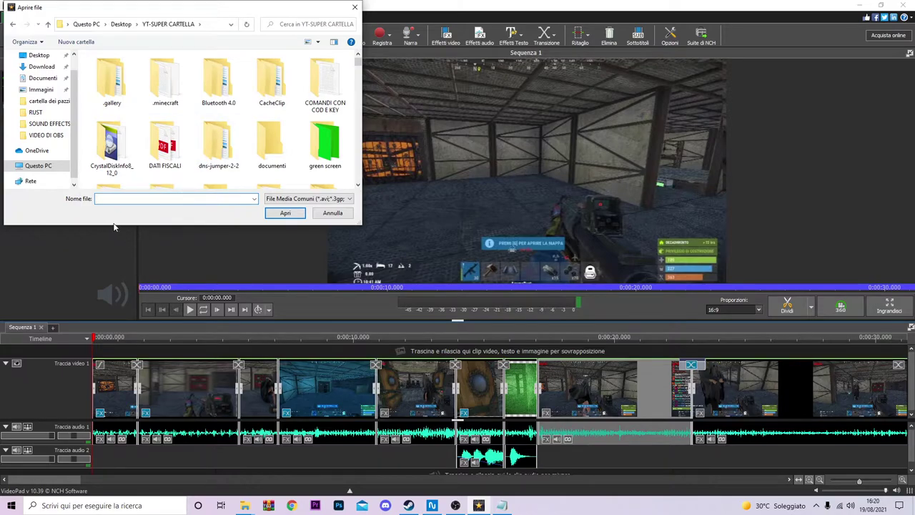
Find LA VERA INTRO.mp4 among the folder's files and import it into the project
text(INTRO)
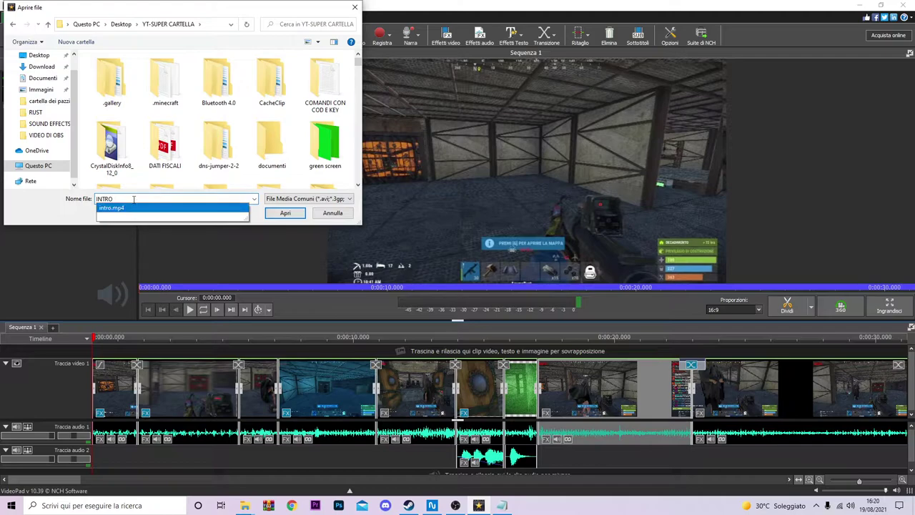
scroll(190, 163, down, 10)
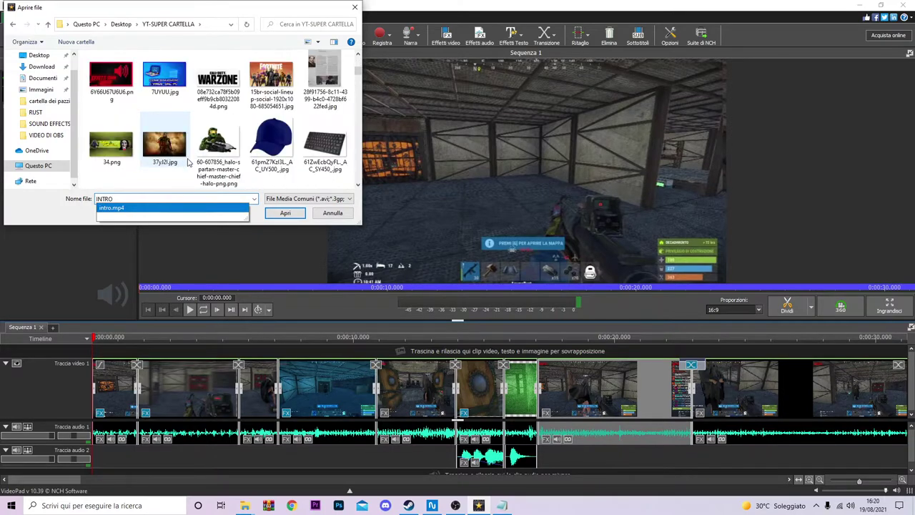
scroll(190, 163, down, 10)
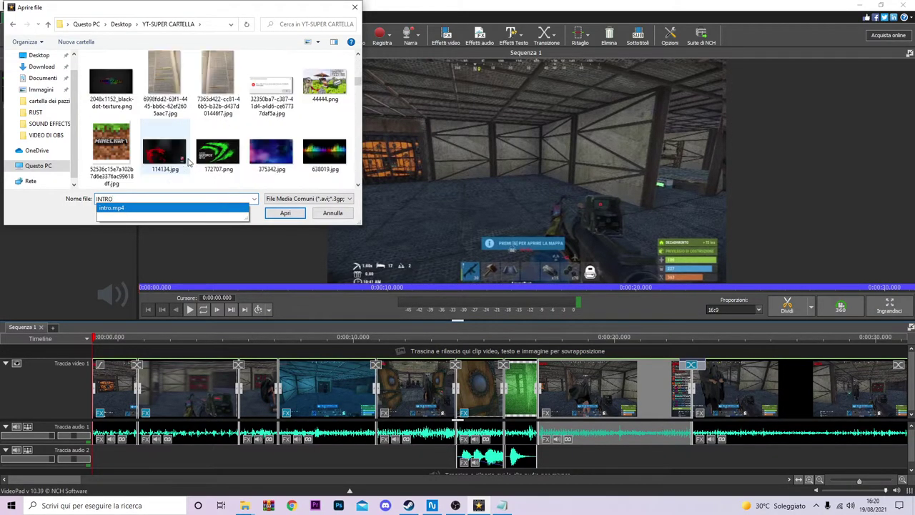
scroll(190, 163, down, 10)
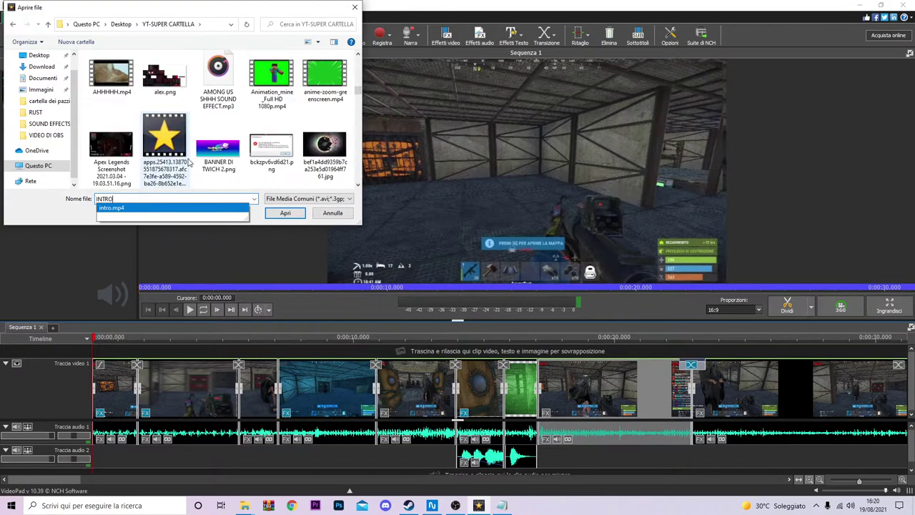
scroll(190, 163, down, 10)
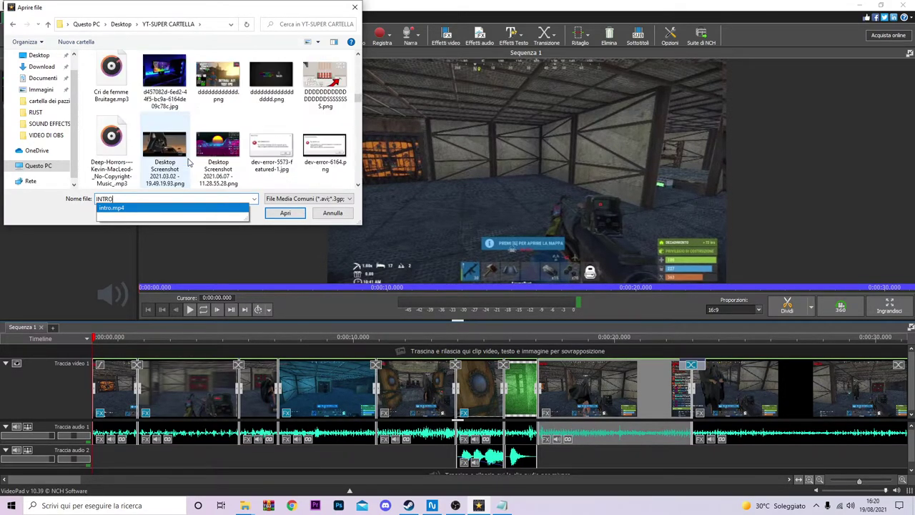
scroll(190, 163, down, 10)
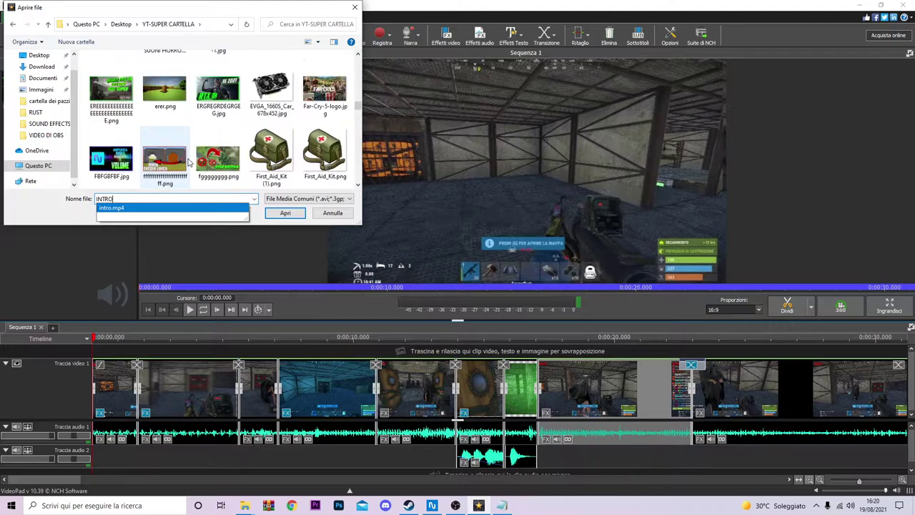
scroll(190, 163, down, 10)
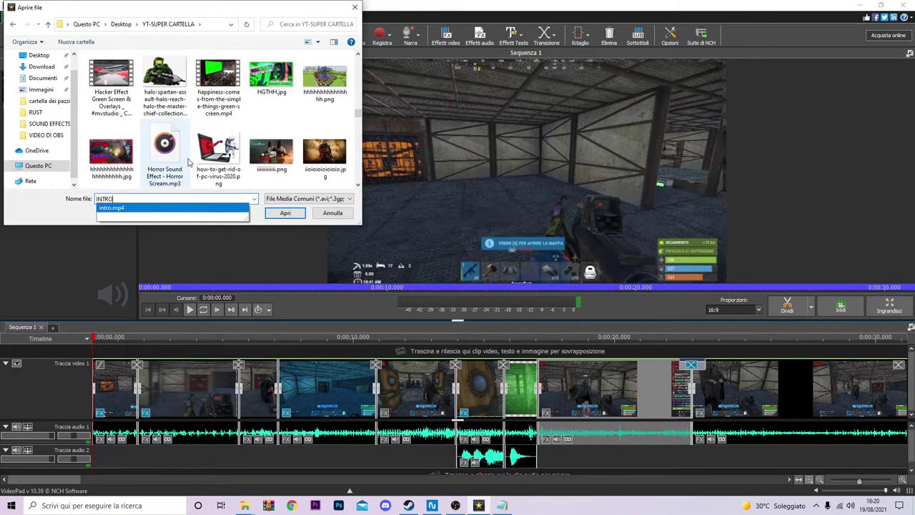
scroll(190, 163, down, 3)
scroll(190, 163, up, 1)
scroll(189, 163, down, 3)
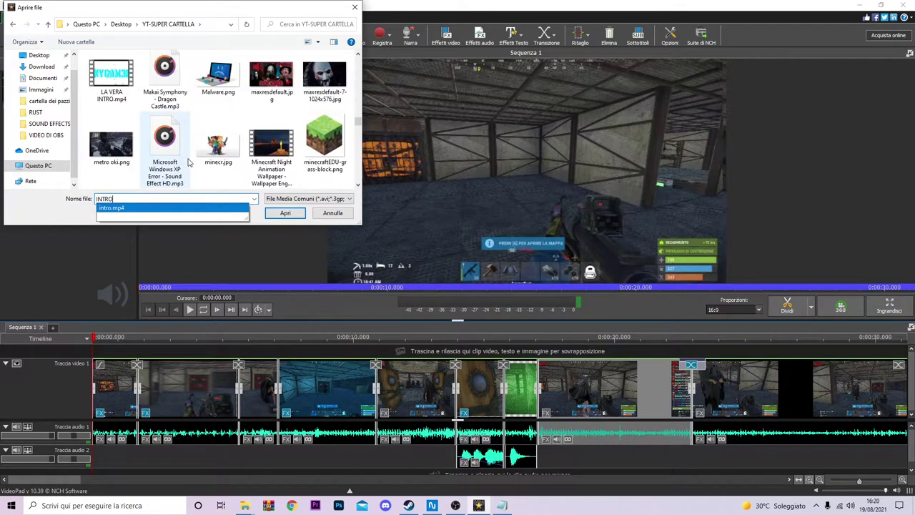
click(111, 77)
click(274, 210)
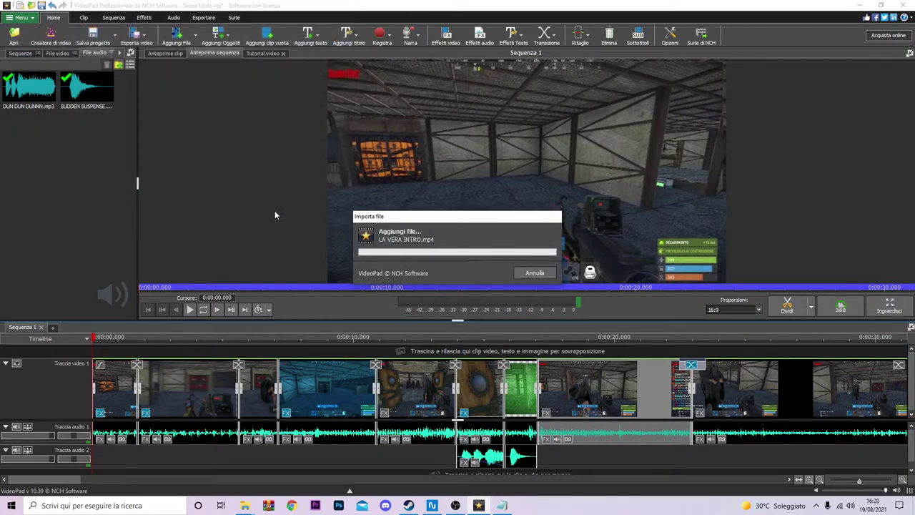
Place LA VERA INTRO.mp4 on video track 1, play the opening, and move the intro farther along the track
drag(149, 274, 138, 409)
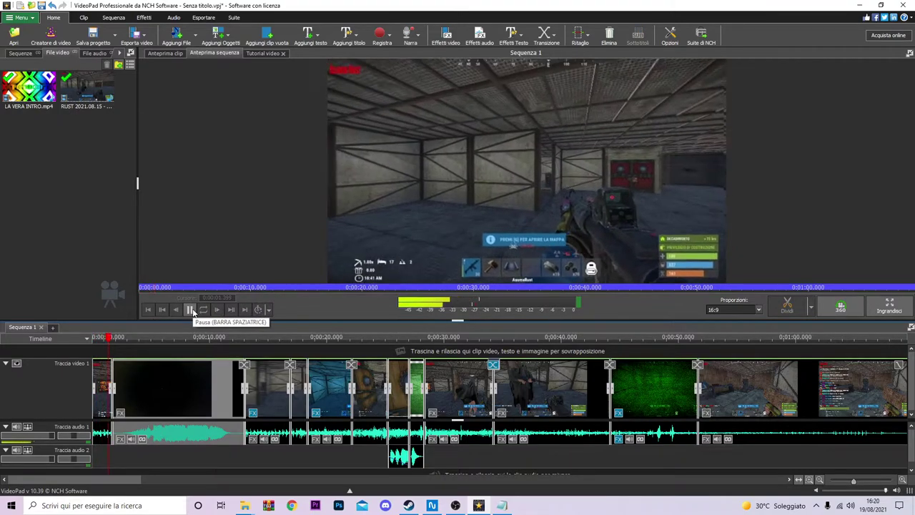
click(189, 312)
drag(126, 341, 306, 339)
drag(198, 390, 388, 394)
Move the opening gameplay clips to the start of video track 1 and close the gaps so the intro directly follows them
drag(280, 387, 182, 393)
scroll(155, 392, up, 2)
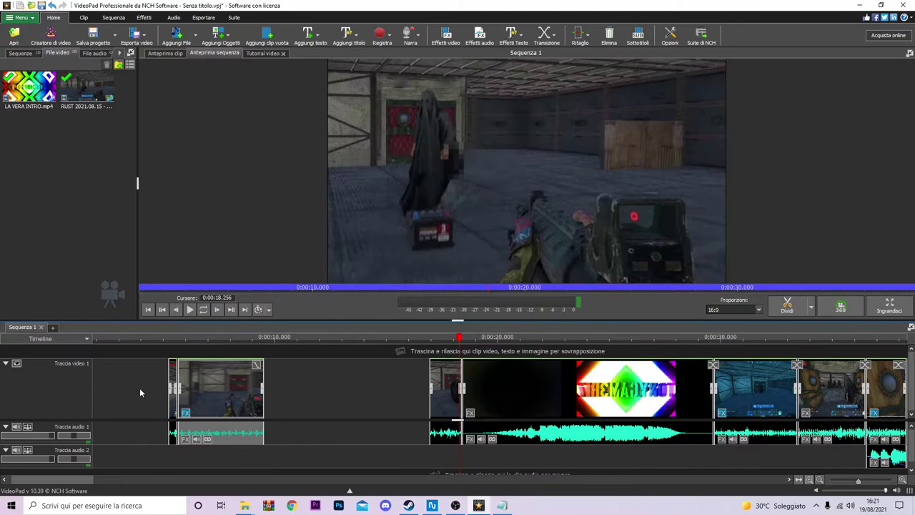
drag(173, 379, 136, 382)
drag(211, 380, 125, 387)
scroll(281, 394, down, 3)
scroll(174, 394, up, 2)
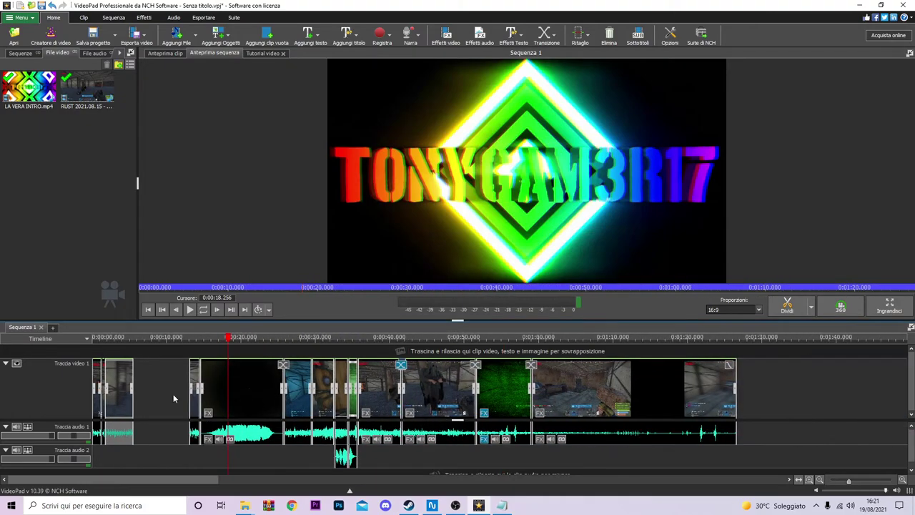
drag(188, 377, 210, 382)
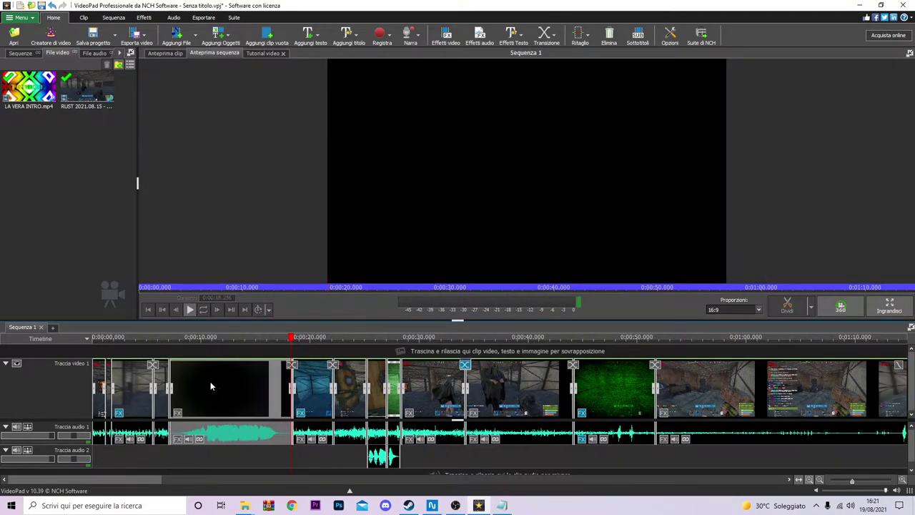
Play the first second of the rearranged sequence twice and return the playhead to 0:00:00.000
scroll(267, 349, down, 2)
key(Home)
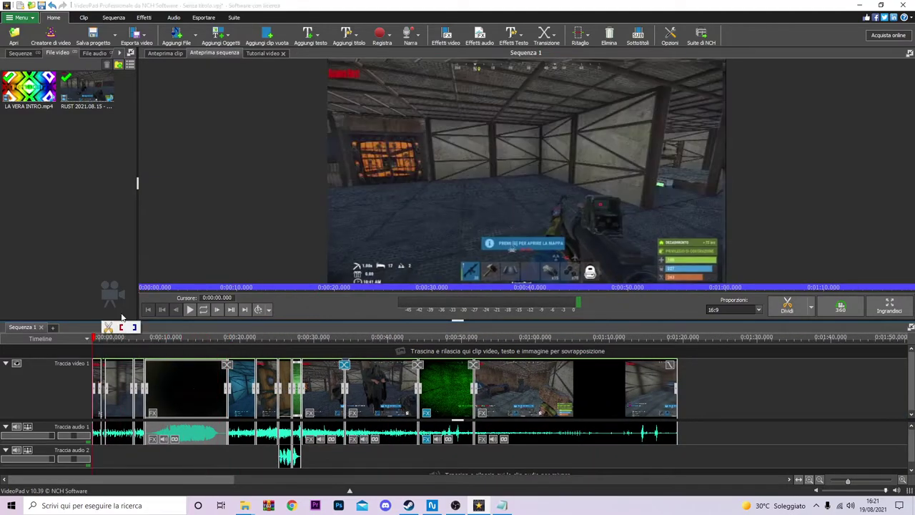
click(190, 309)
click(189, 309)
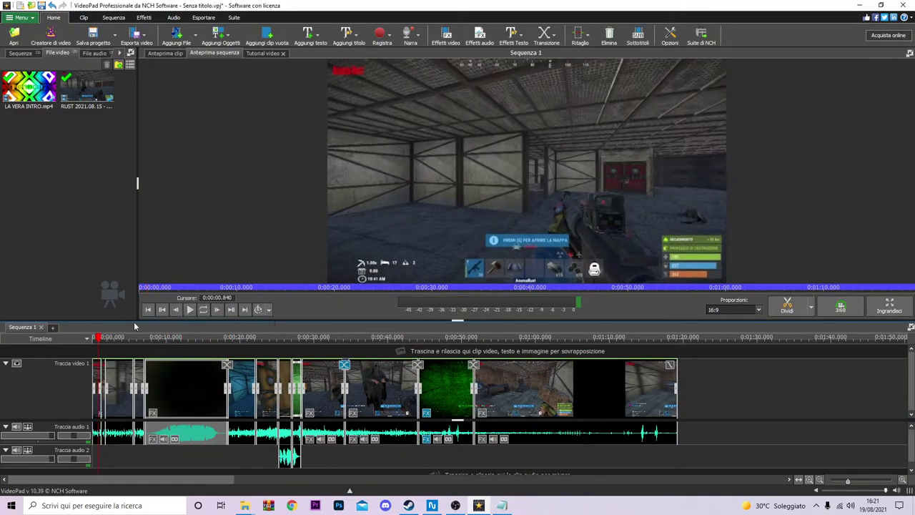
scroll(72, 367, up, 3)
scroll(72, 366, up, 2)
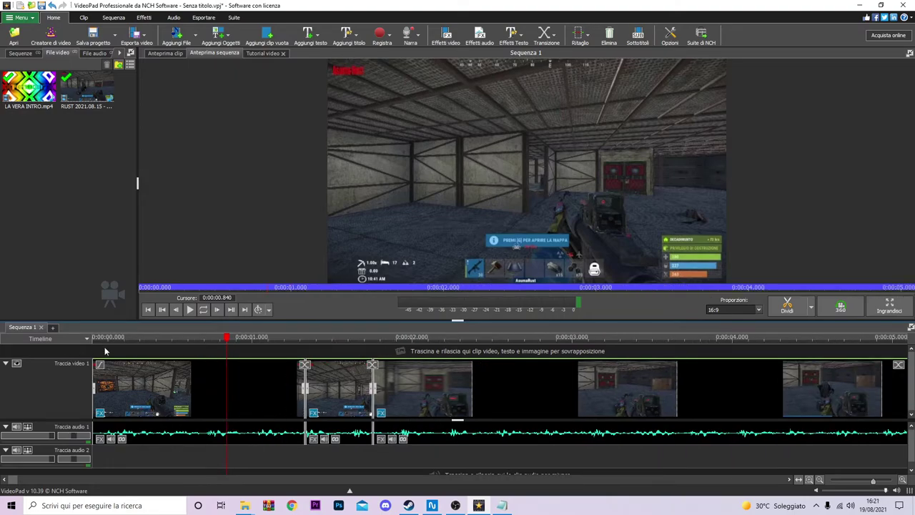
click(206, 344)
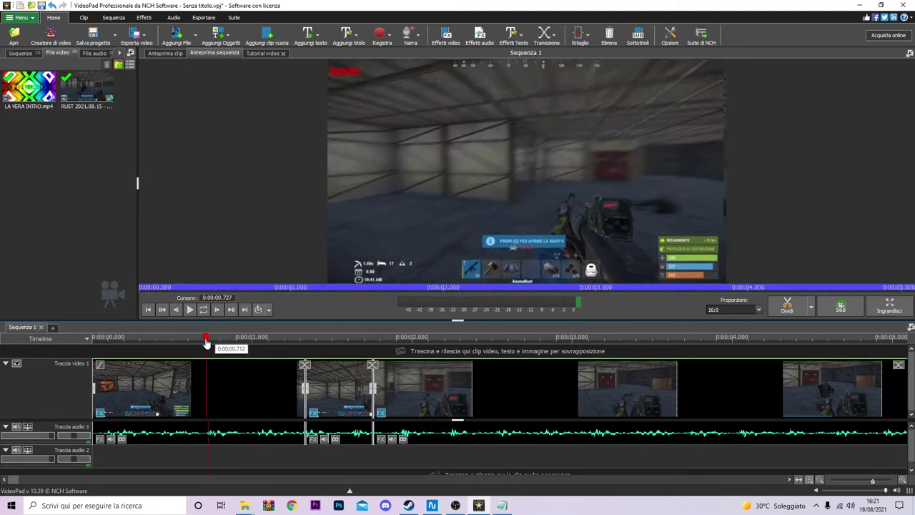
click(147, 309)
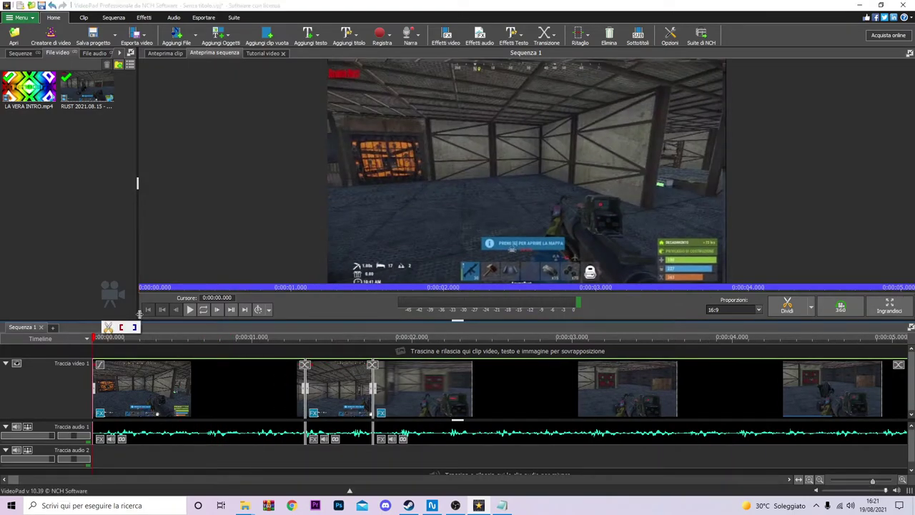
click(189, 309)
click(189, 309)
drag(204, 343, 68, 343)
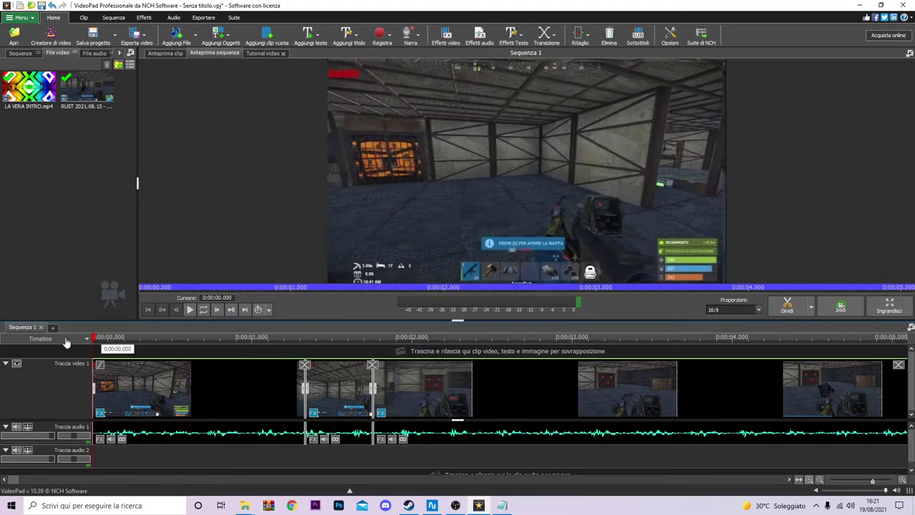
Add a fade-in to the first clip on video track 1 and shorten it to about 0.27 seconds
scroll(51, 379, up, 3)
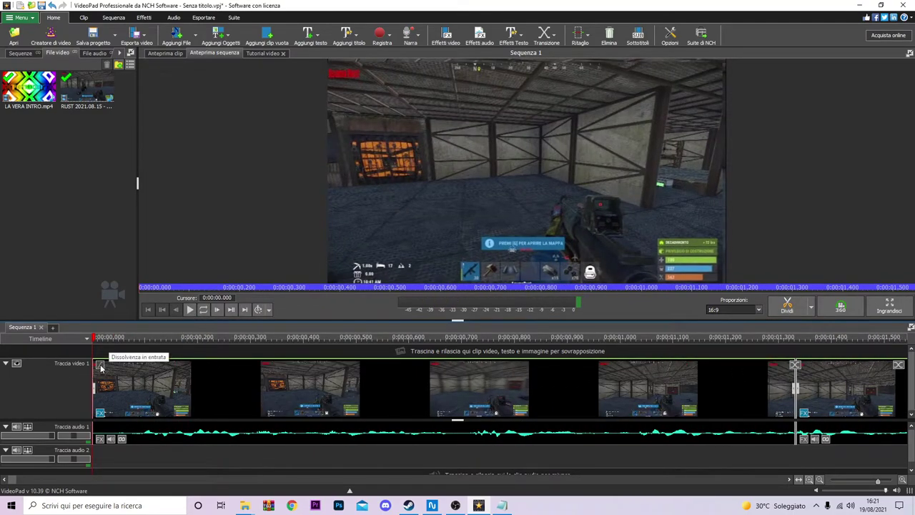
click(100, 365)
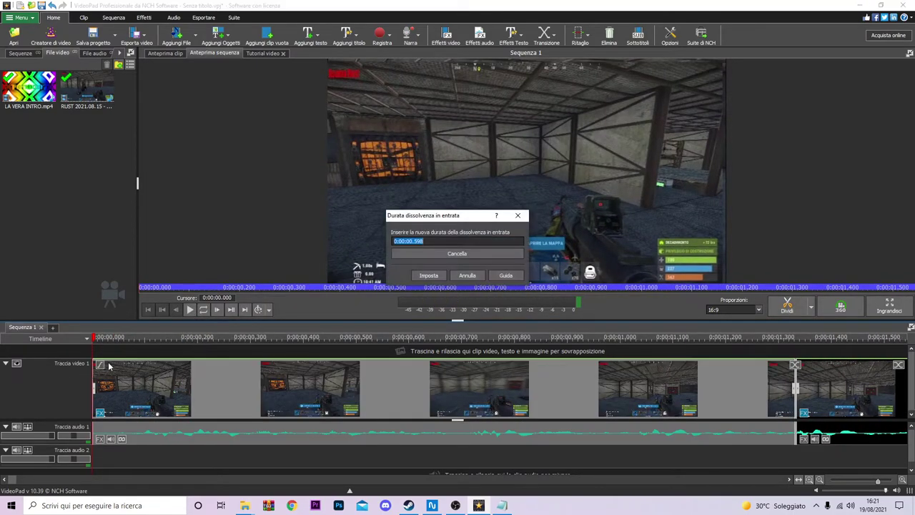
click(428, 276)
drag(405, 363, 217, 364)
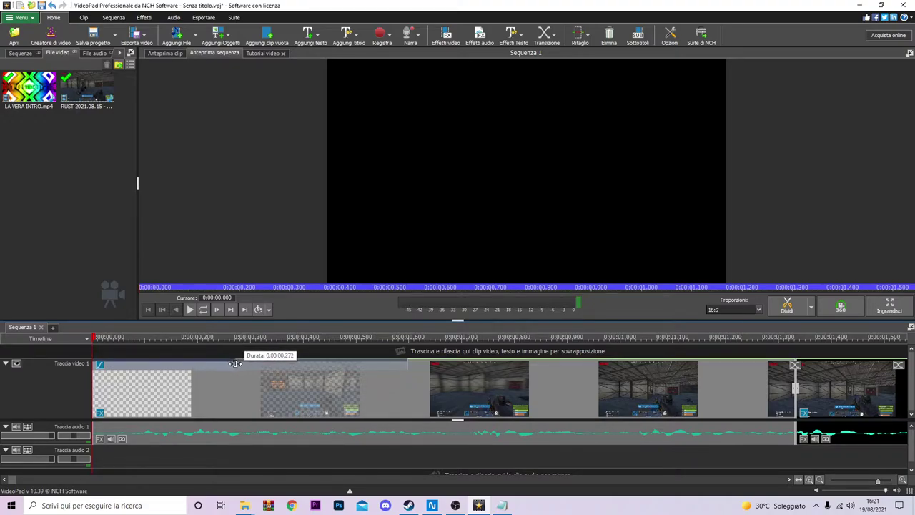
Play the sequence from the start through the fade-in and the intro, pausing at about 0:00:17
scroll(250, 364, down, 5)
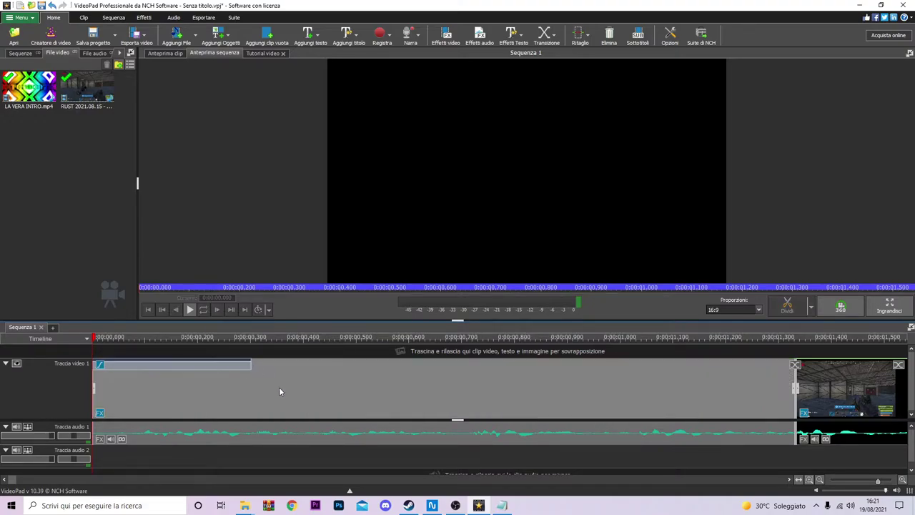
click(191, 309)
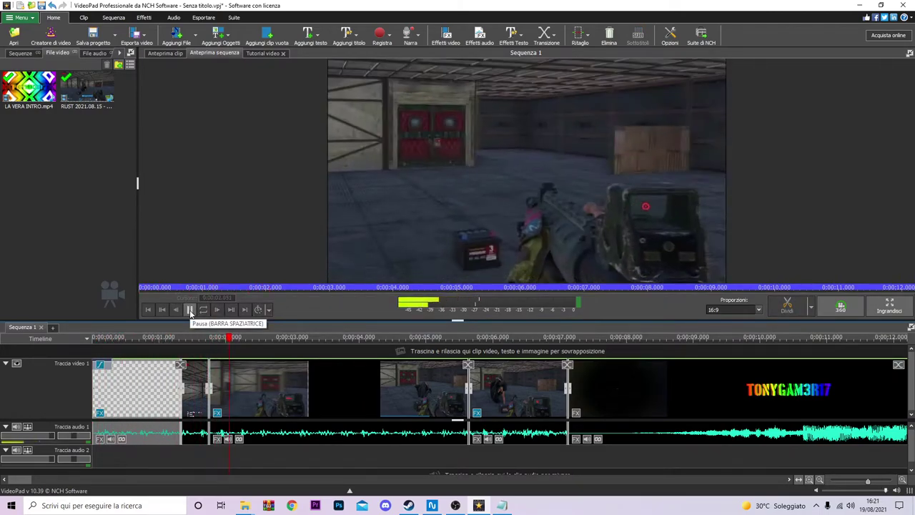
scroll(371, 398, down, 5)
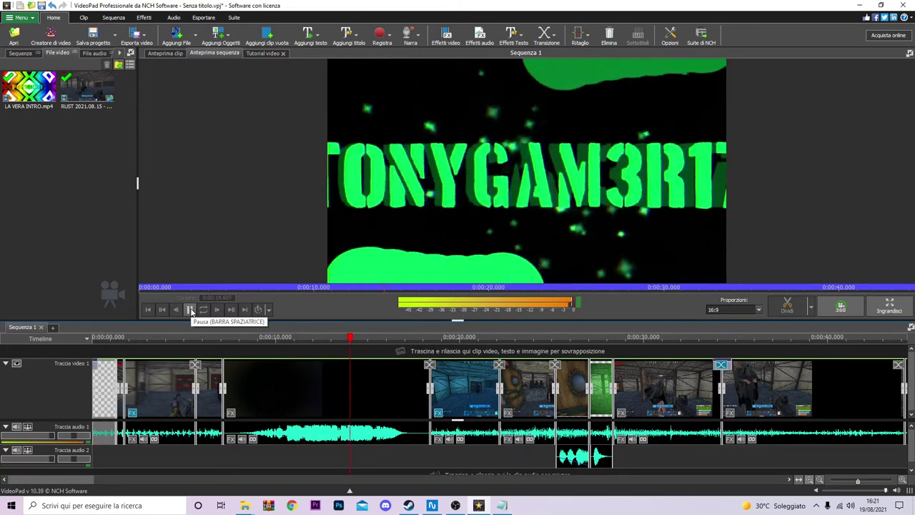
scroll(204, 346, down, 4)
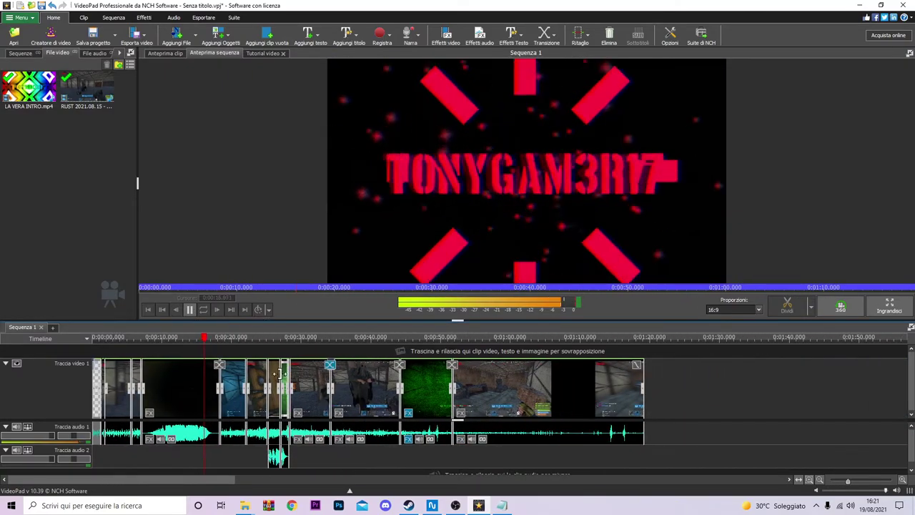
click(189, 309)
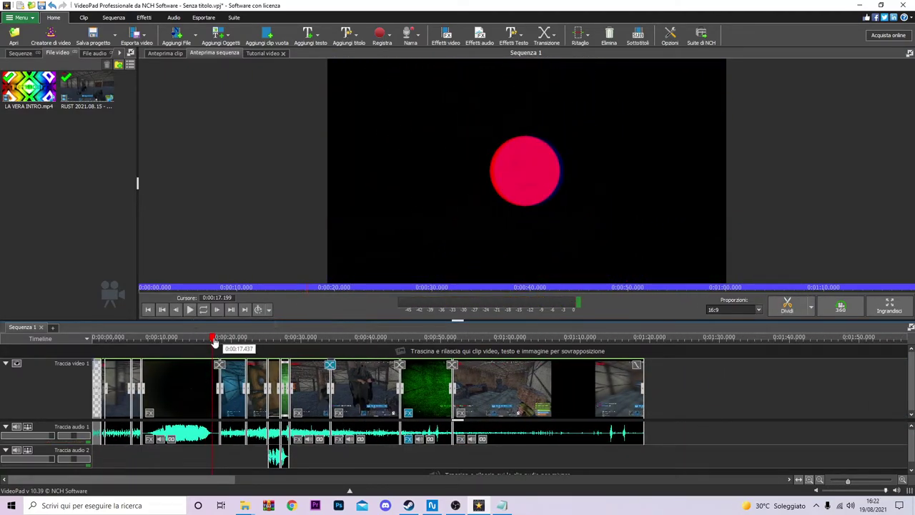
Add a 1-second 3D transition between the intro and the following gameplay clip, using freeze frames instead of moving the clip
click(217, 342)
scroll(228, 354, up, 4)
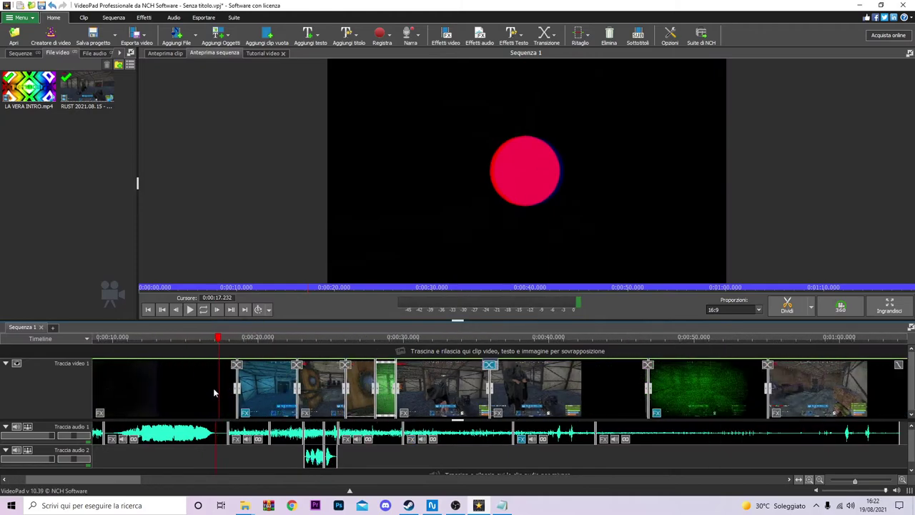
click(245, 366)
scroll(386, 324, down, 3)
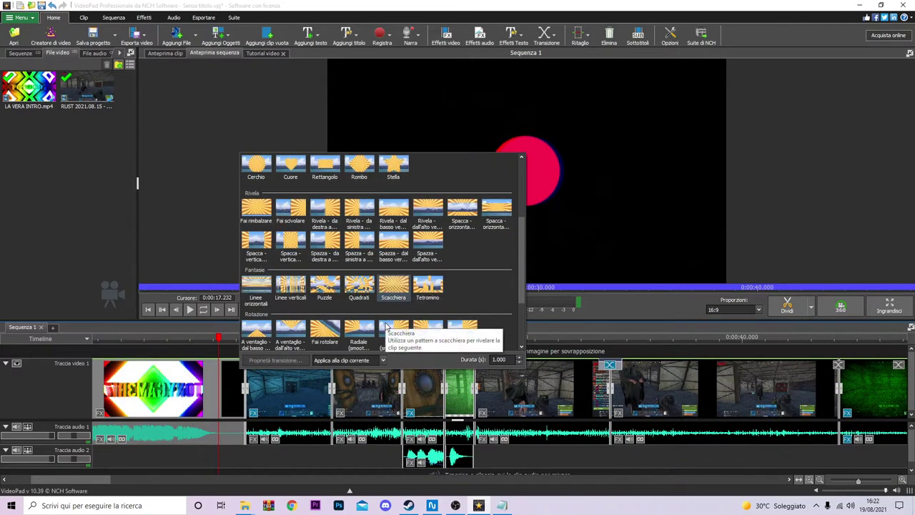
scroll(370, 308, down, 3)
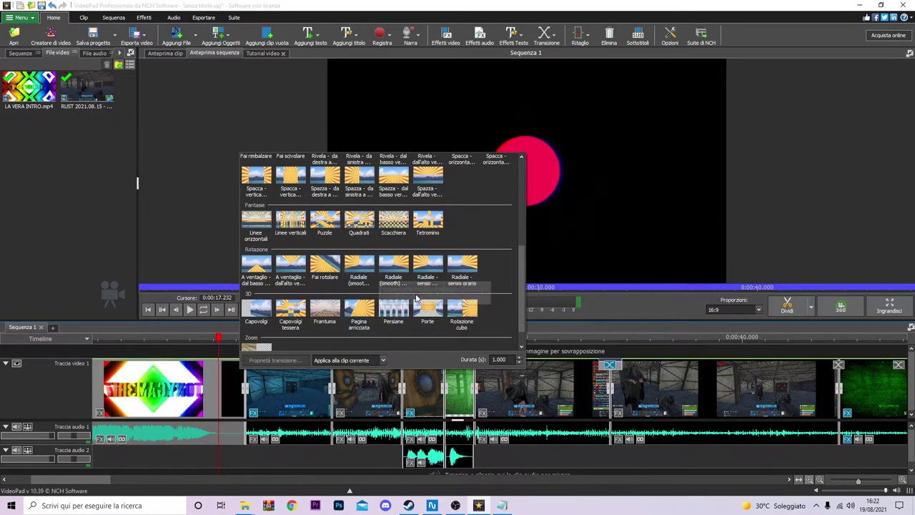
scroll(417, 307, down, 1)
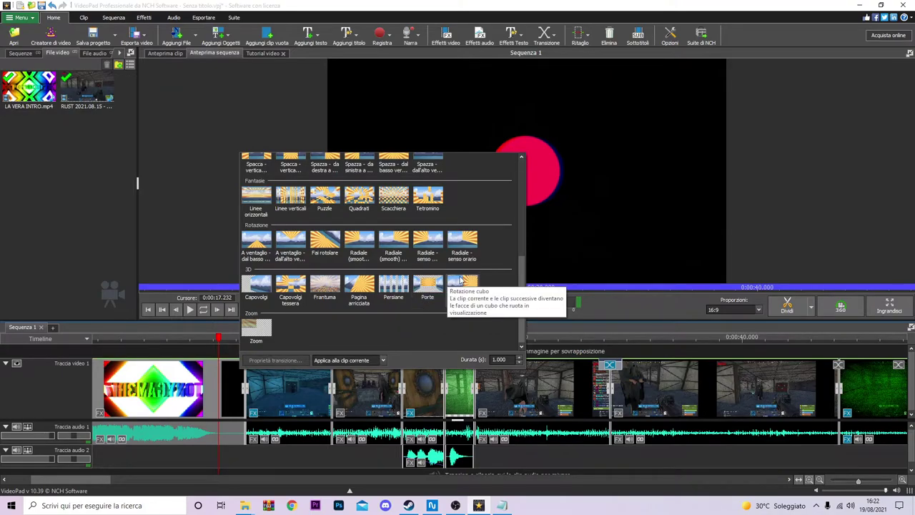
click(297, 283)
click(439, 300)
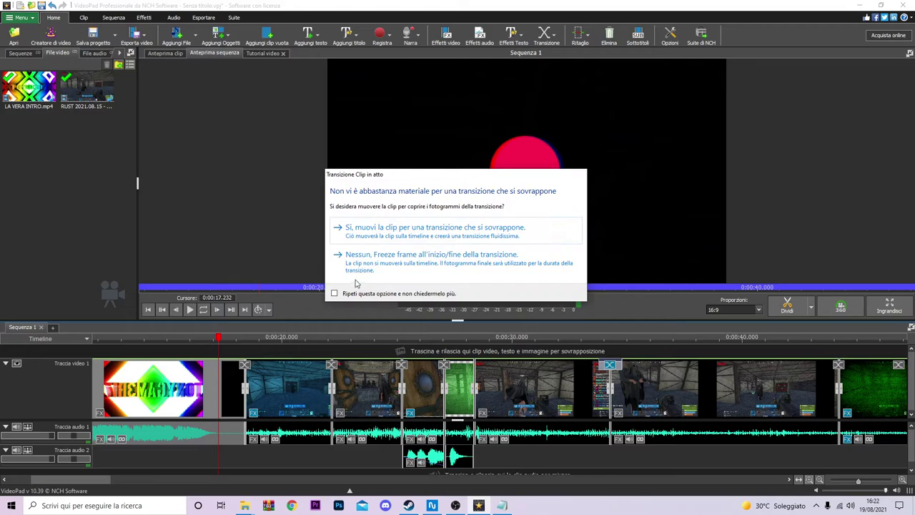
click(379, 268)
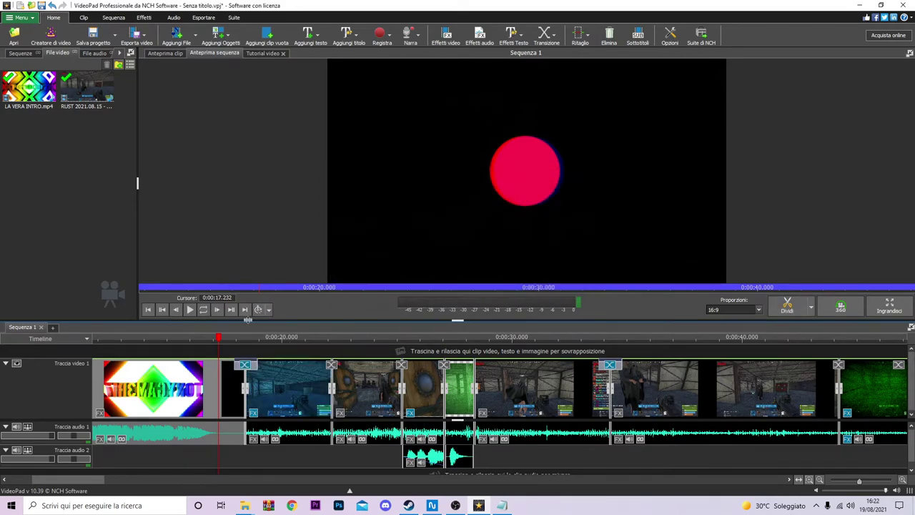
Play from the end of the intro through the new transition and the following clips, pausing at about 0:00:38.9
mouse_move(216, 339)
mouse_down()
mouse_move(245, 339)
mouse_move(223, 339)
mouse_up()
click(189, 312)
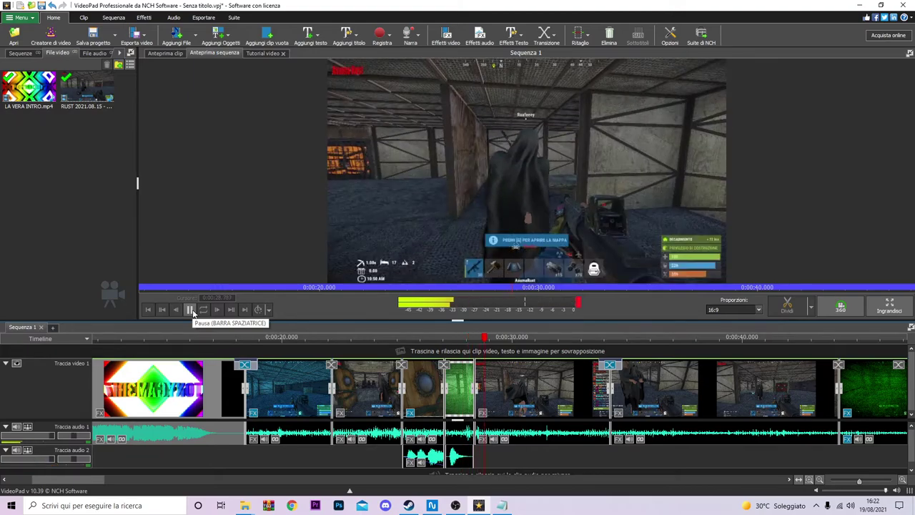
scroll(479, 379, down, 5)
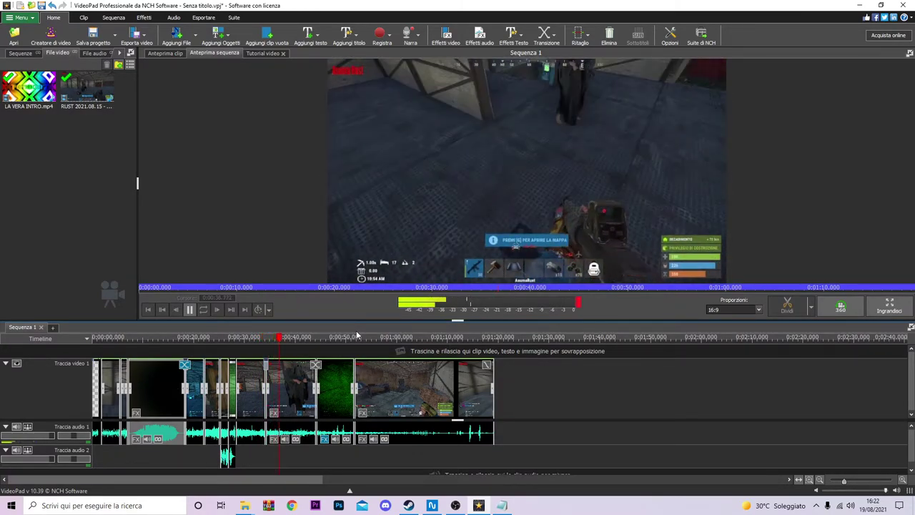
click(190, 309)
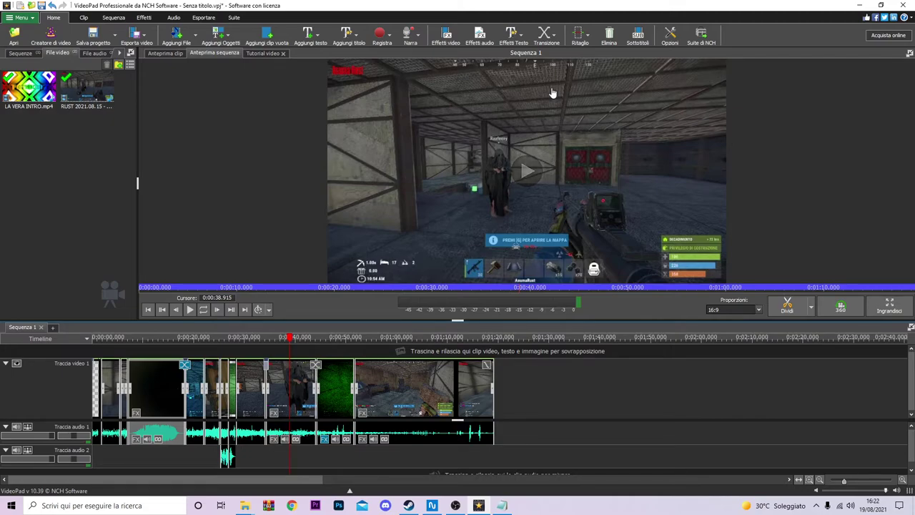
Add a Macchina da scrivere text effect over the gameplay at about 0:00:38.9
click(513, 34)
scroll(643, 136, down, 1)
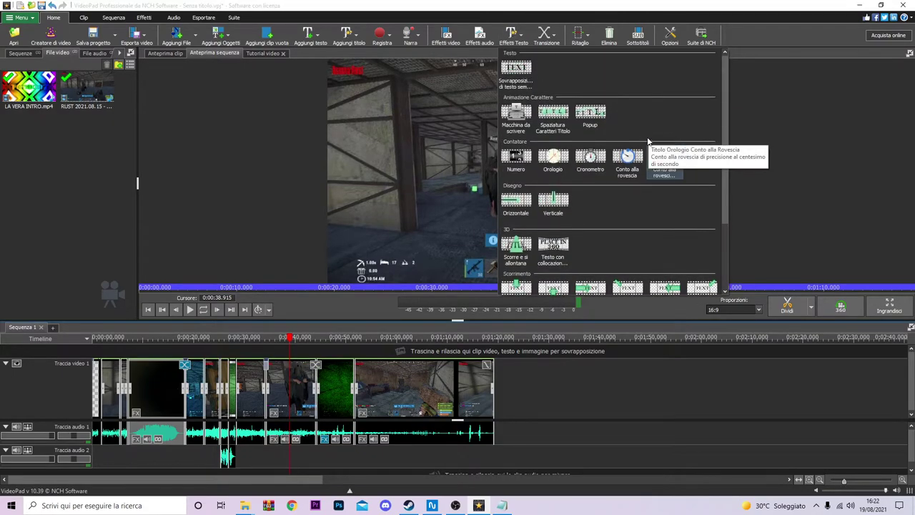
click(518, 110)
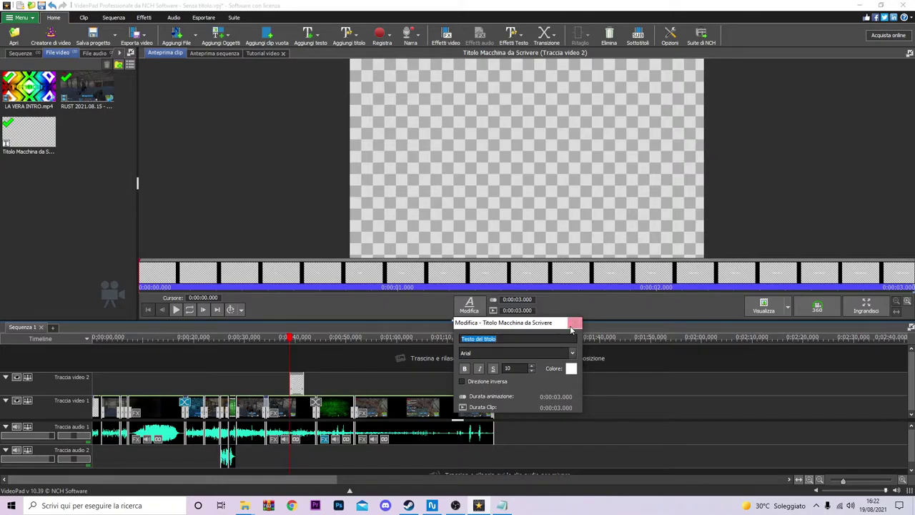
Play the typewriter title from just before its start, then scrub through its animation
mouse_move(291, 340)
mouse_down()
mouse_move(306, 340)
mouse_move(286, 341)
mouse_up()
click(189, 309)
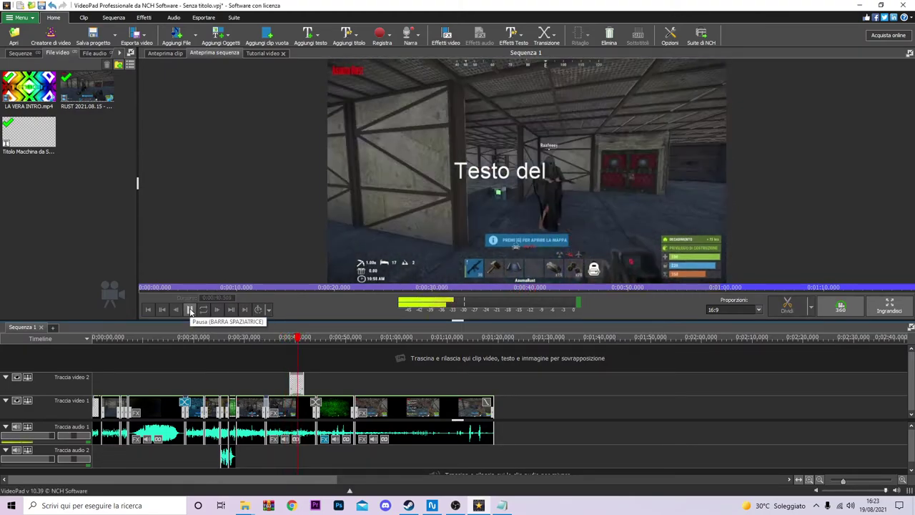
click(190, 310)
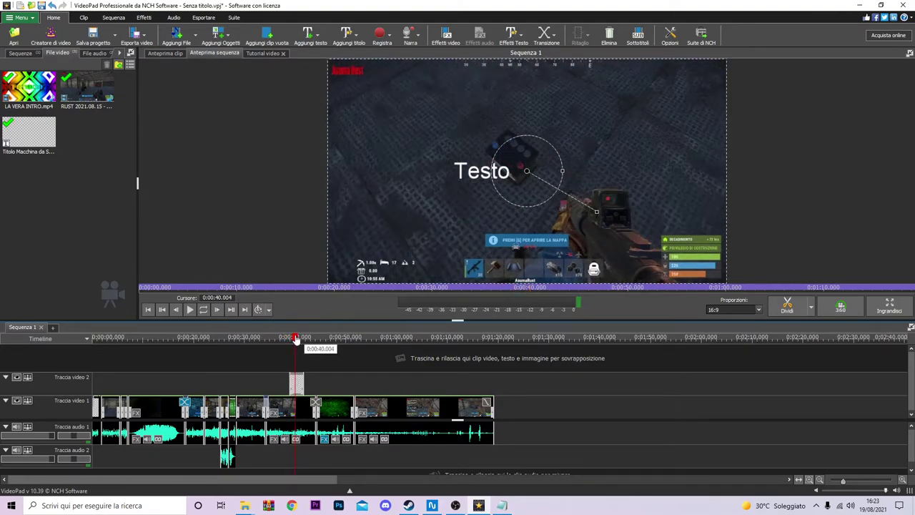
drag(303, 339, 304, 341)
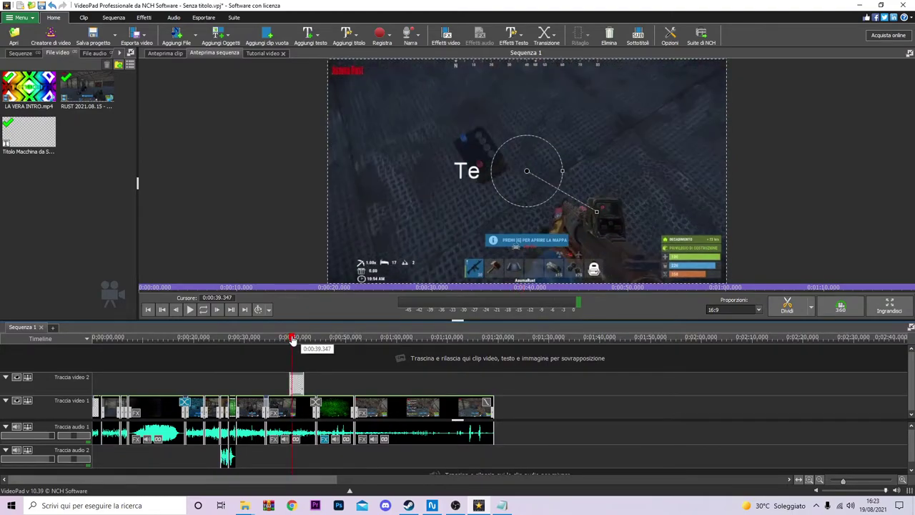
Move the playhead to about 0:00:38.3 and delete the typewriter title from video track 2
mouse_move(298, 339)
mouse_down()
mouse_move(307, 339)
mouse_move(297, 341)
mouse_up()
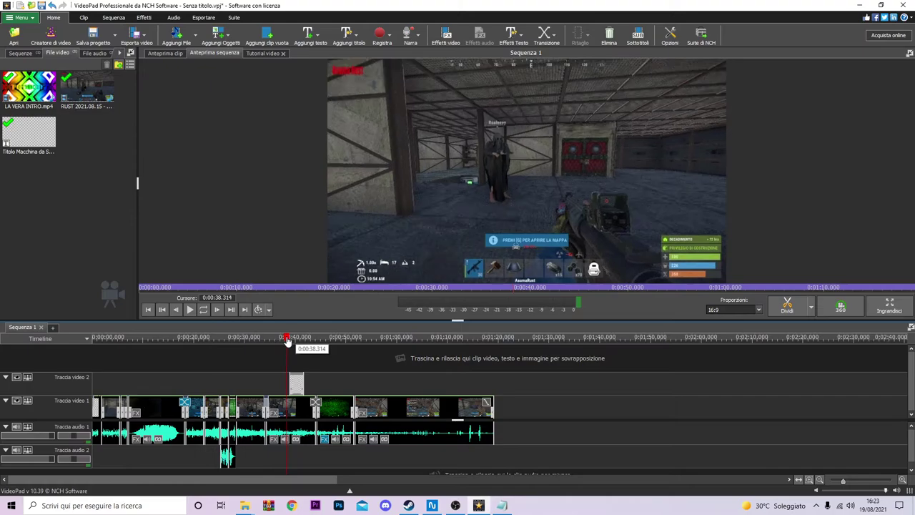
right_click(303, 384)
click(316, 367)
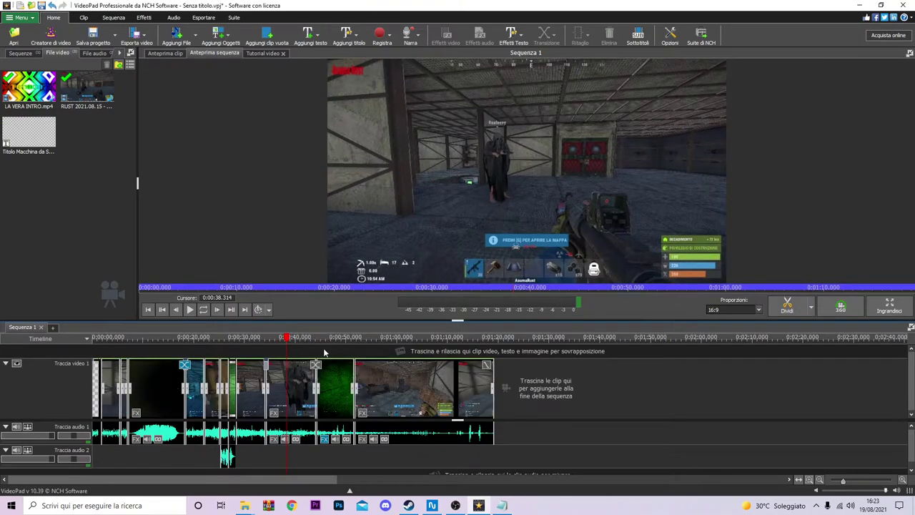
Add an Orologio text effect over the gameplay at about 0:00:38.3 with its default settings
click(512, 41)
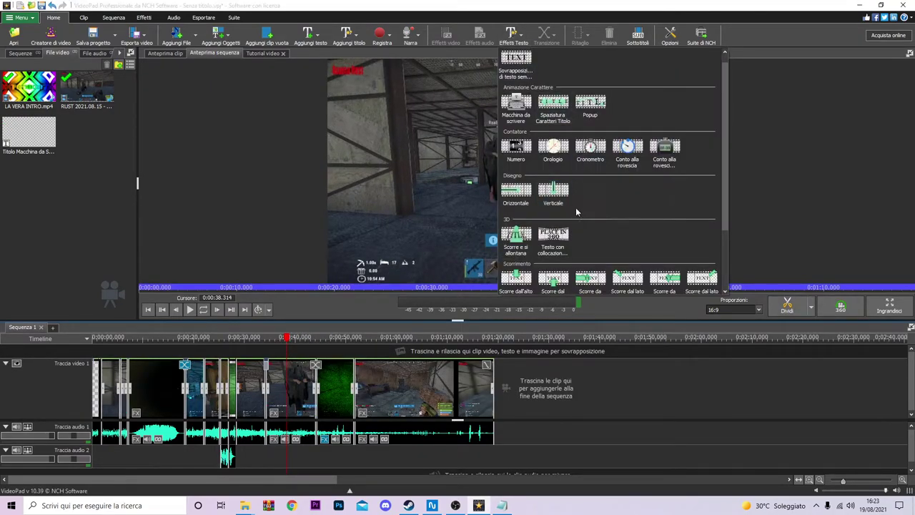
click(553, 147)
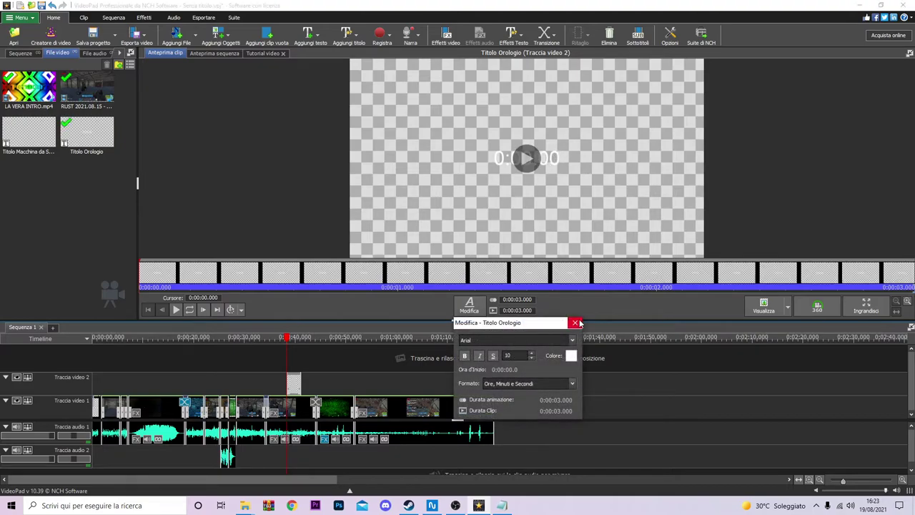
click(576, 322)
Play the clock title from just before its start, pausing at about 0:00:40.7
mouse_move(287, 342)
mouse_down()
mouse_move(297, 341)
mouse_move(281, 342)
mouse_up()
click(190, 310)
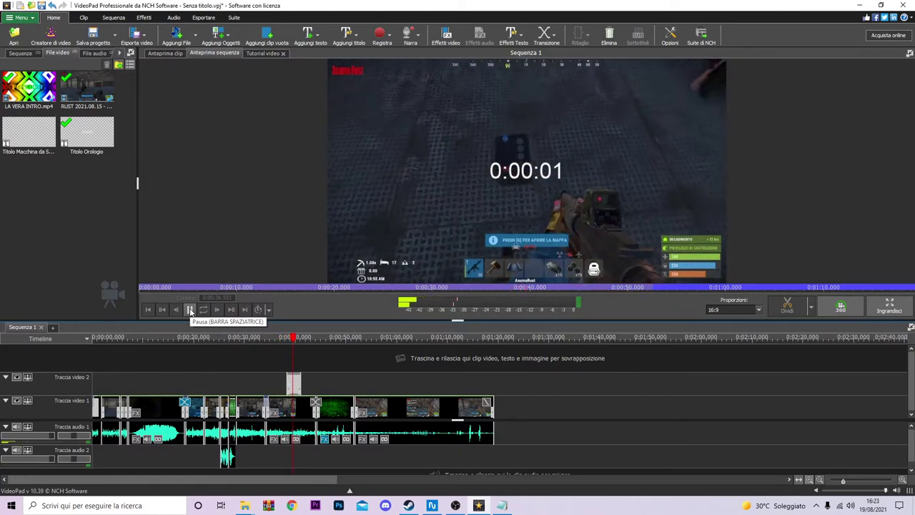
click(190, 310)
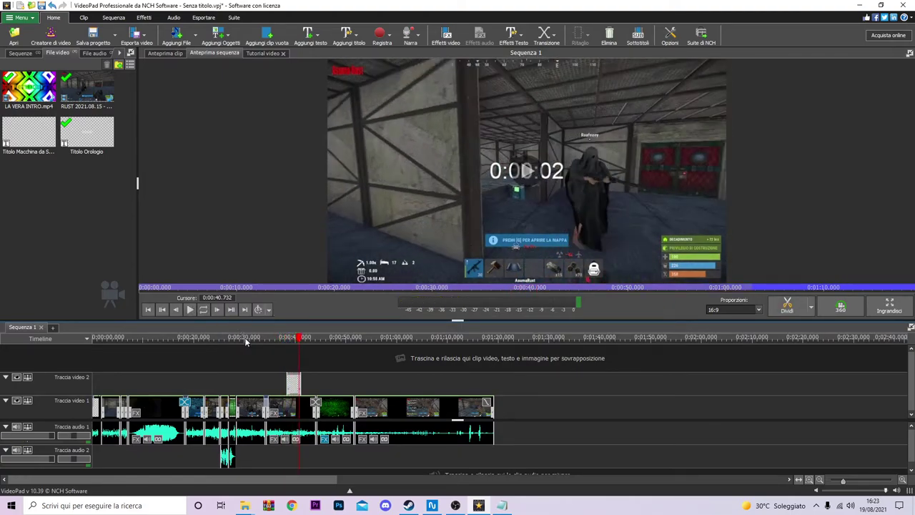
scroll(358, 372, up, 3)
click(291, 381)
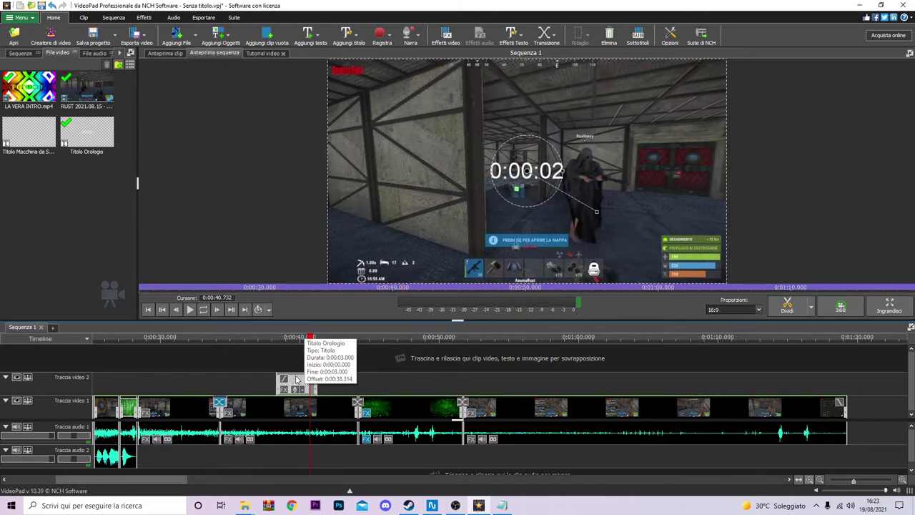
click(284, 390)
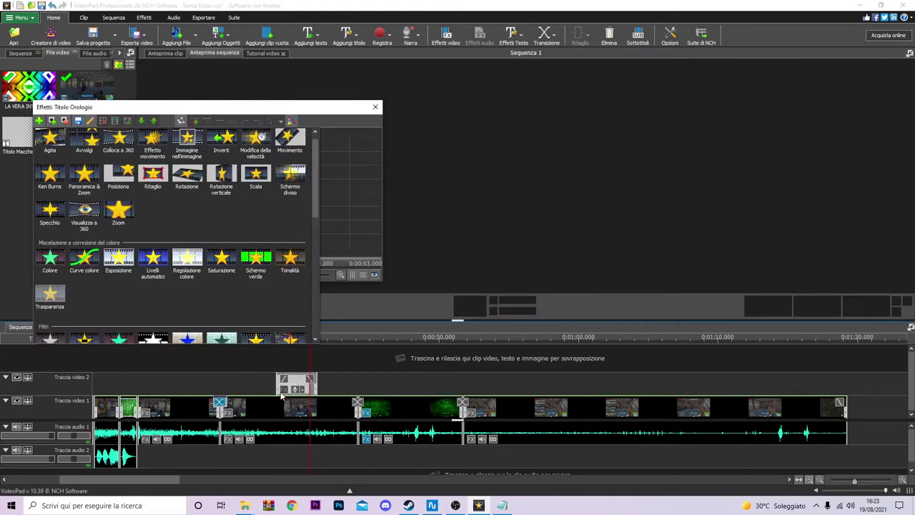
click(505, 155)
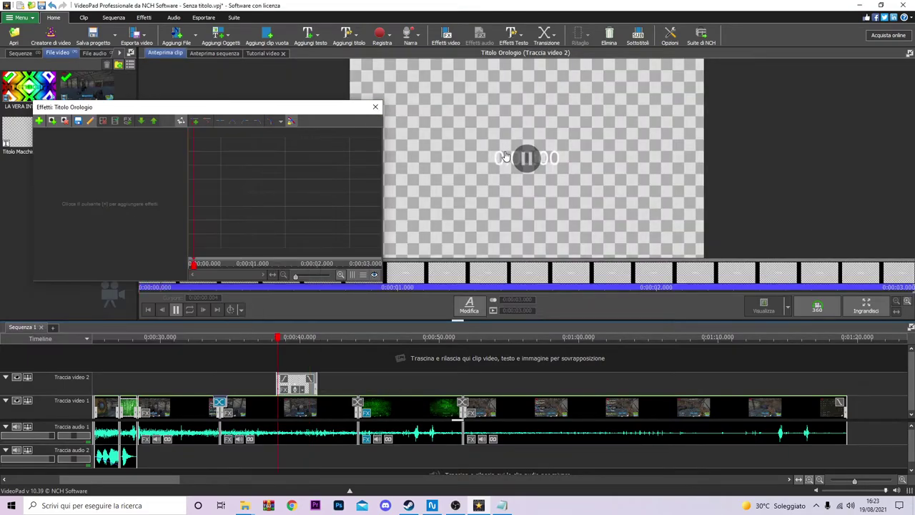
click(376, 106)
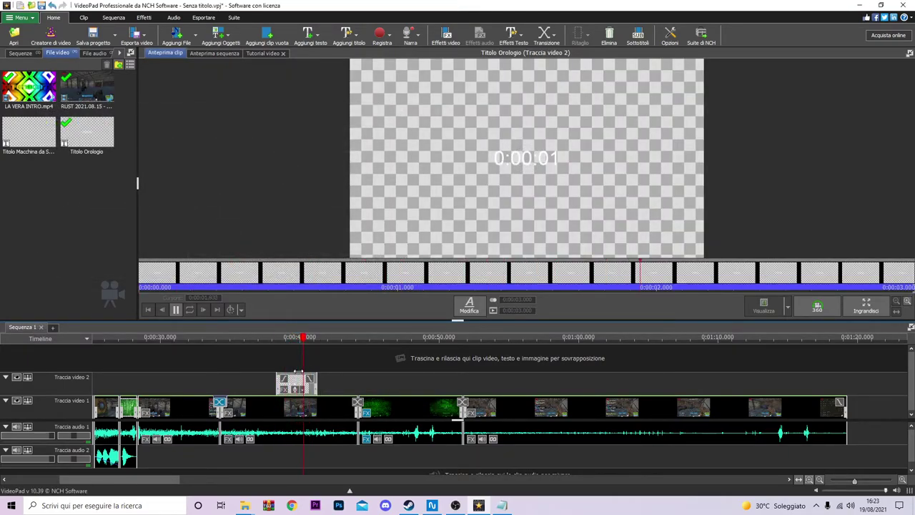
Set the clock title's animation duration to 5 seconds, keeping the hours, minutes and seconds format
click(471, 306)
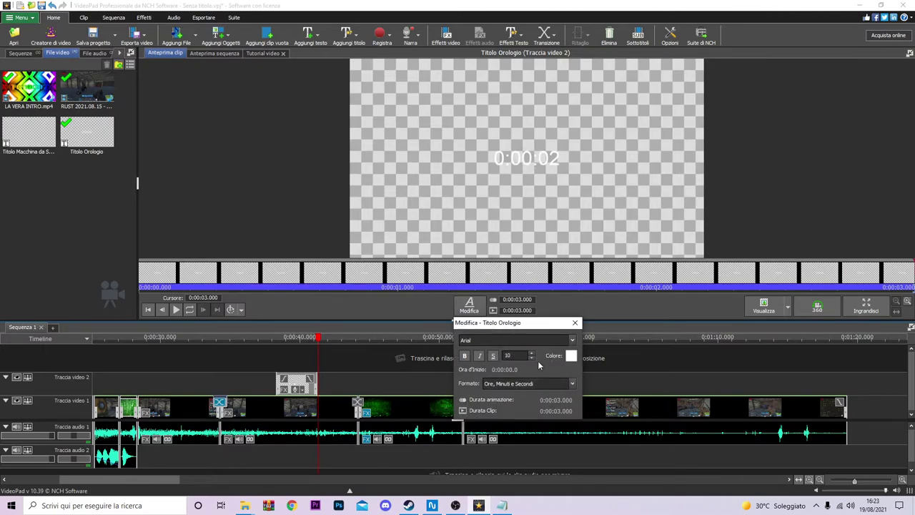
click(573, 384)
click(575, 387)
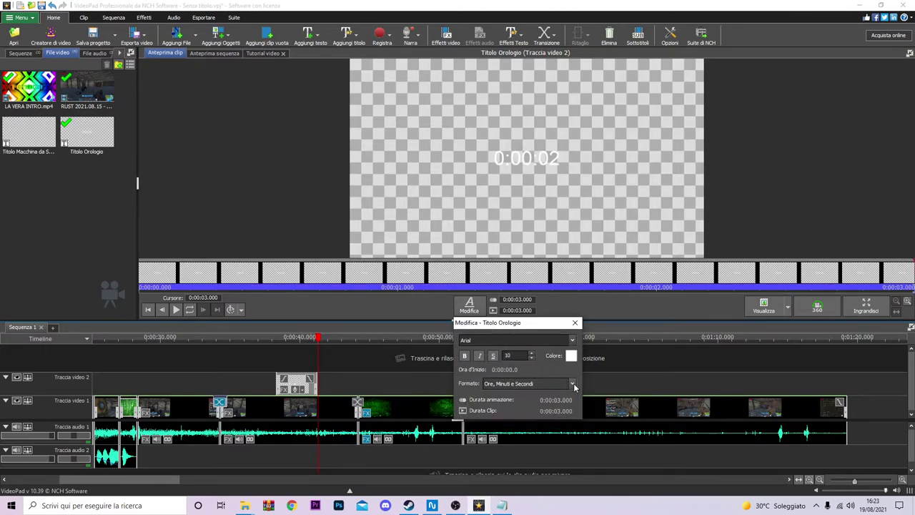
click(557, 399)
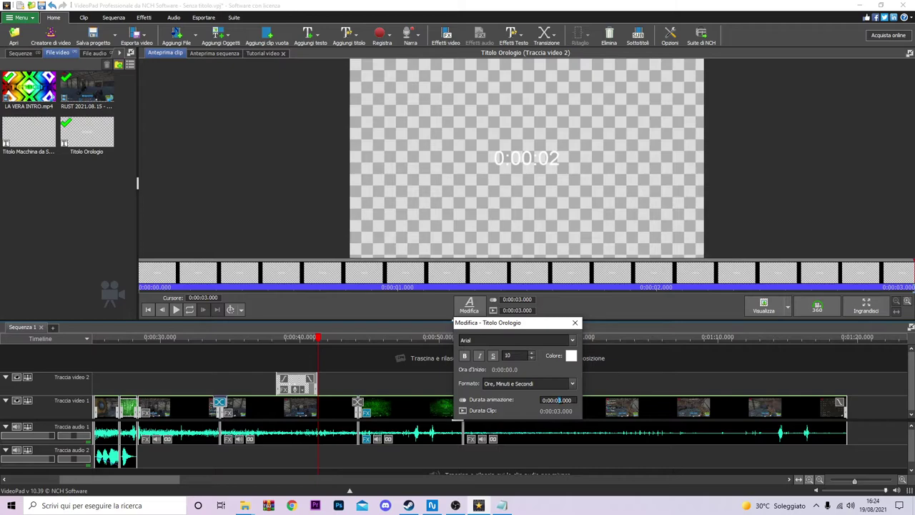
click(576, 324)
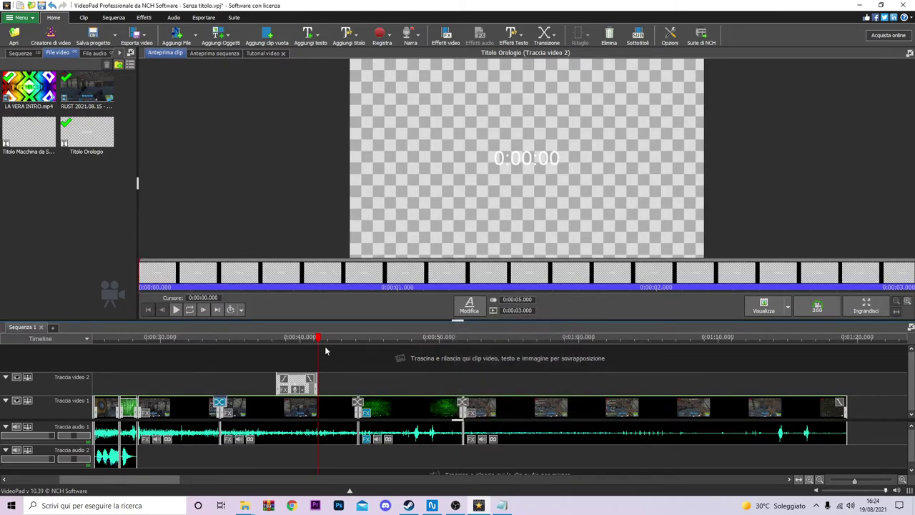
Extend the clock title on video track 2 so it ends where the green-tinted clip on video track 1 begins
click(316, 339)
mouse_move(316, 339)
mouse_down()
mouse_move(276, 339)
mouse_move(320, 333)
mouse_up()
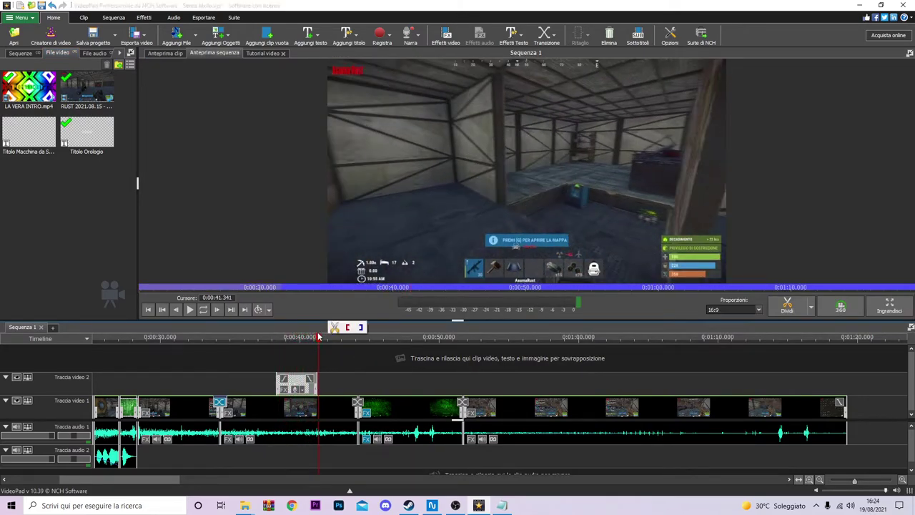
scroll(320, 385, up, 2)
click(296, 337)
drag(317, 383, 408, 378)
drag(292, 339, 364, 337)
scroll(363, 383, down, 2)
mouse_move(385, 391)
mouse_down()
mouse_move(378, 399)
mouse_move(377, 391)
mouse_up()
Move the clock title into the upper-left corner of the video frame, checking it at about 0:00:42.5
mouse_move(363, 339)
mouse_down()
mouse_move(337, 337)
mouse_move(356, 337)
mouse_up()
drag(518, 177, 501, 190)
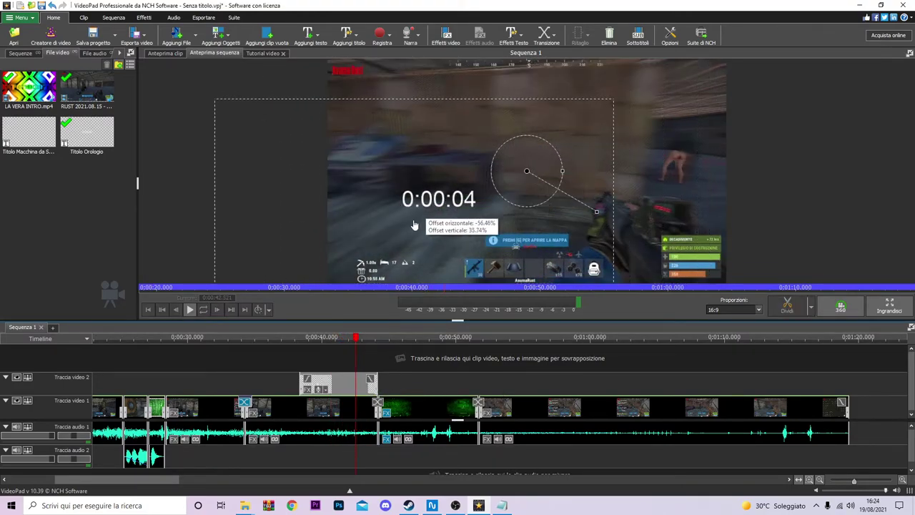
drag(383, 262, 387, 119)
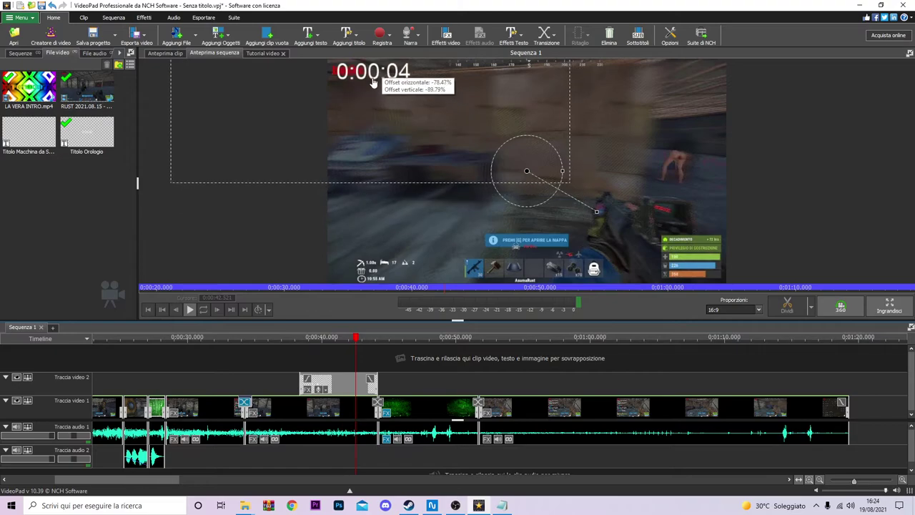
drag(367, 83, 367, 83)
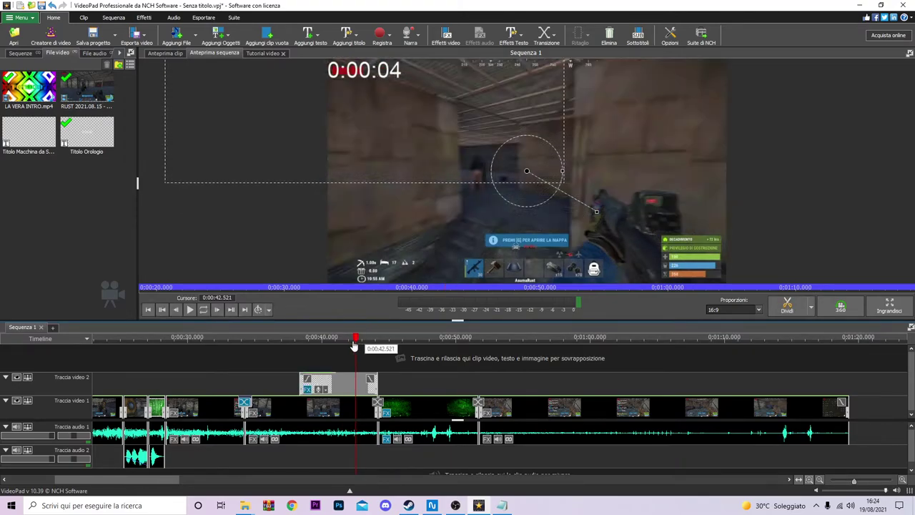
Play the repositioned clock title and the start of the green-tinted clip after it, pausing at about 0:00:46
drag(355, 345, 286, 346)
click(190, 309)
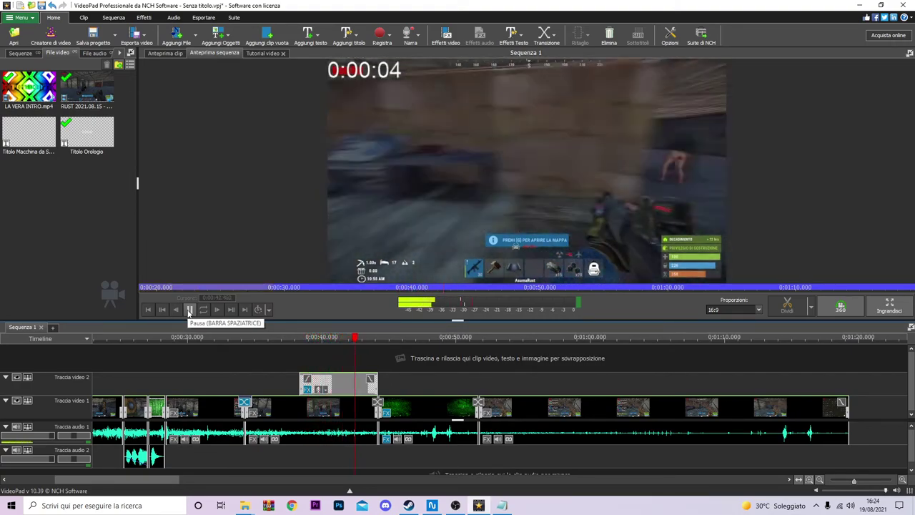
click(190, 309)
click(374, 340)
scroll(379, 342, down, 3)
key(space)
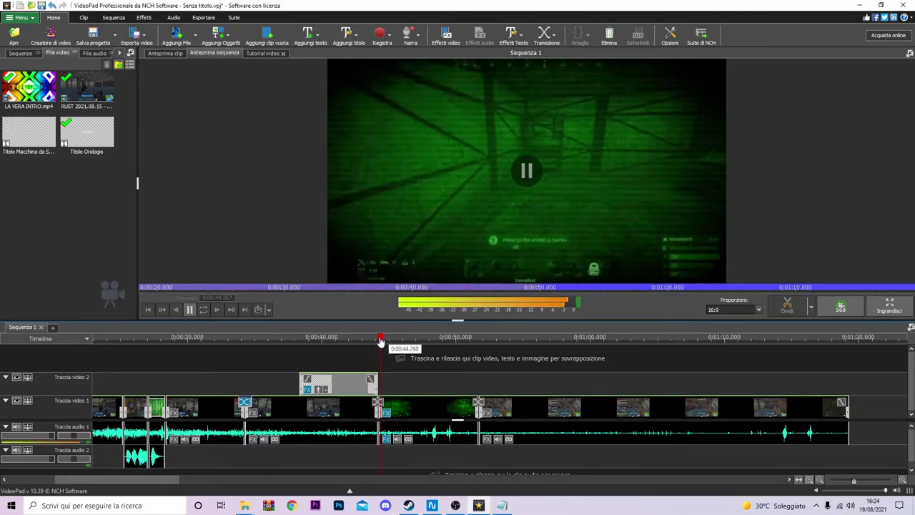
click(190, 310)
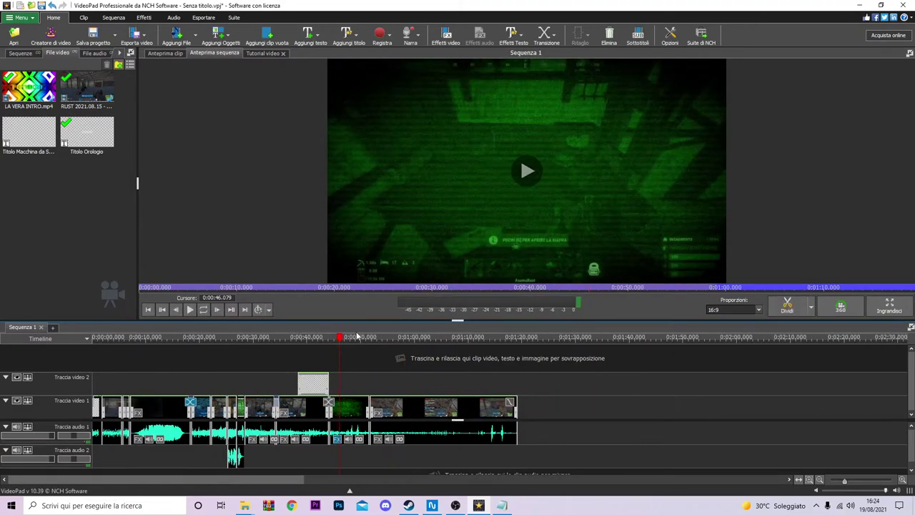
Add a Conto alla rovescia Digitale text effect at about 0:00:52.8 and place it in the frame's lower-right corner
click(375, 341)
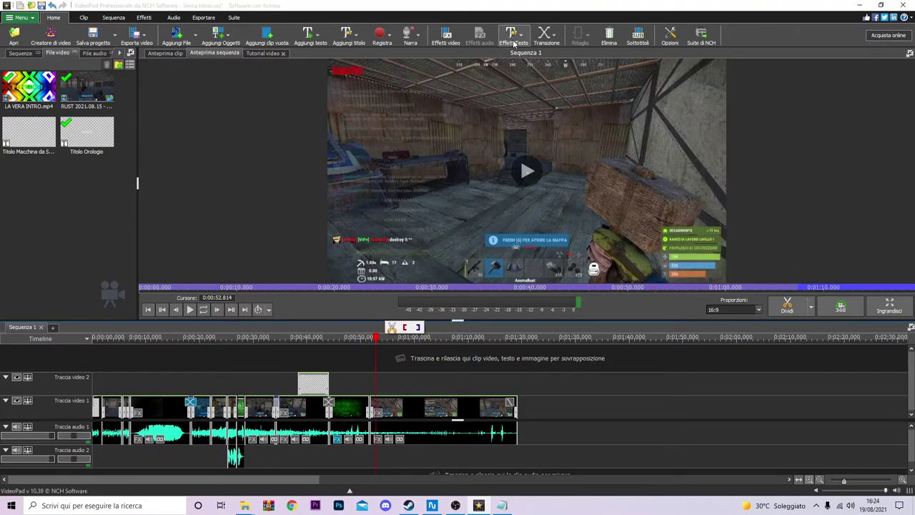
click(512, 44)
scroll(648, 215, down, 3)
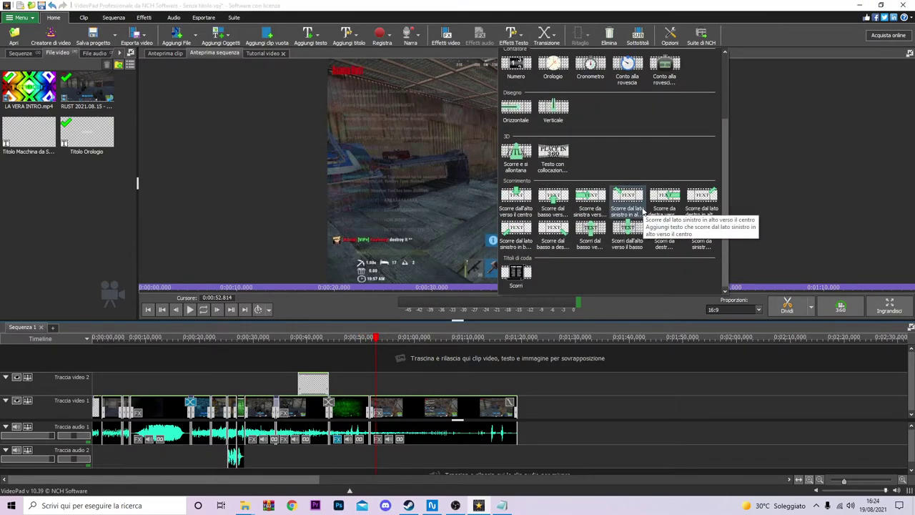
scroll(643, 212, up, 1)
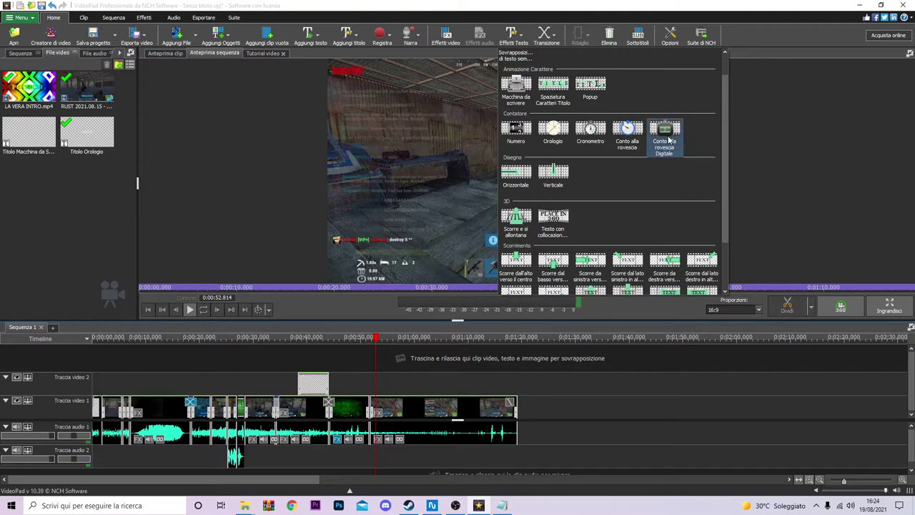
click(668, 141)
drag(382, 339, 389, 339)
drag(565, 194, 701, 287)
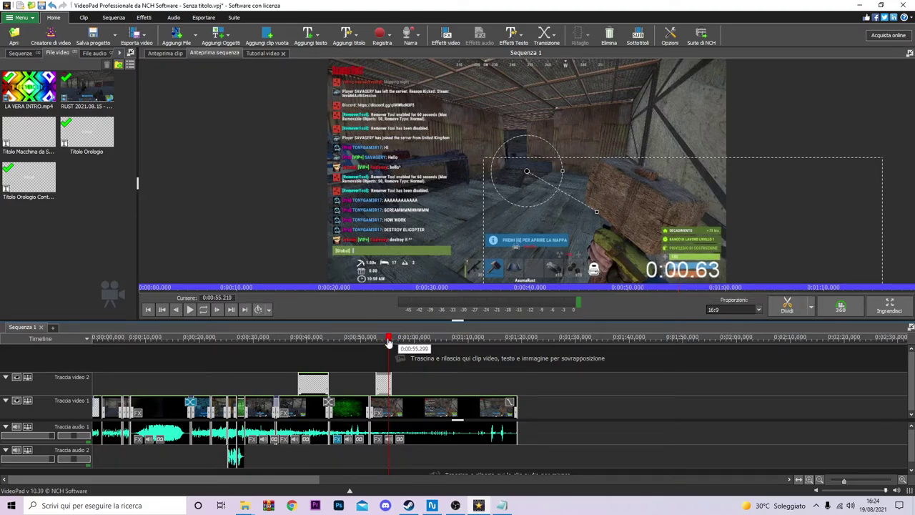
Play the digital countdown title from its start, pausing just past its end at about 0:00:56.9
click(375, 339)
click(189, 309)
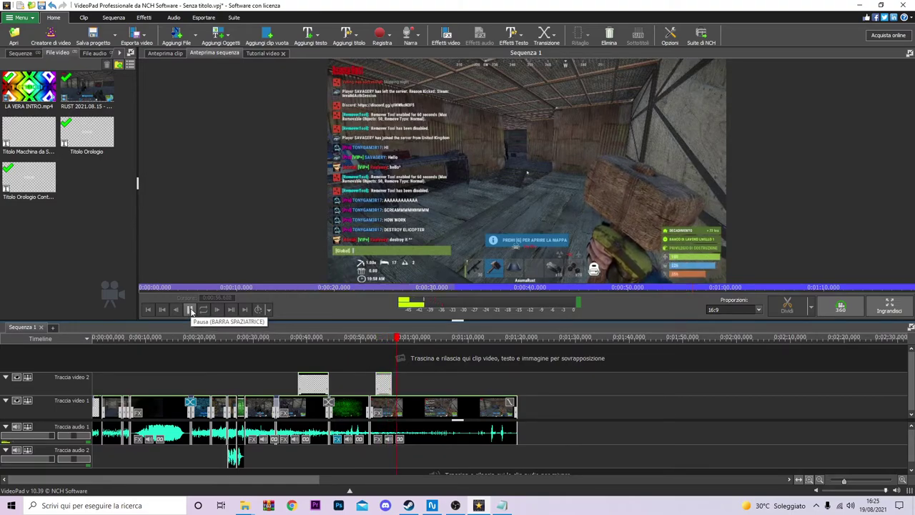
click(191, 310)
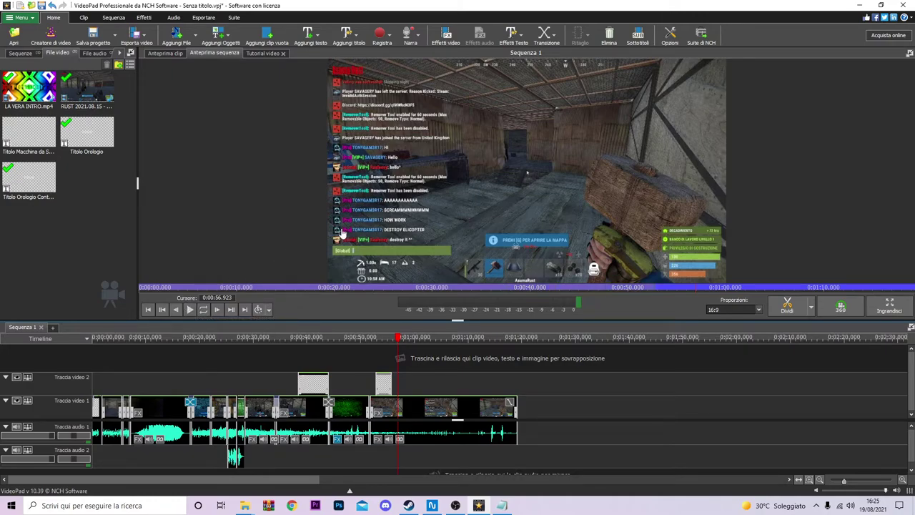
Shrink the digital countdown title and move it to the upper-right corner of the video frame
mouse_move(403, 343)
mouse_down()
mouse_move(373, 346)
mouse_move(388, 345)
mouse_up()
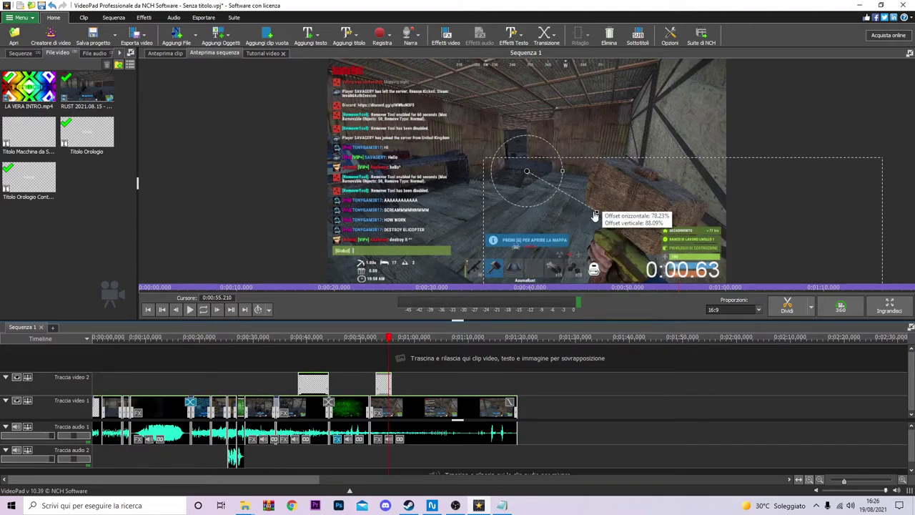
drag(596, 212, 562, 198)
drag(672, 250, 699, 53)
Play the resized countdown title from just before its start to about 0:00:54.3, and look through the video effects available for it
click(371, 337)
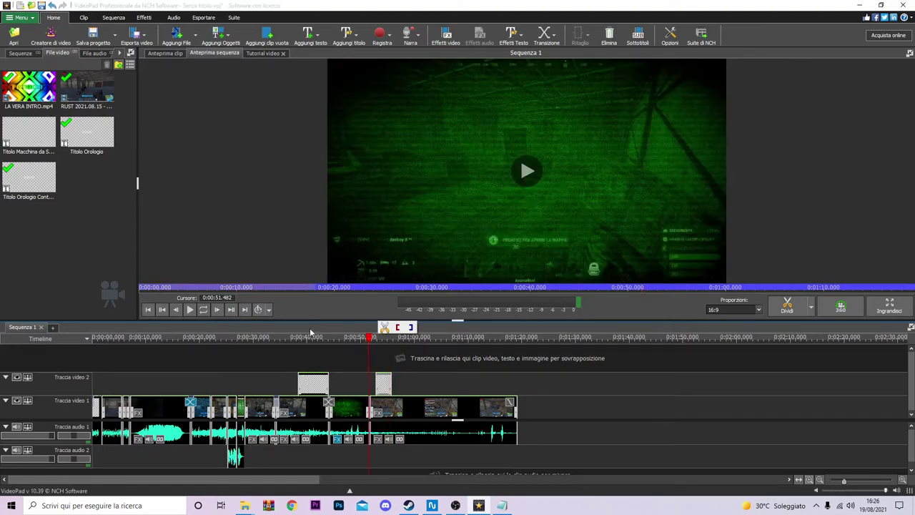
click(190, 310)
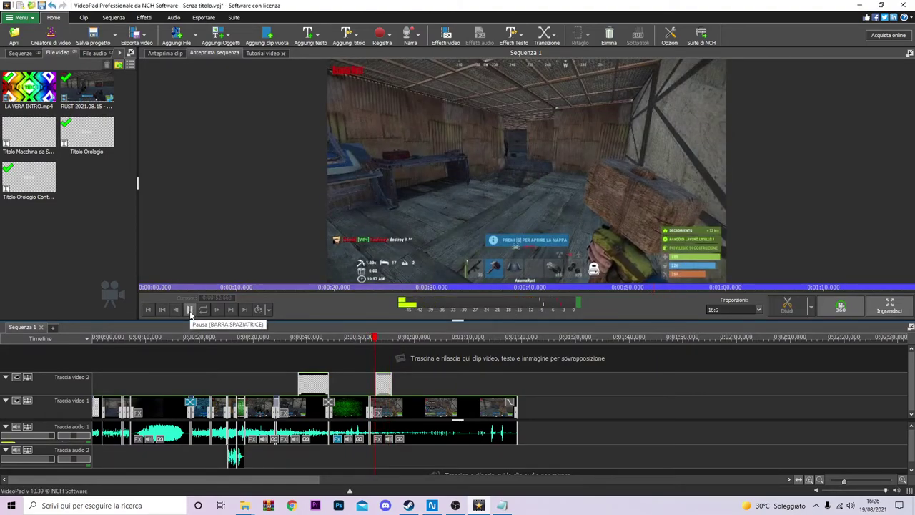
click(190, 311)
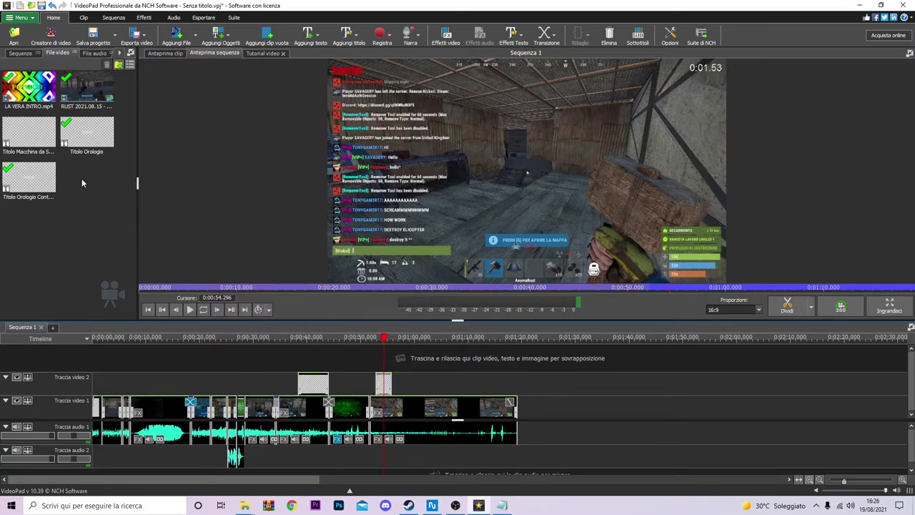
click(462, 45)
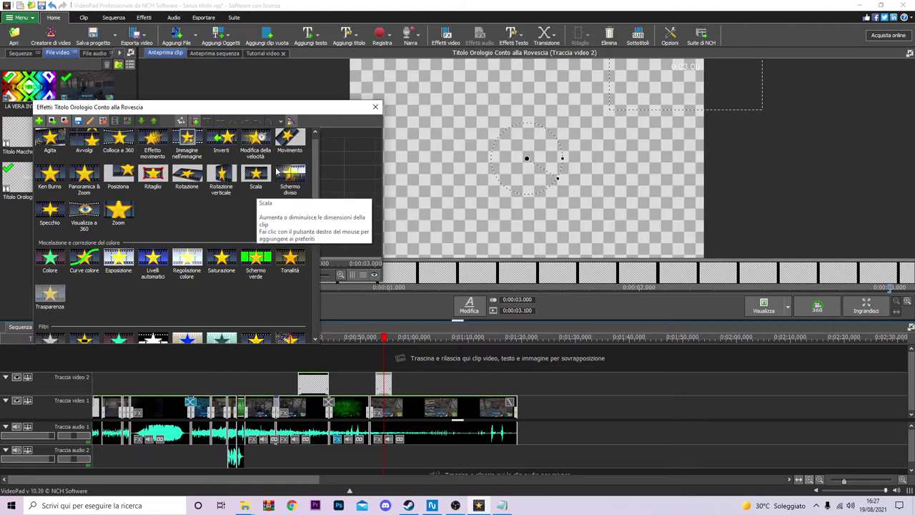
click(375, 107)
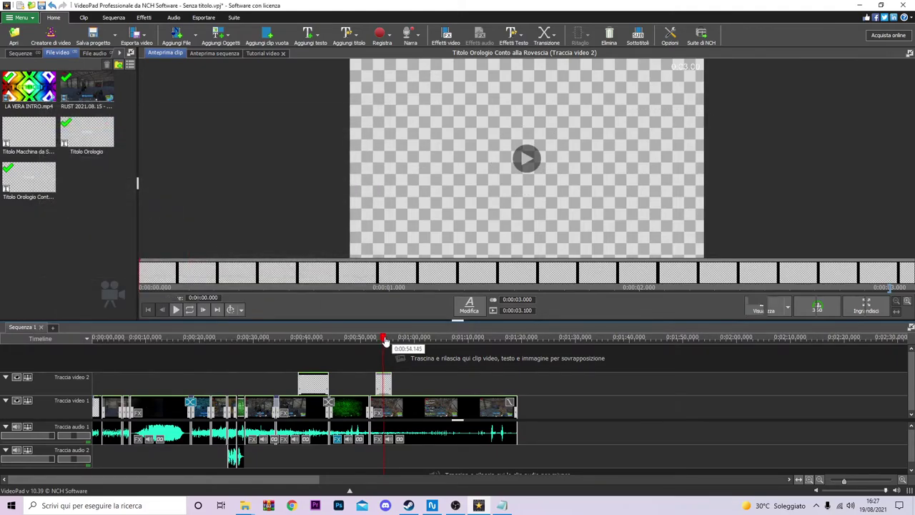
Split the last gameplay clip on video track 1 at about 0:00:57 and 0:01:03.6
click(399, 338)
key(ctrl+b)
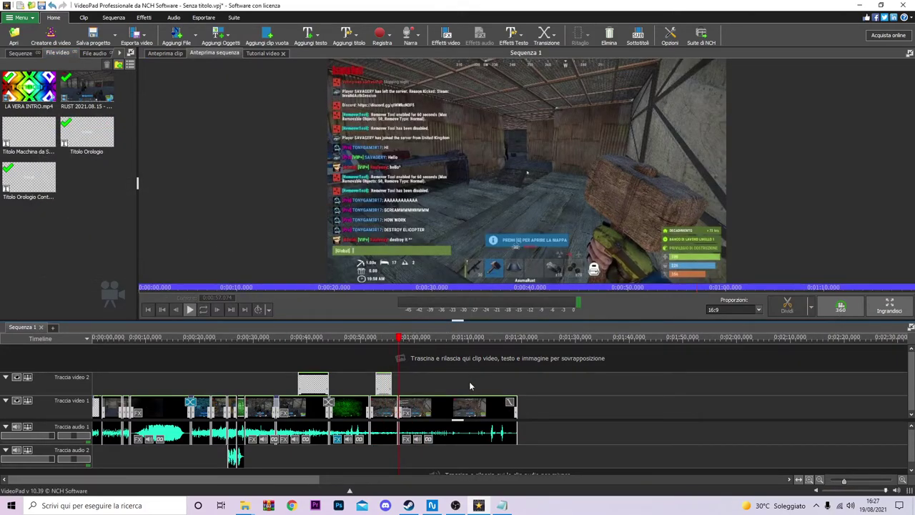
key(ctrl+z)
click(434, 337)
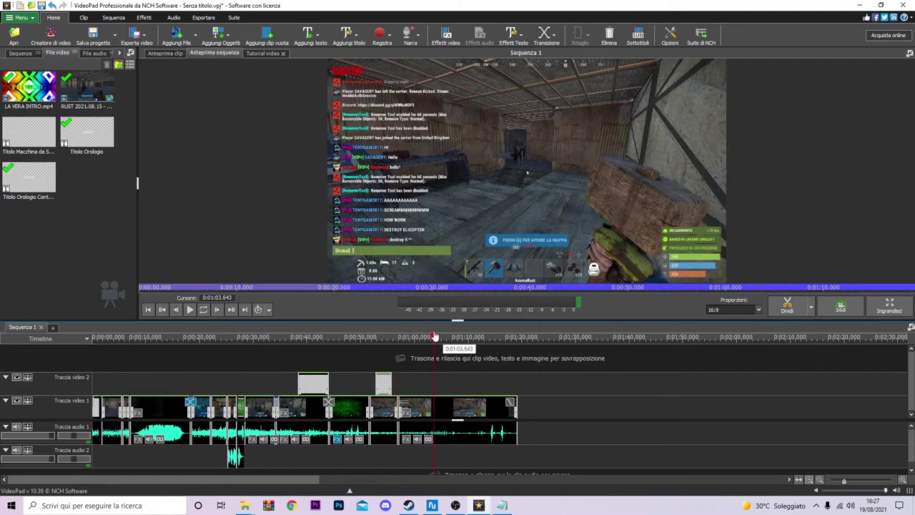
key(ctrl+b)
Apply a Rotazione video effect to the segment between the two new cuts, with a horizontal rotation of 315°
click(419, 409)
scroll(419, 409, up, 3)
click(446, 37)
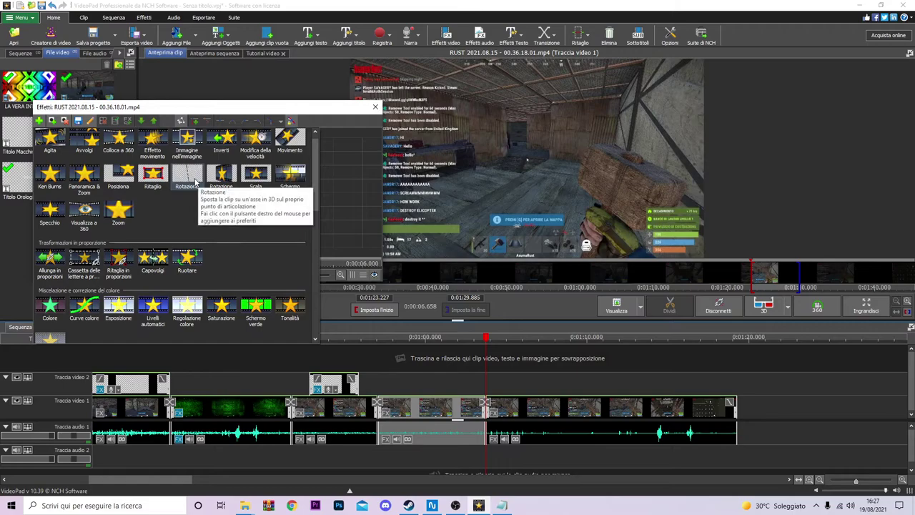
click(187, 175)
mouse_move(539, 171)
mouse_down()
mouse_move(527, 172)
mouse_move(551, 173)
mouse_up()
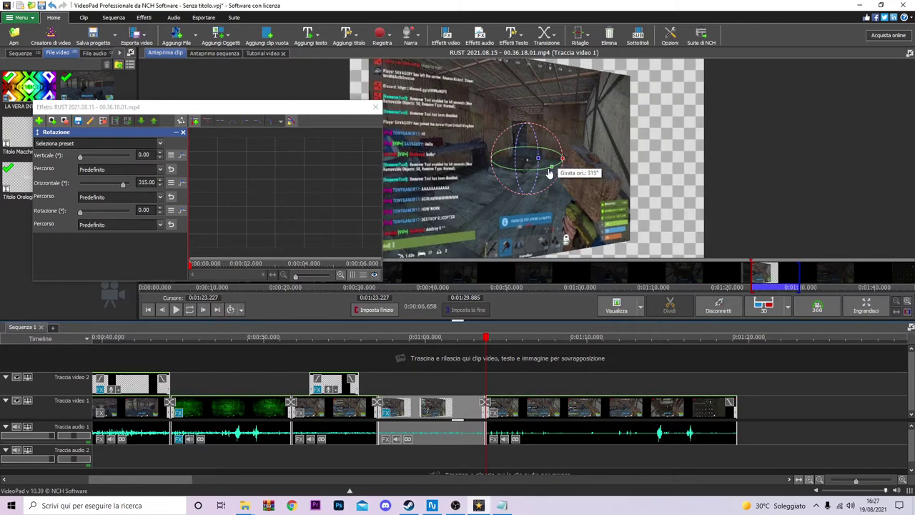
Add a default Agita effect and a Posizione effect with a horizontal value of about -7.27 to the rotated clip
click(39, 121)
click(48, 140)
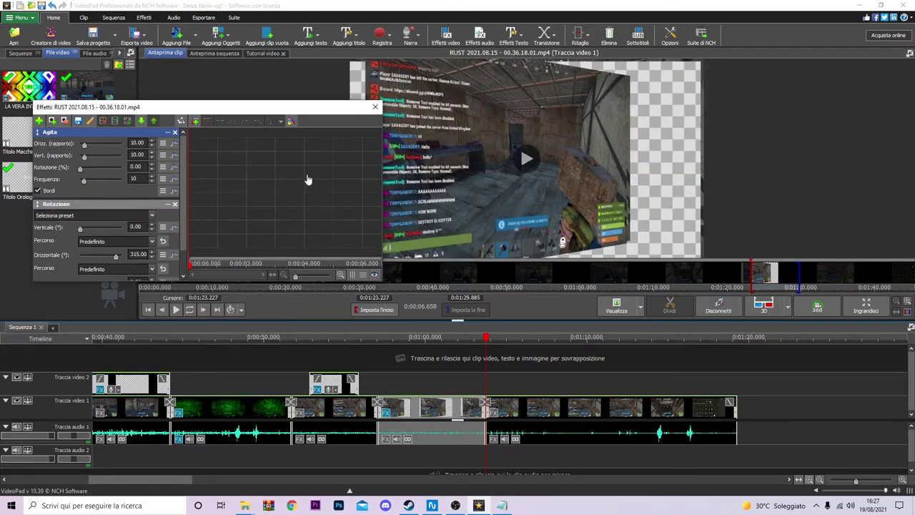
click(39, 120)
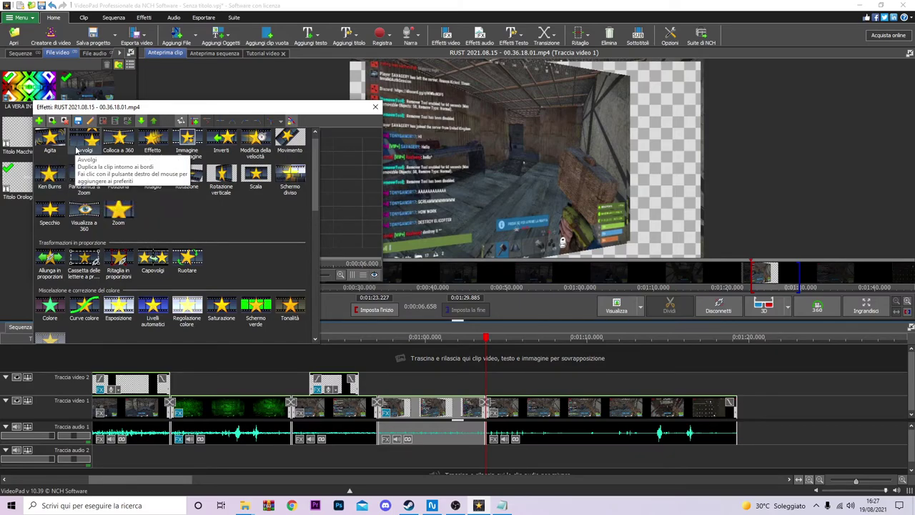
click(120, 177)
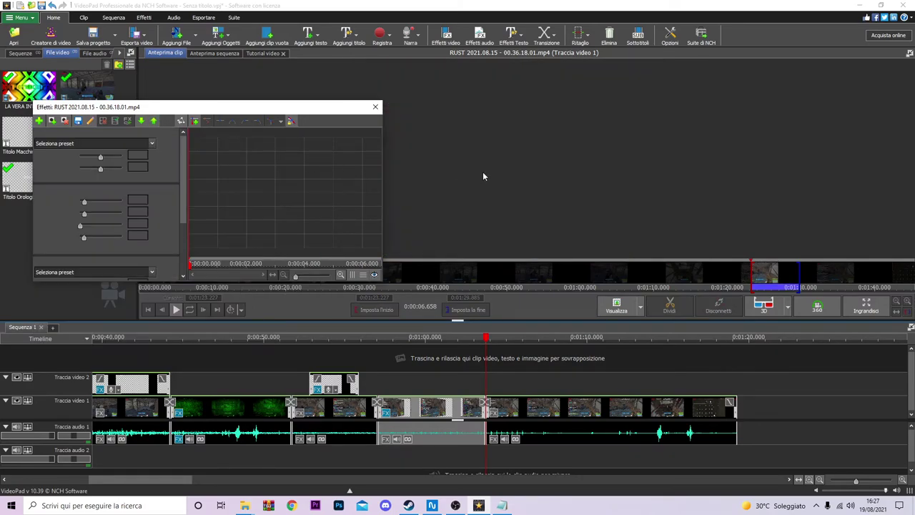
drag(392, 114, 499, 175)
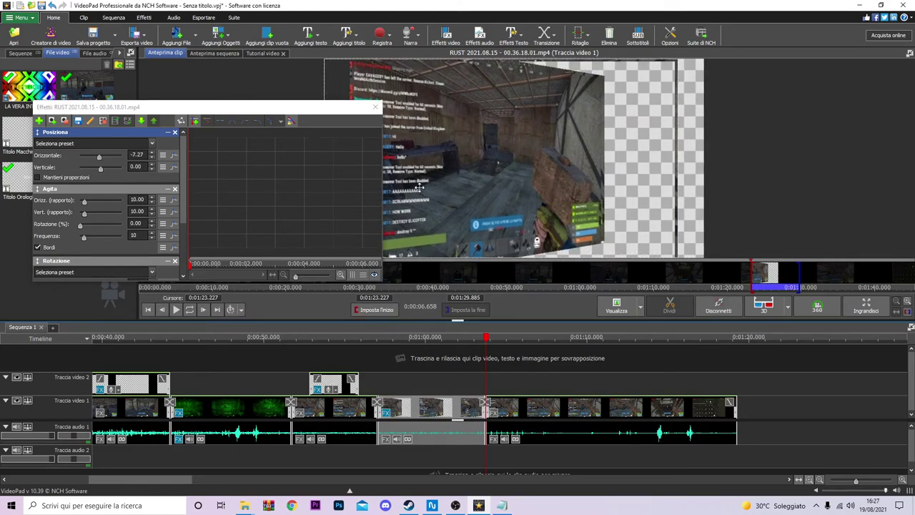
click(376, 113)
Check the rotated clip at about 0:01:02.5 and remove its Agita effect
drag(487, 338, 466, 340)
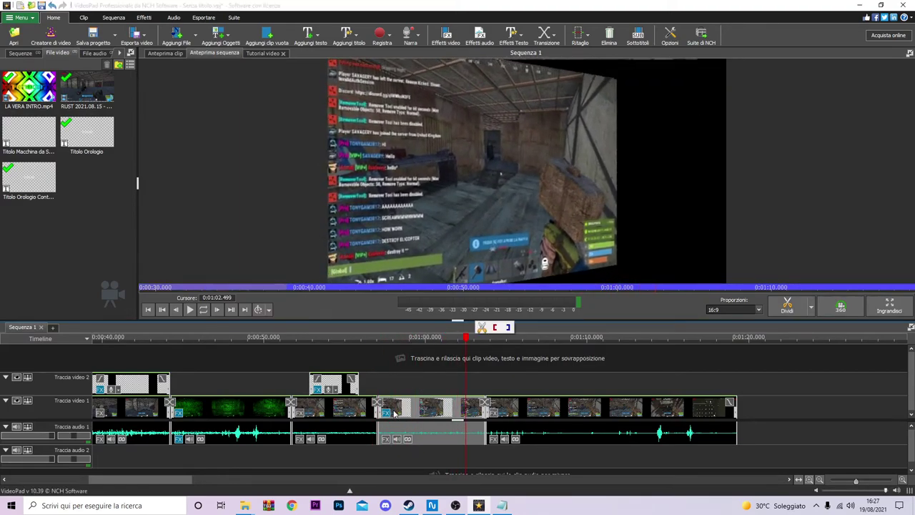
click(386, 413)
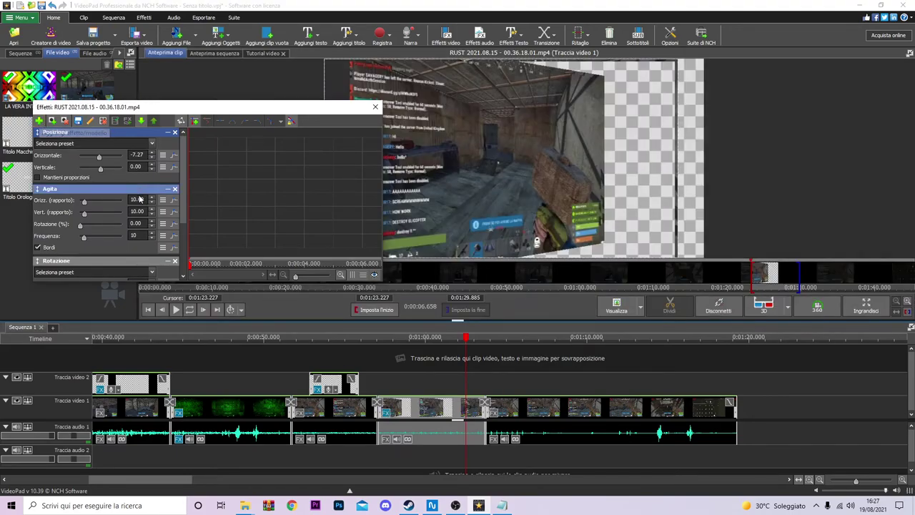
click(174, 190)
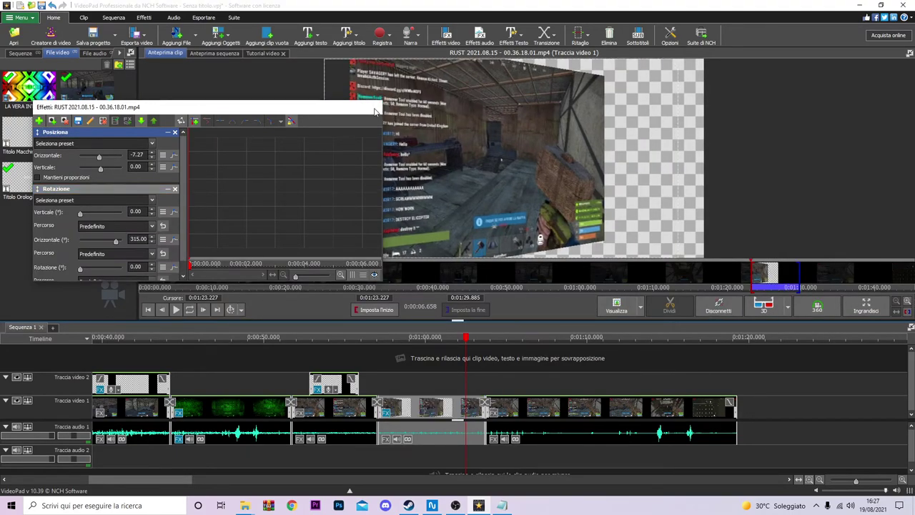
click(375, 107)
Play the rotated clip from its start at about 0:00:57, pausing at about 0:01:04.5
click(383, 339)
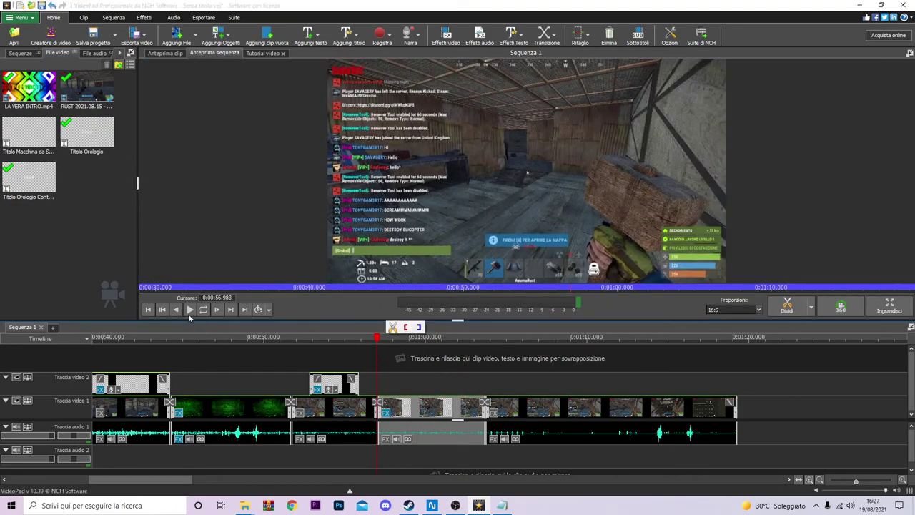
click(189, 310)
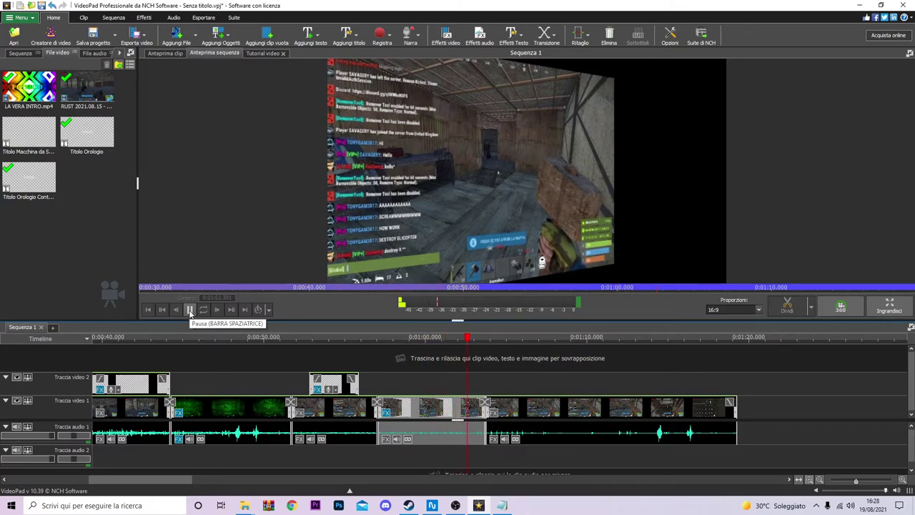
click(190, 311)
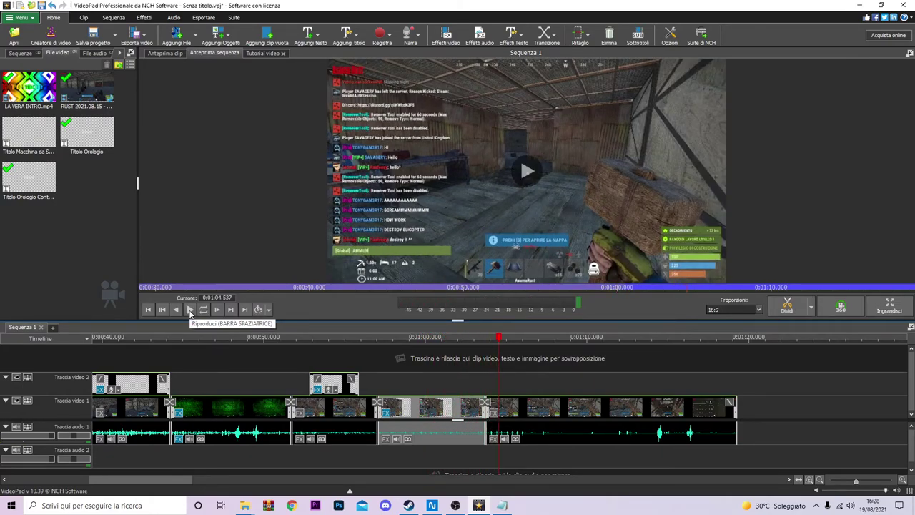
Add another Rotazione effect to the rotated clip at about 0:00:57, with a vertical rotation of 40.40°
click(496, 346)
click(445, 36)
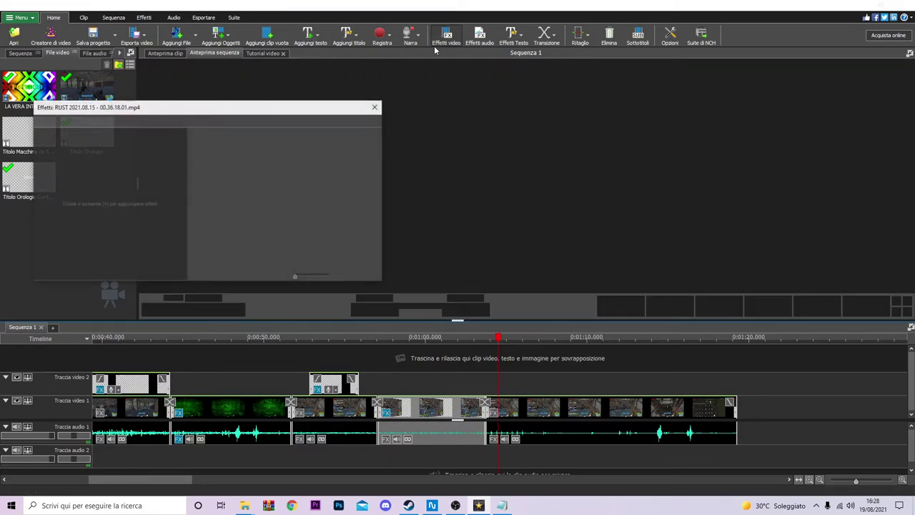
click(40, 120)
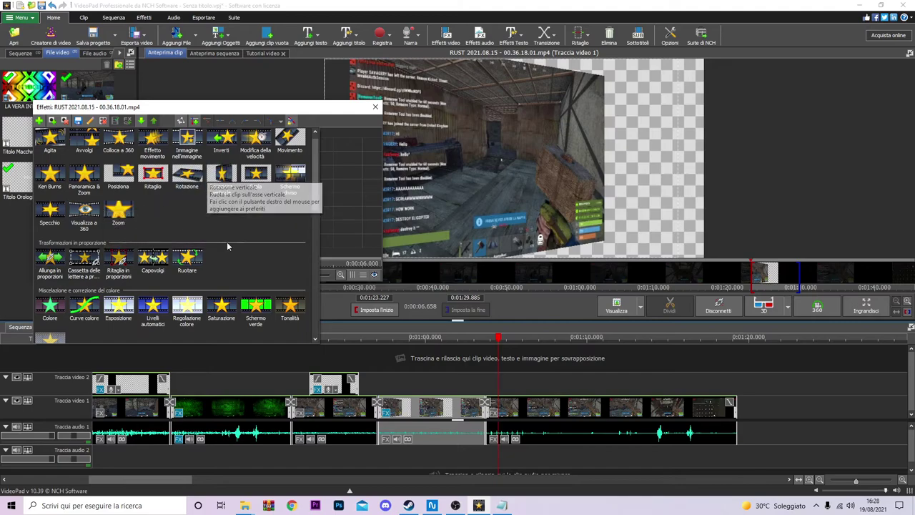
click(187, 176)
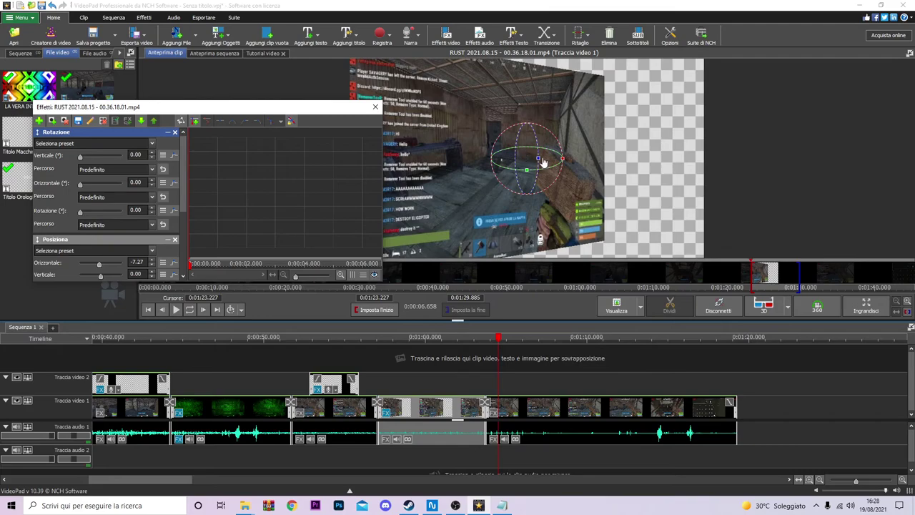
key(space)
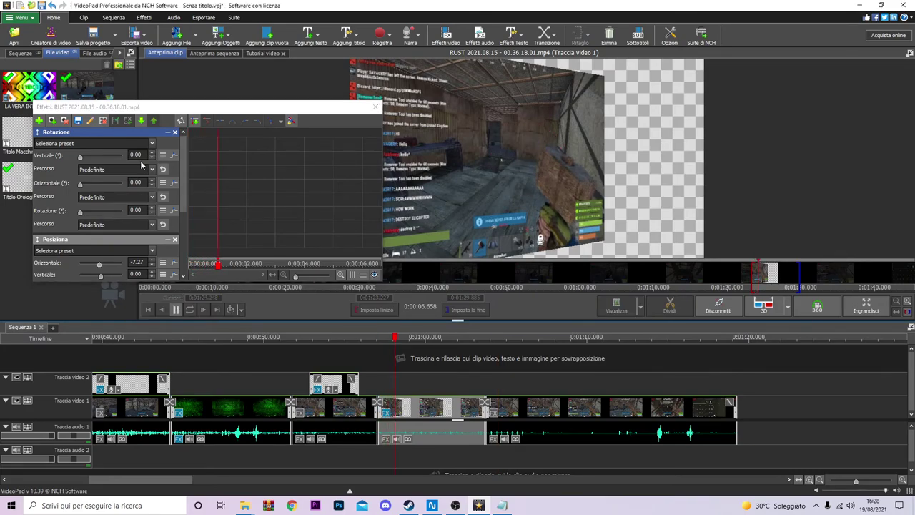
click(175, 309)
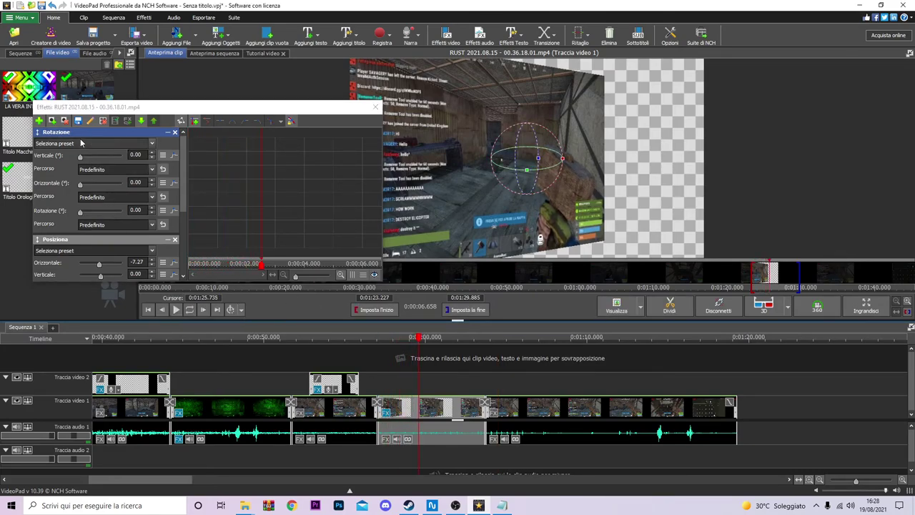
drag(515, 172, 538, 137)
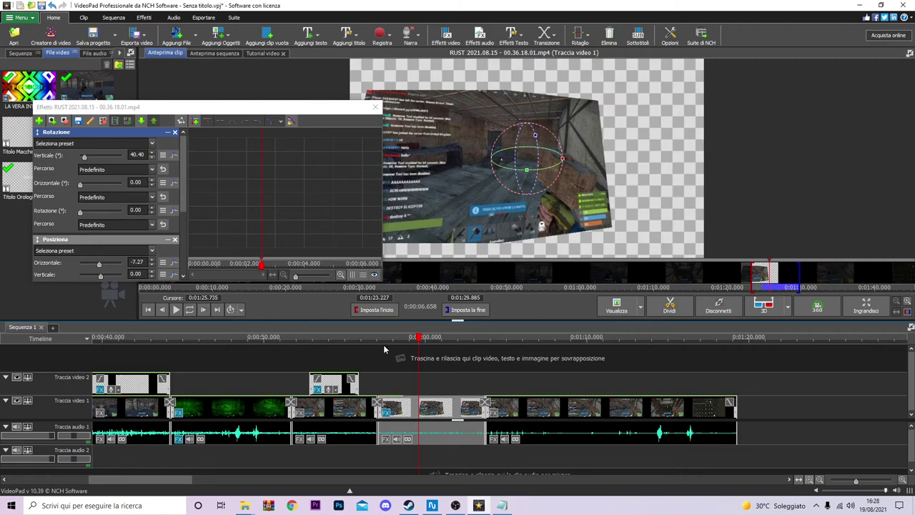
click(403, 339)
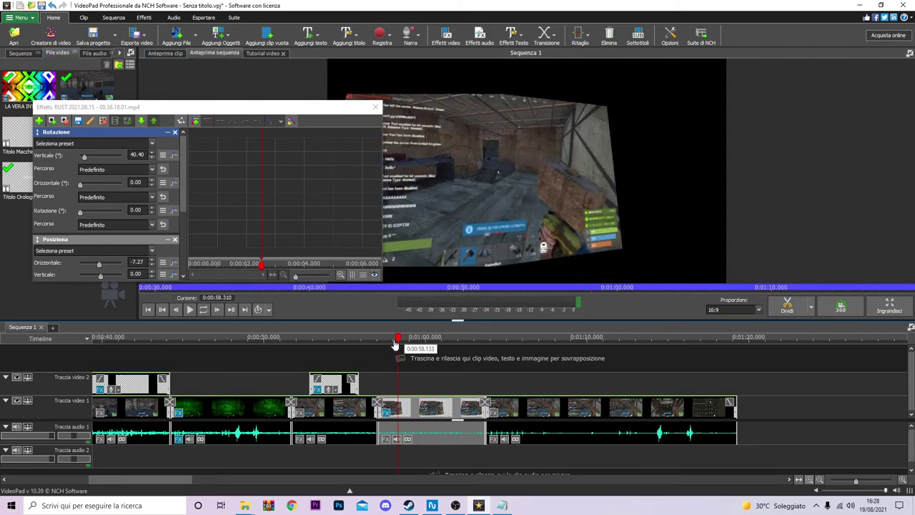
click(374, 345)
click(374, 107)
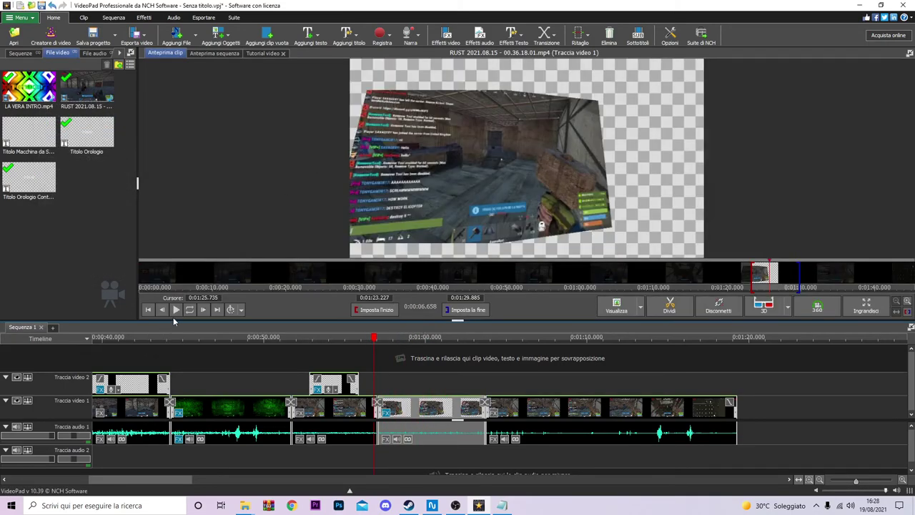
Play the tilted clip from its start, pausing at about 0:01:00.8 and 0:01:03.2, and return the playhead to 0:00:57.160
click(373, 346)
click(189, 309)
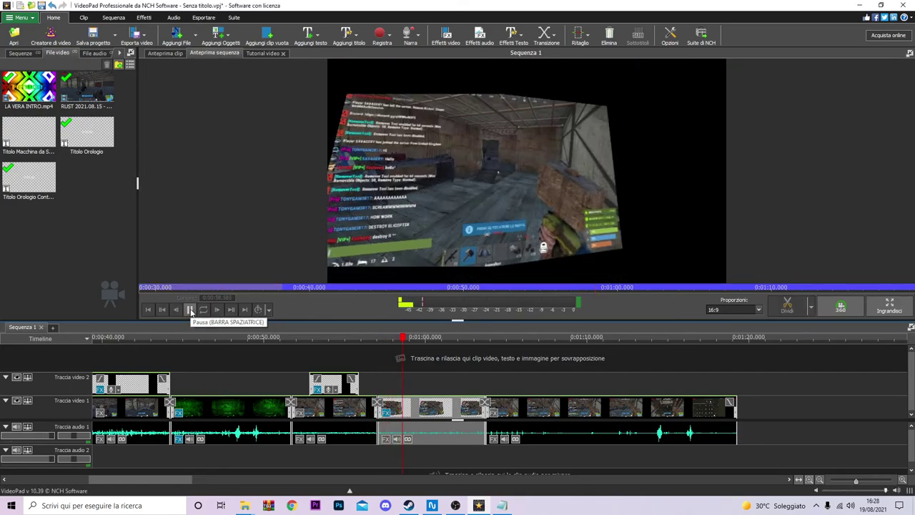
click(190, 310)
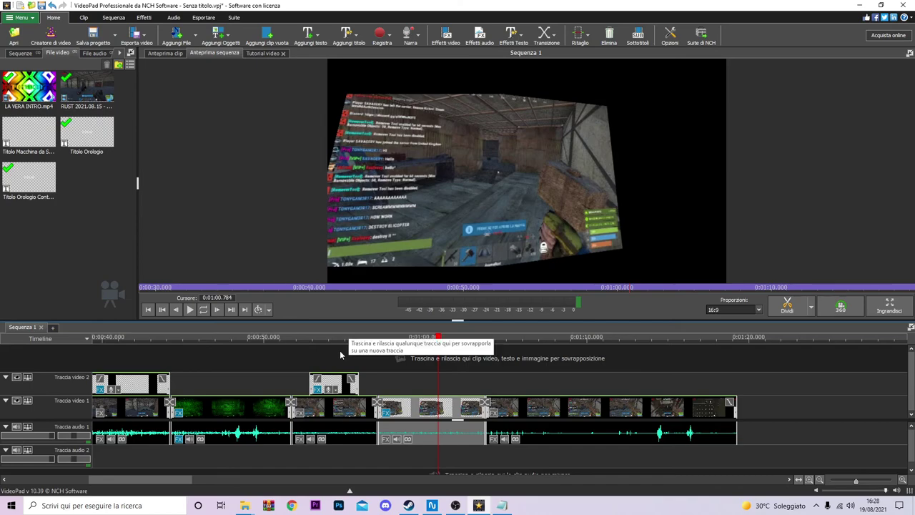
click(190, 310)
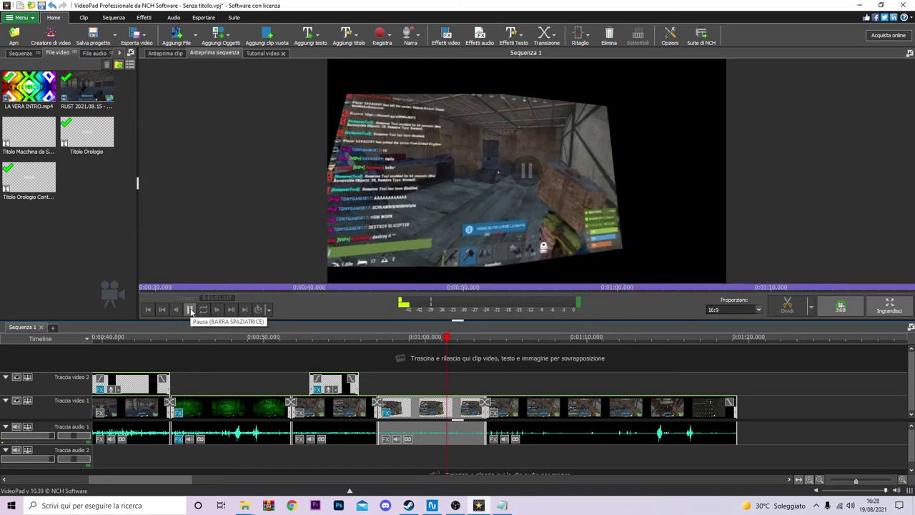
click(190, 310)
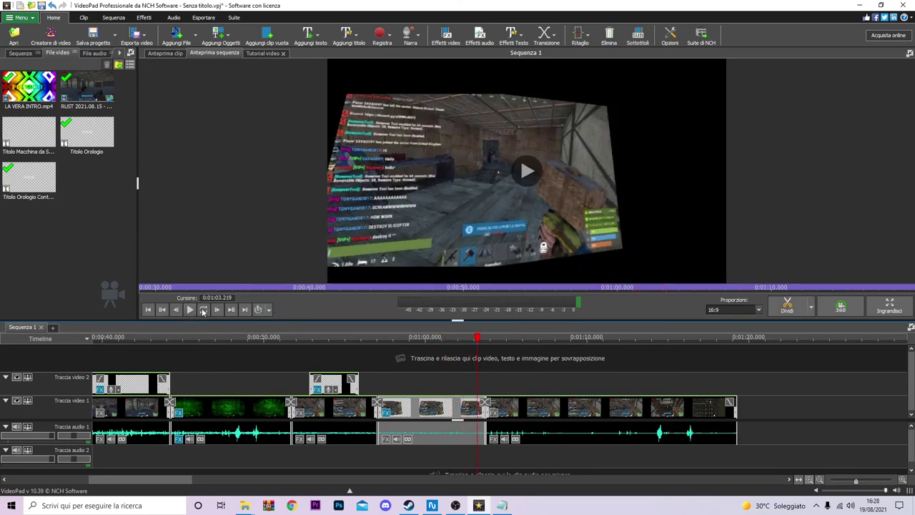
drag(474, 339, 381, 355)
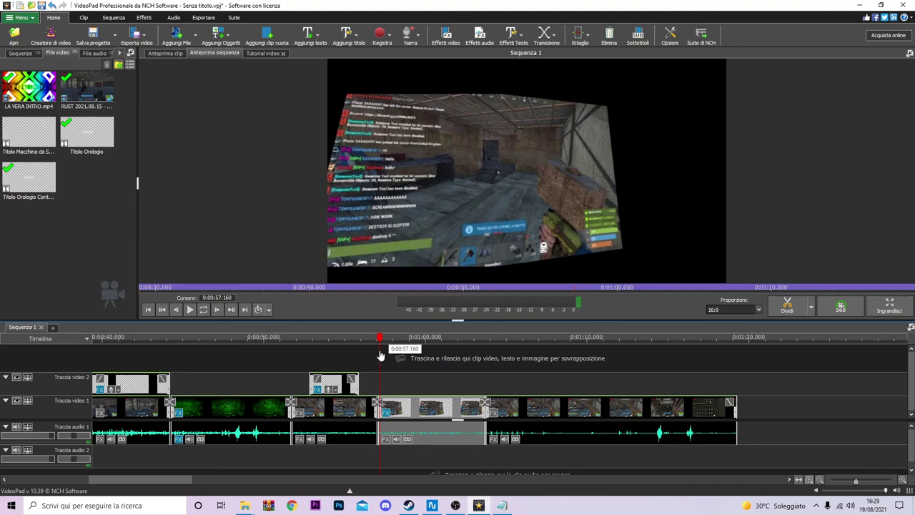
mouse_move(380, 351)
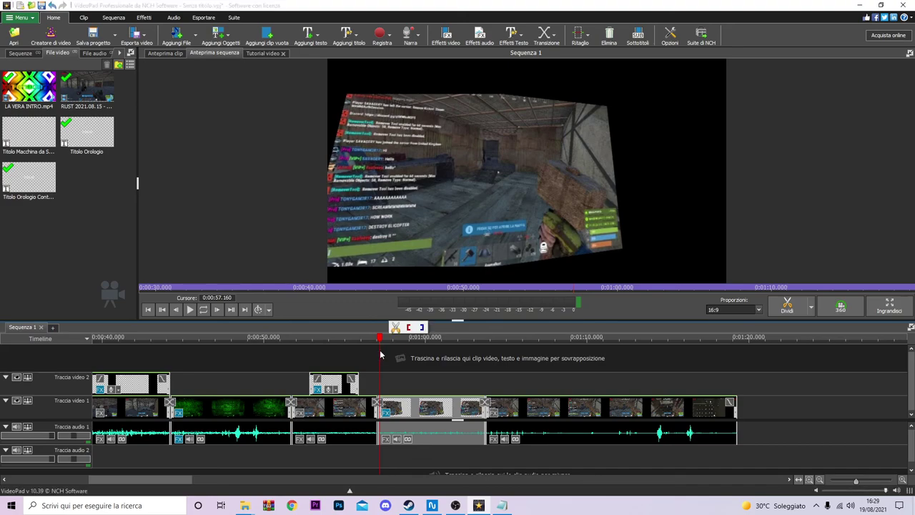
scroll(503, 389, down, 5)
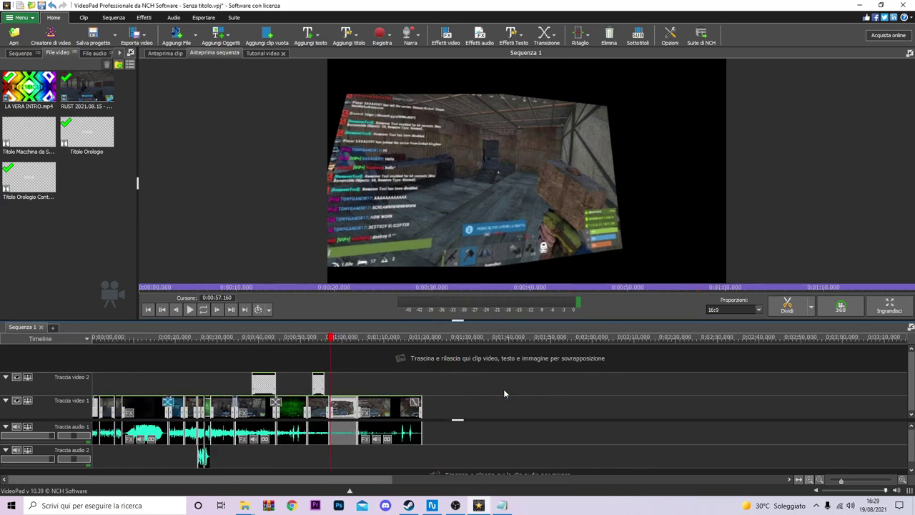